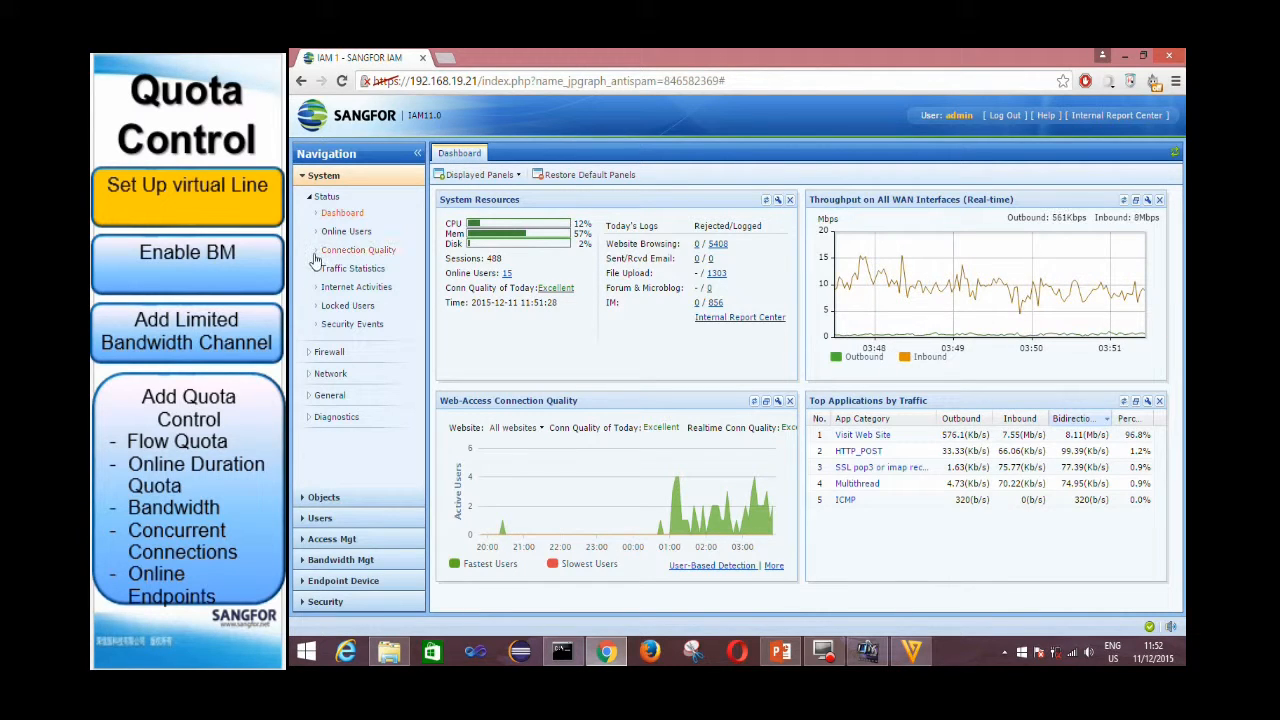
- Commit virtual line Line1 at 20 Mbps outbound and 20 Mbps inbound, and bring up the bandwidth channel list
click(368, 559)
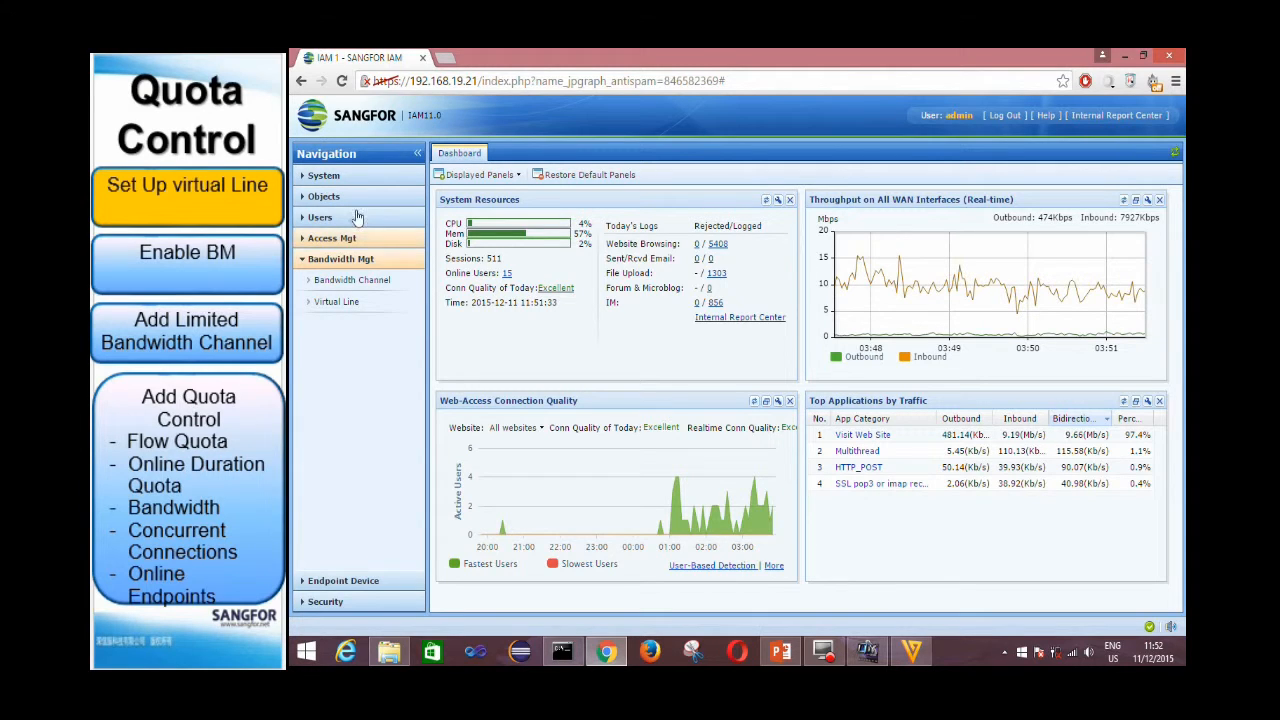
click(333, 305)
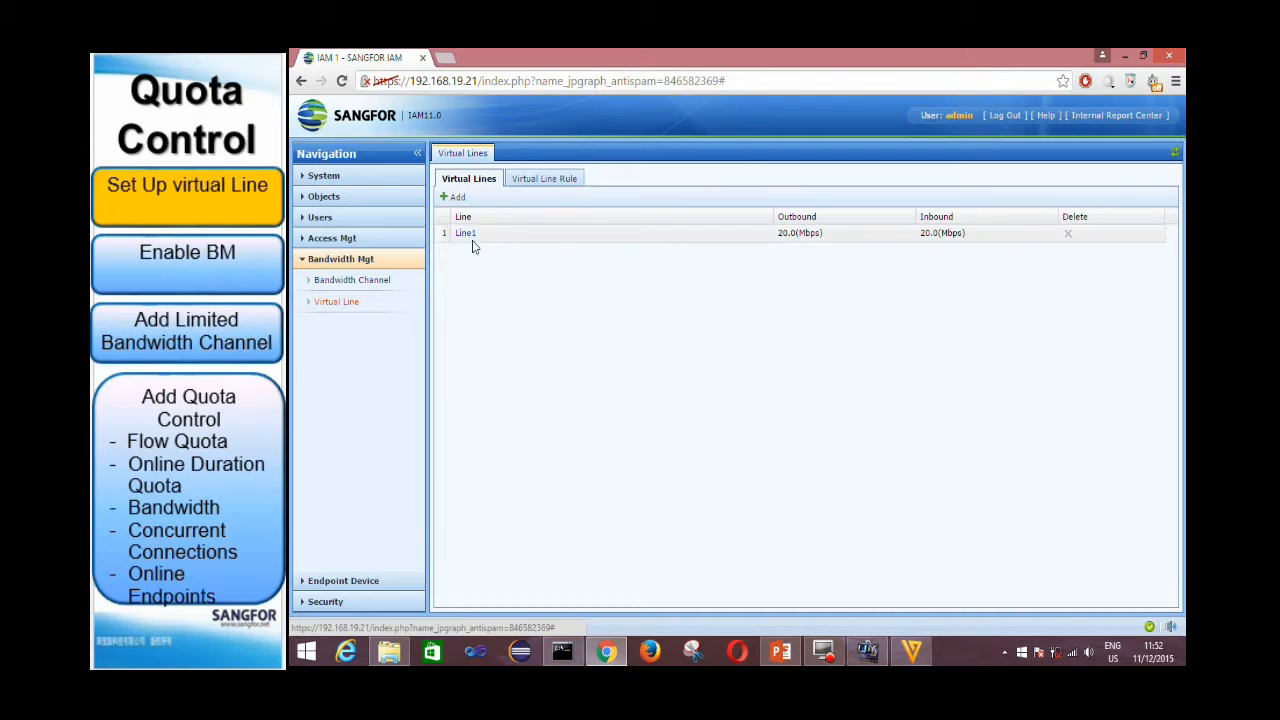
click(465, 233)
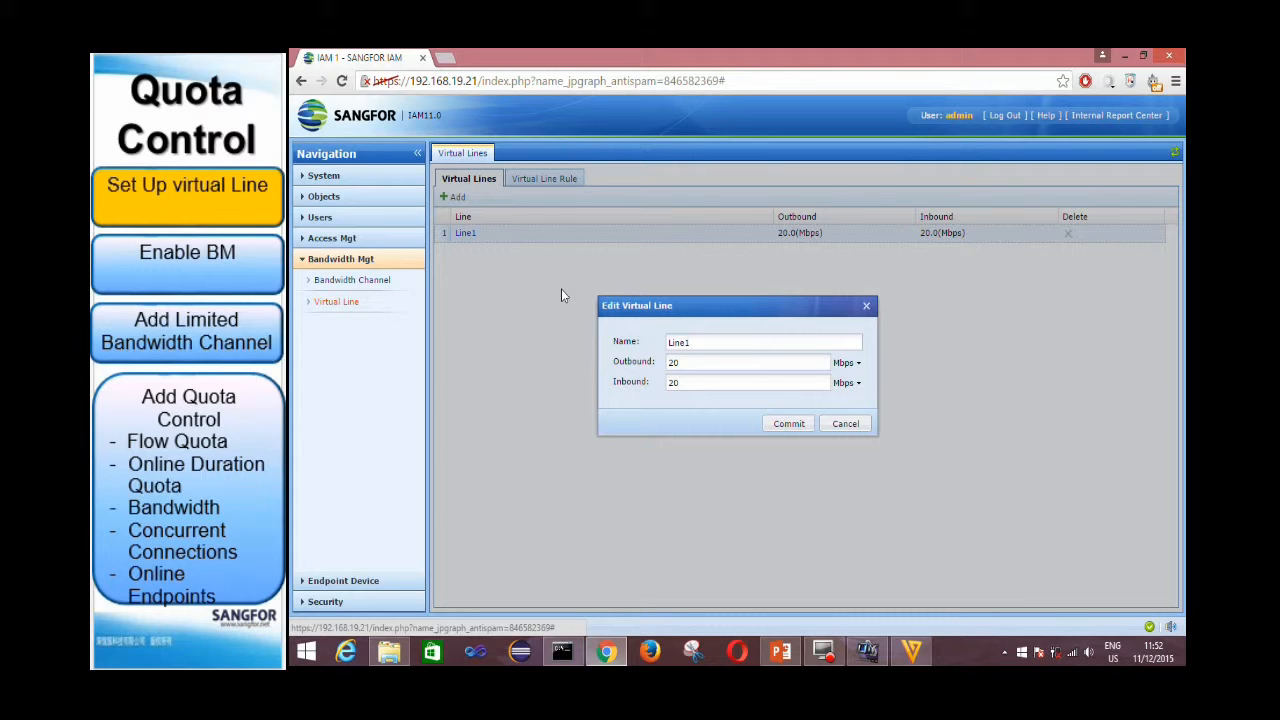
click(707, 360)
click(788, 428)
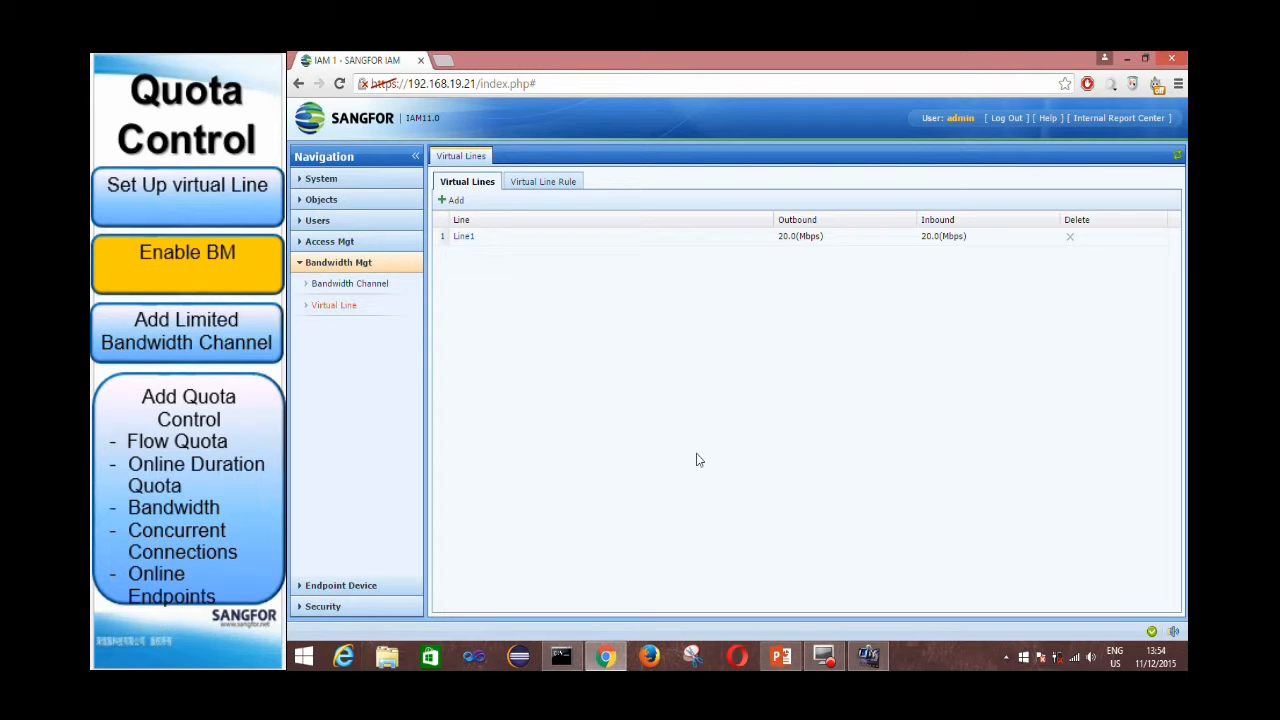
click(364, 285)
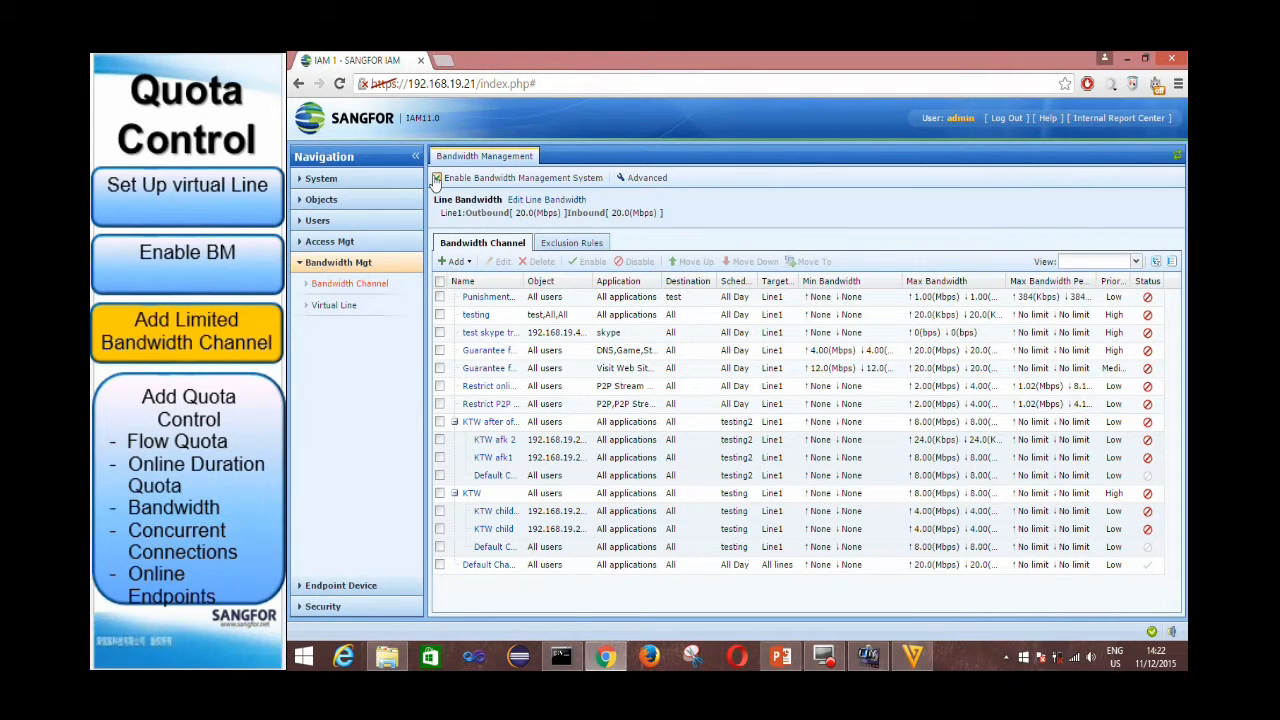
click(456, 261)
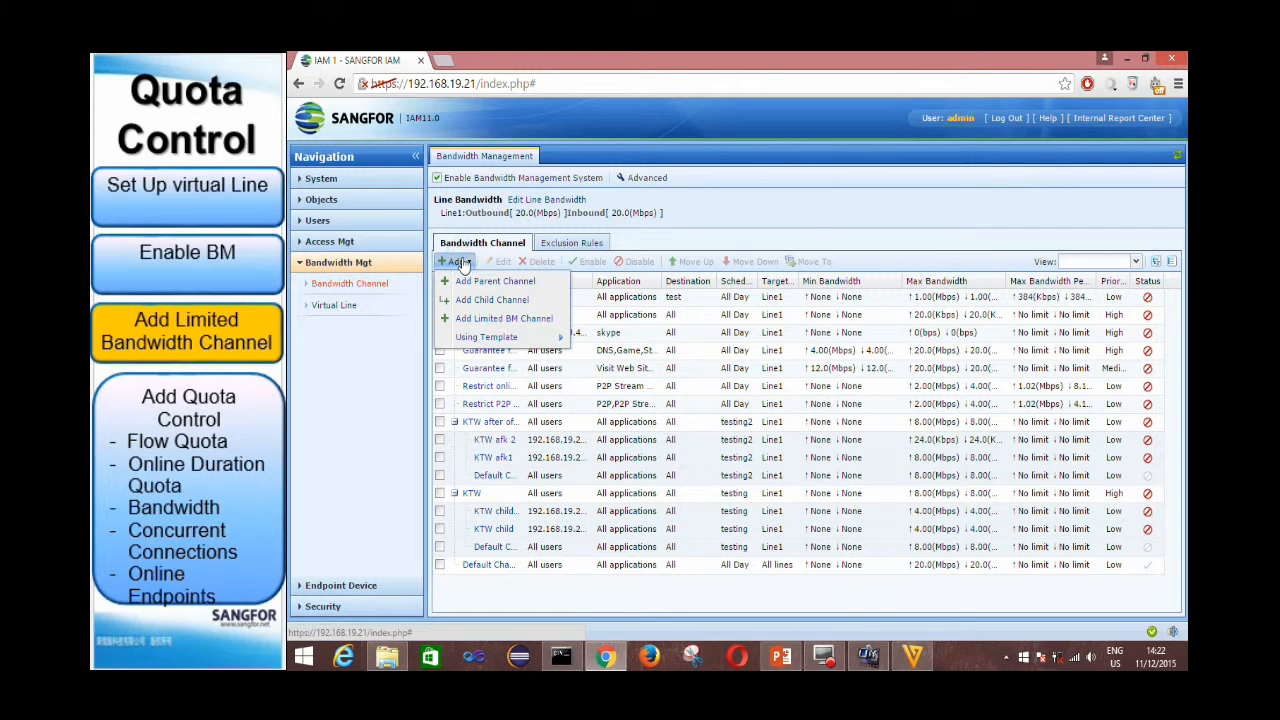
click(519, 327)
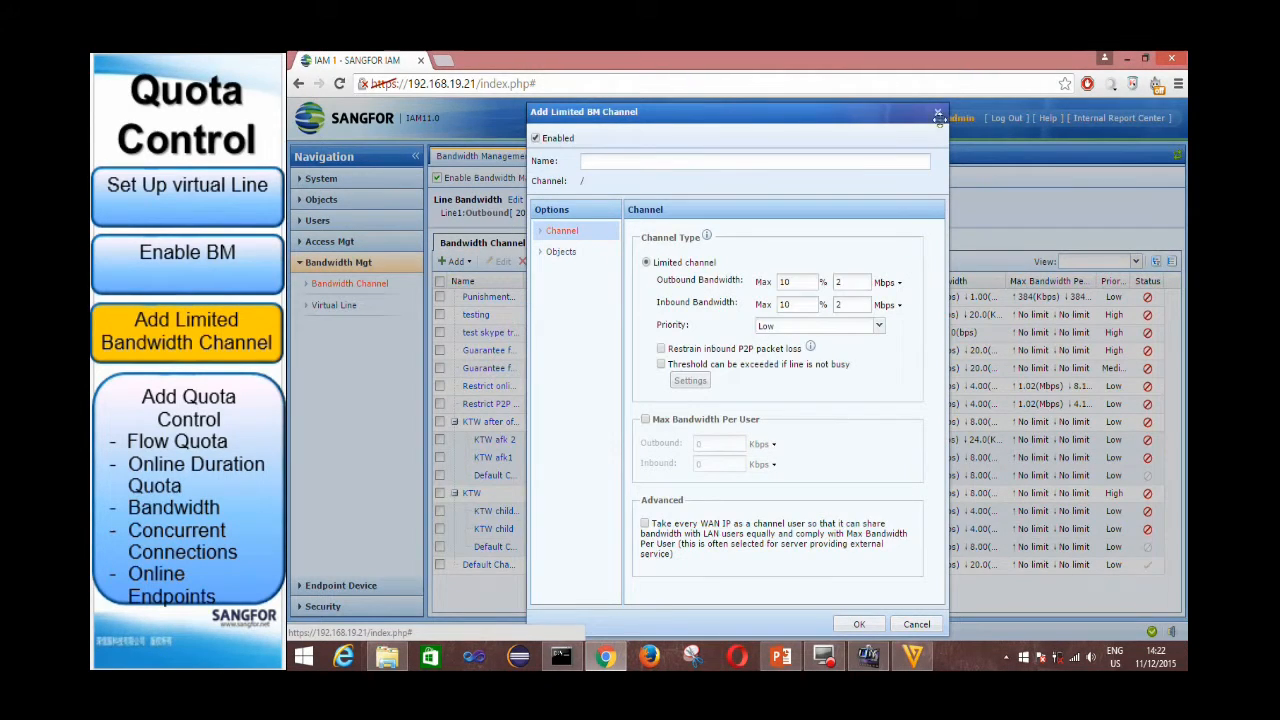
click(940, 118)
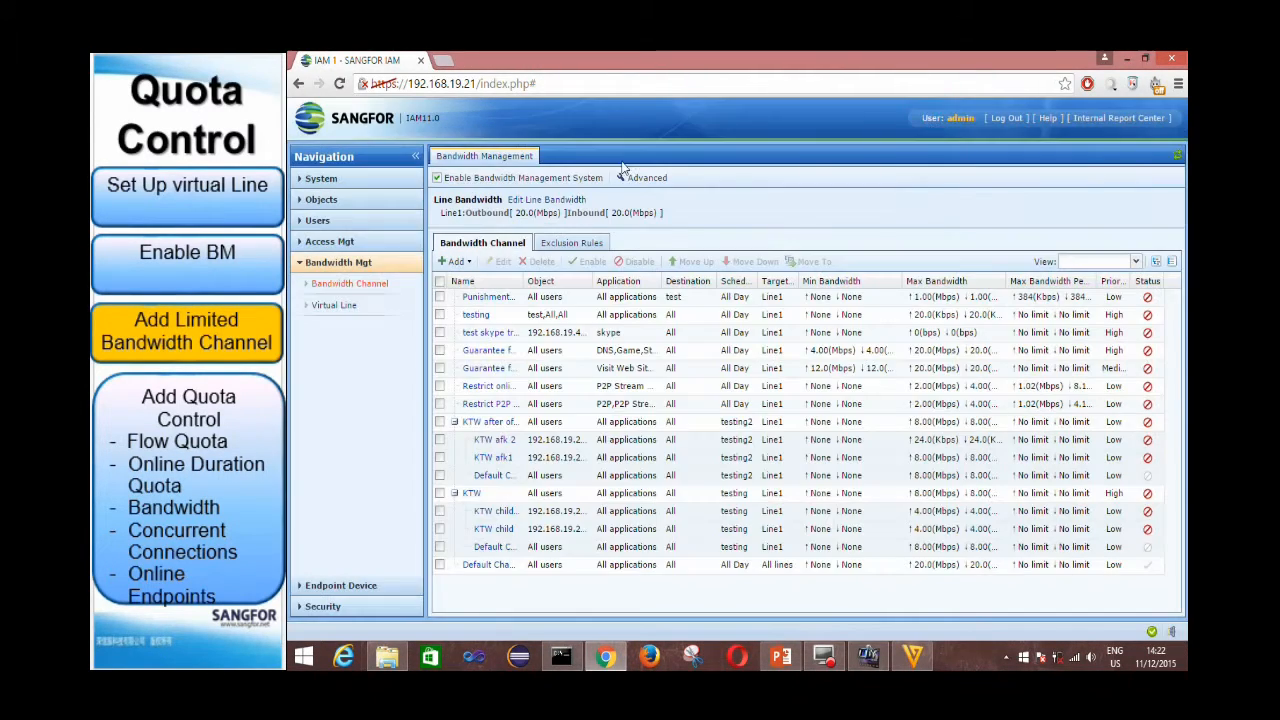
- Open the existing limited channel Punishment_Channel for editing, enable it and show its channel options
click(496, 297)
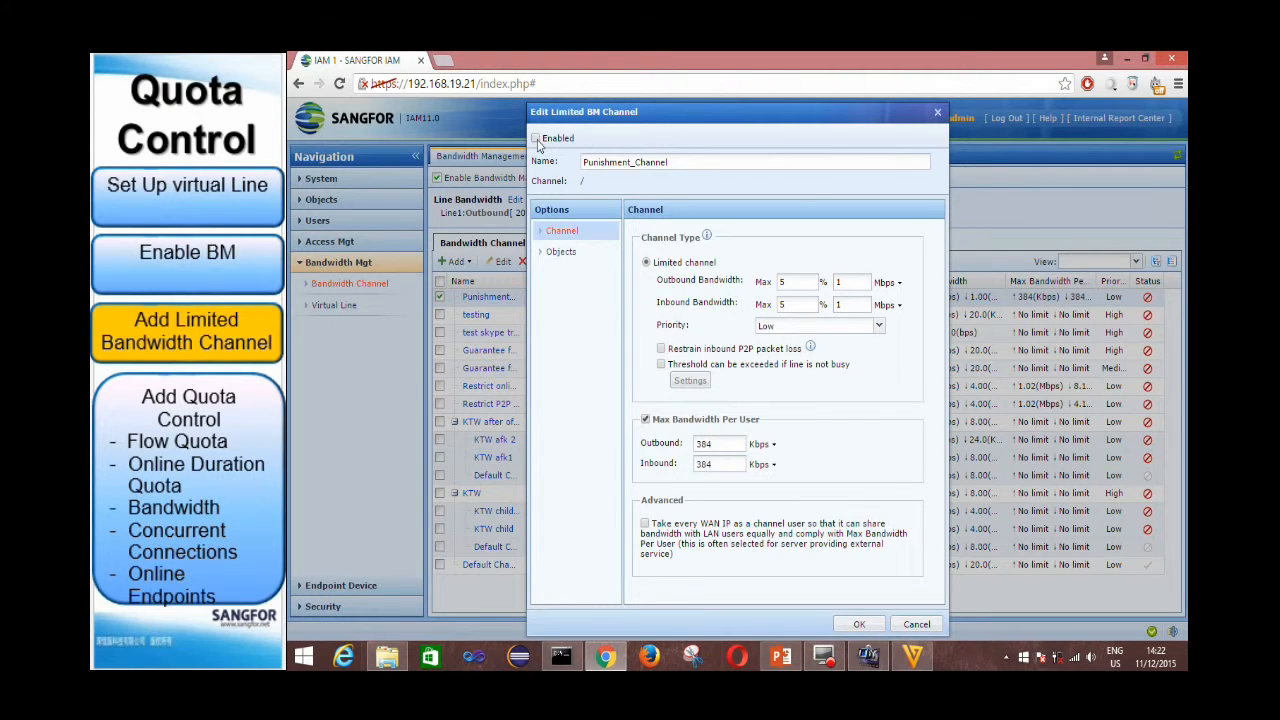
click(680, 161)
double_click(680, 161)
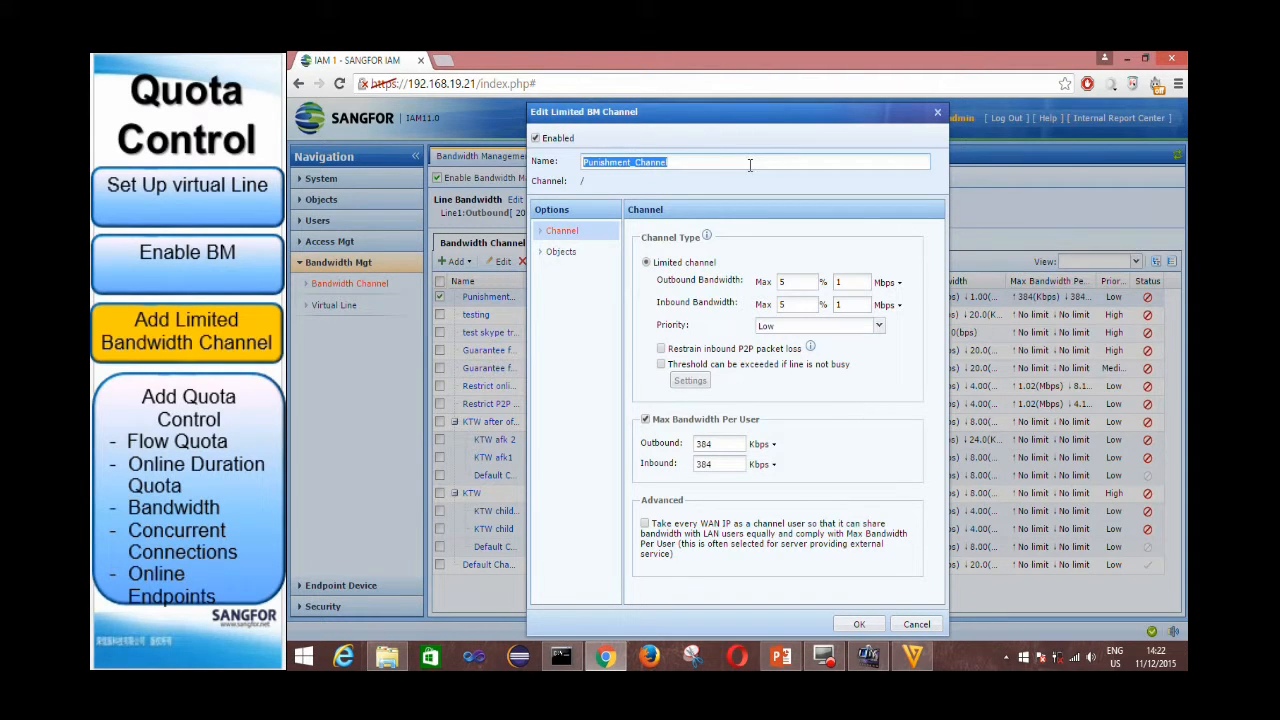
click(588, 231)
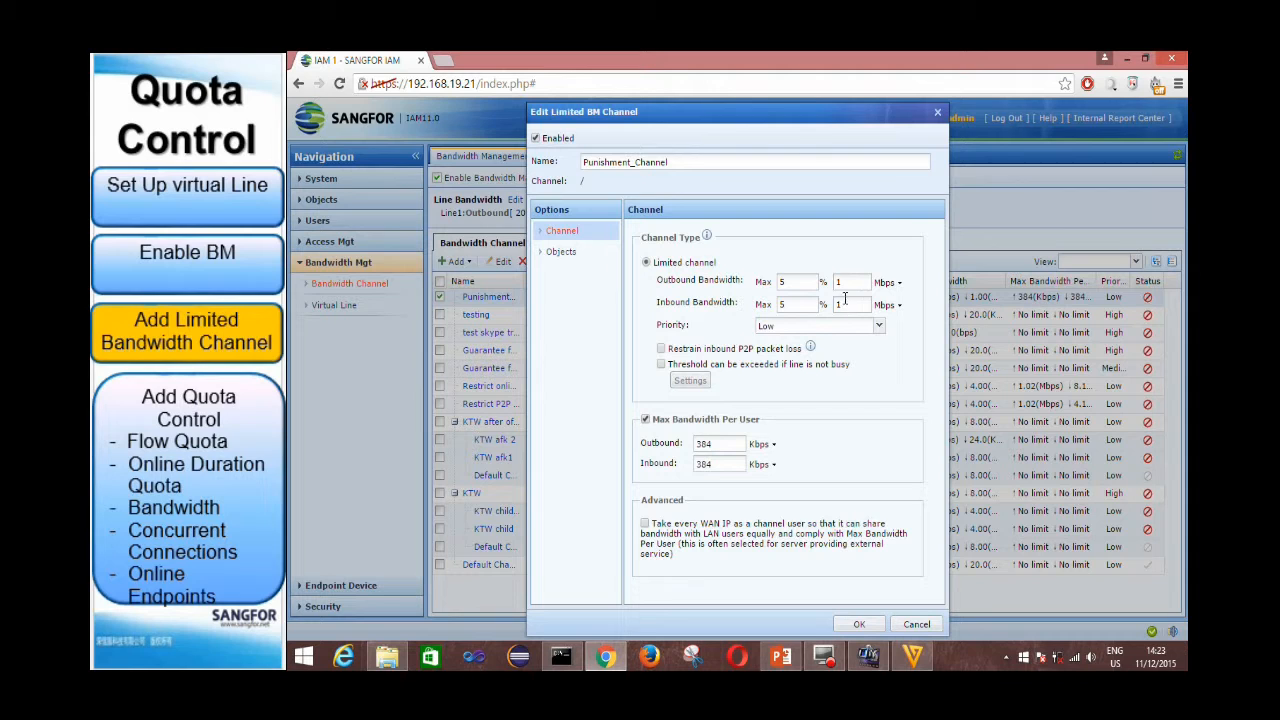
- Review the channel's outbound and inbound bandwidth limits and its maximum bandwidth per user, and open its object settings
drag(851, 283, 832, 284)
click(857, 304)
click(845, 285)
drag(851, 304, 827, 310)
click(815, 424)
drag(733, 447, 697, 444)
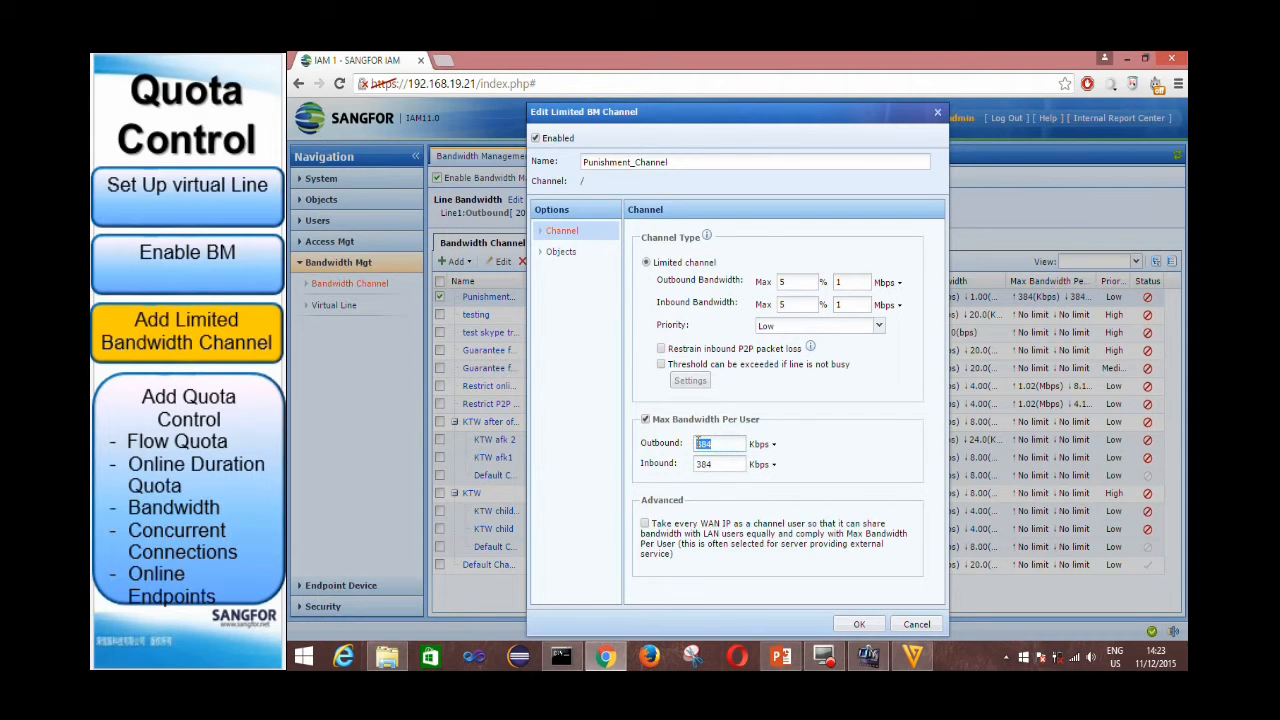
double_click(723, 463)
double_click(723, 449)
double_click(721, 464)
click(563, 254)
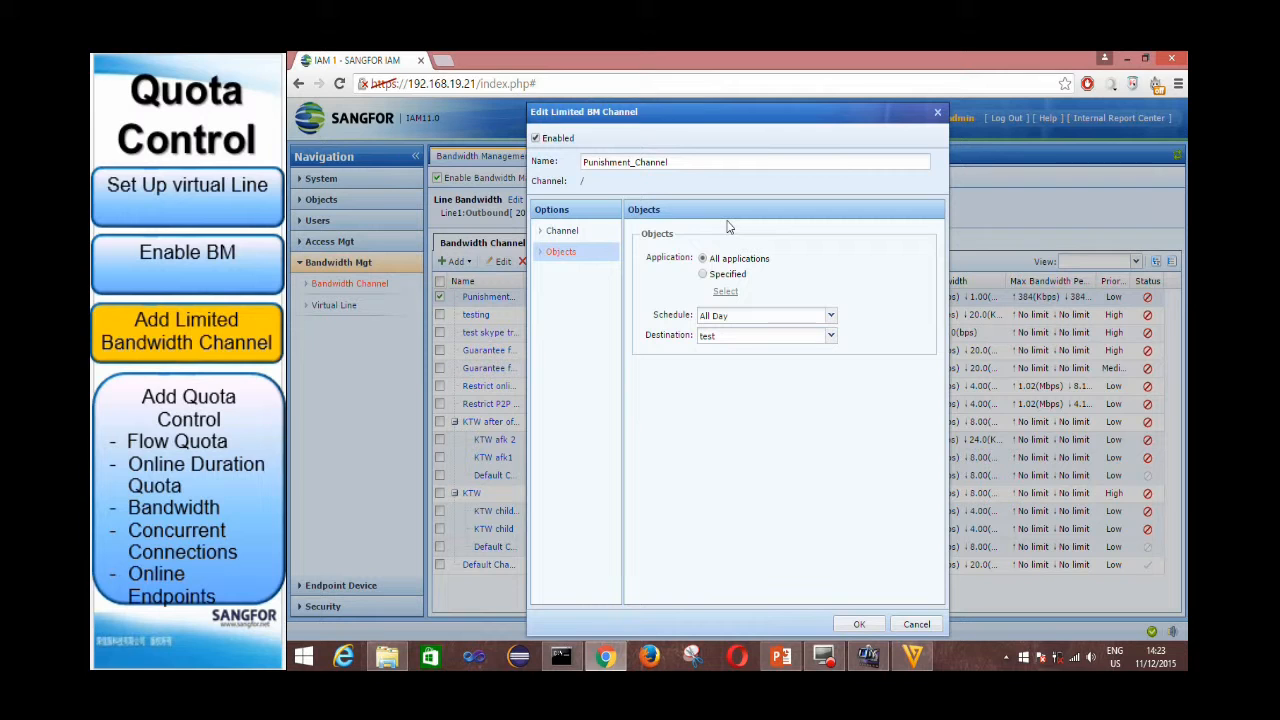
- Look through the specified applications for p2p and the available schedules, returning the channel to all applications
click(705, 274)
click(725, 293)
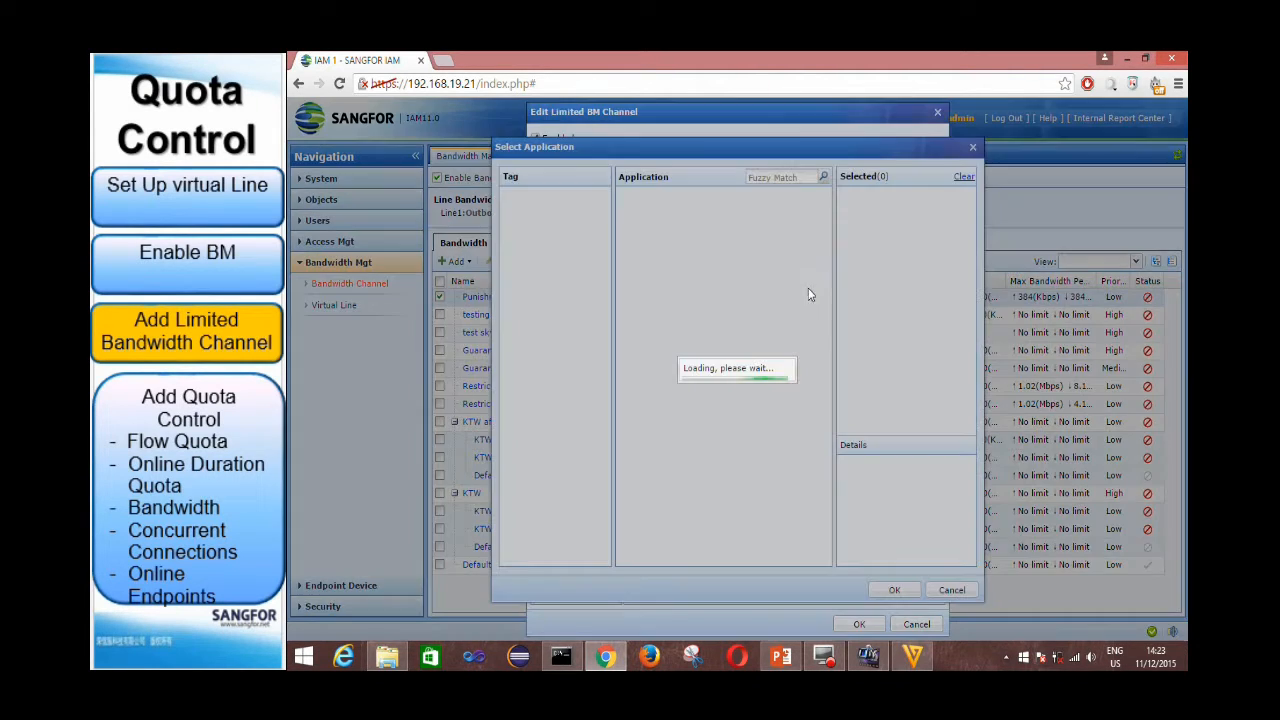
click(785, 178)
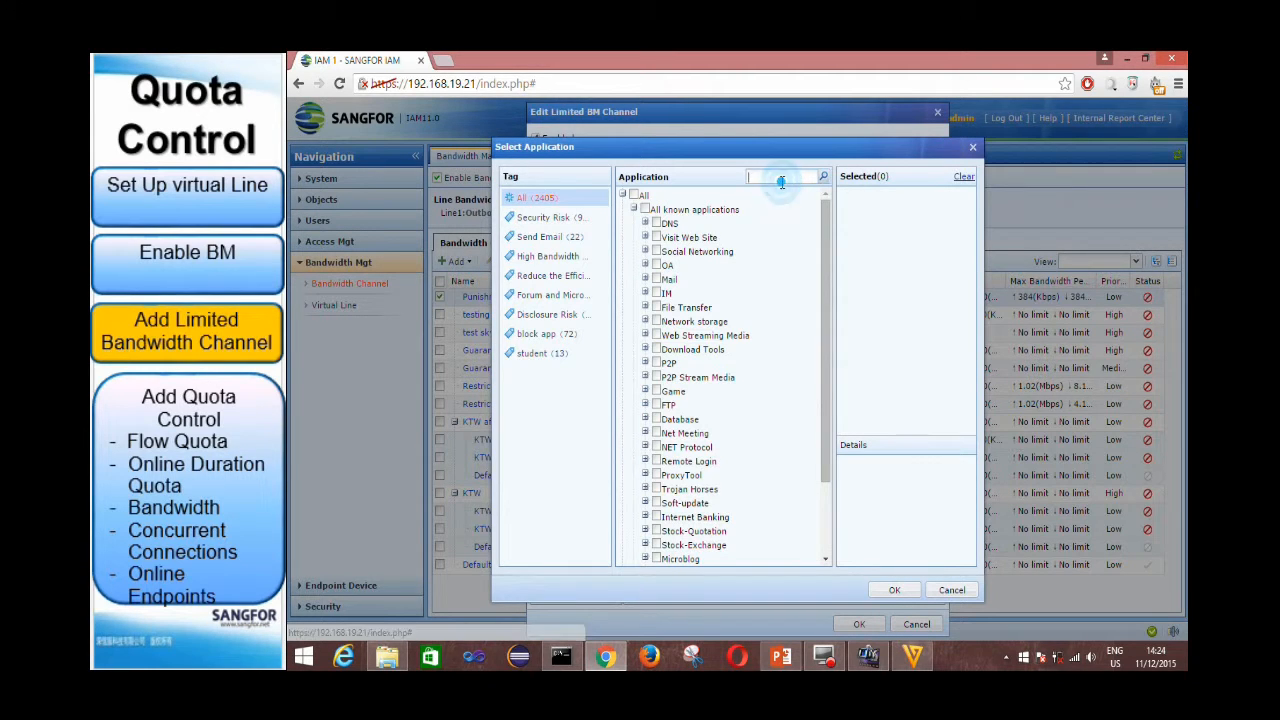
text(p2p)
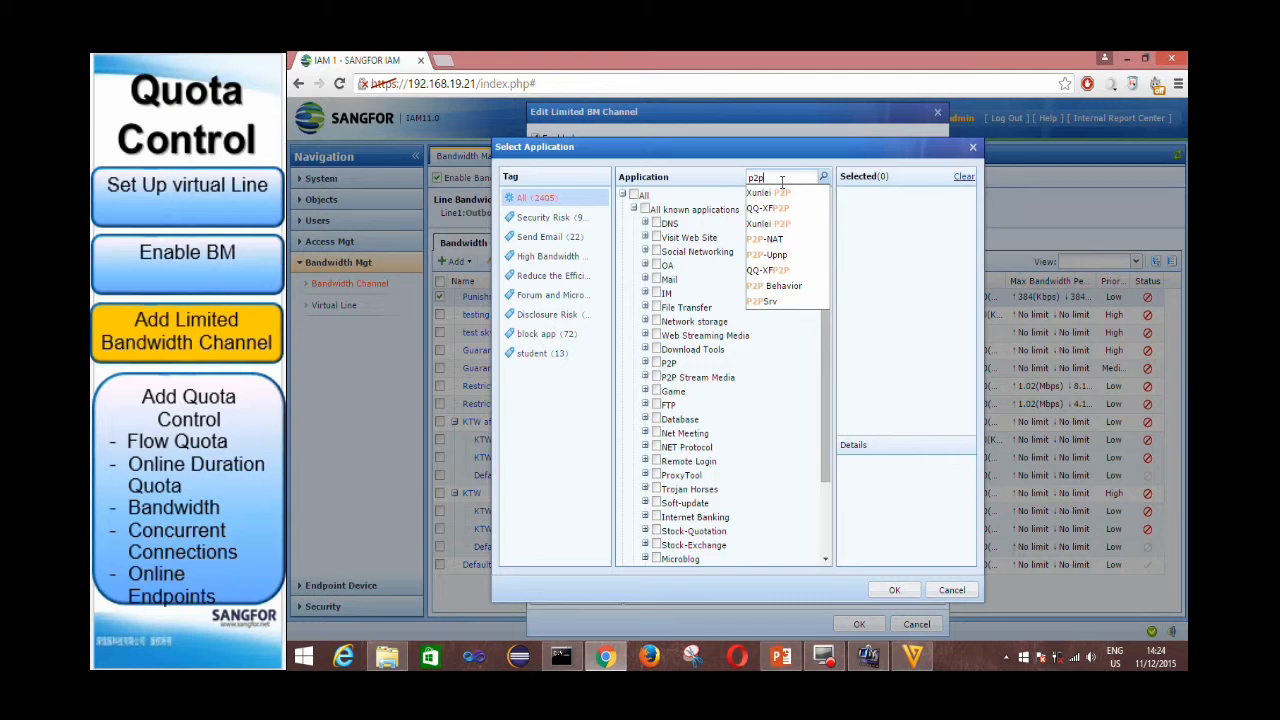
key(Return)
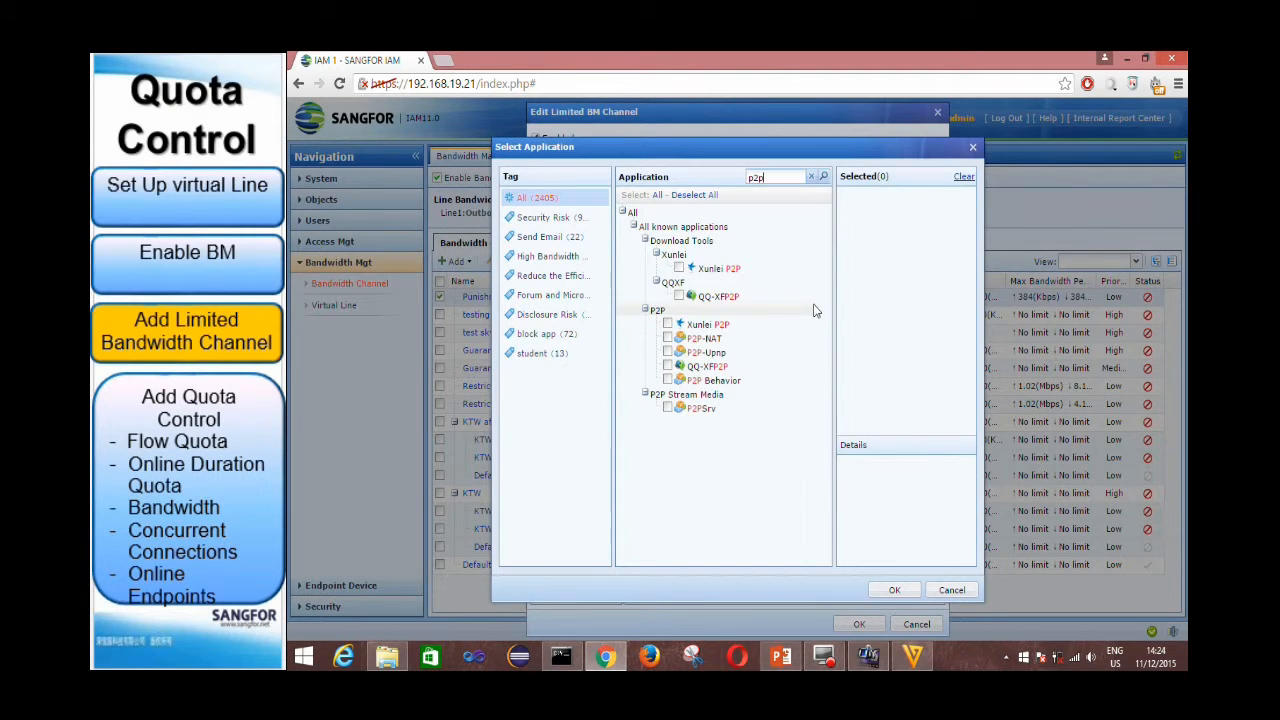
click(955, 589)
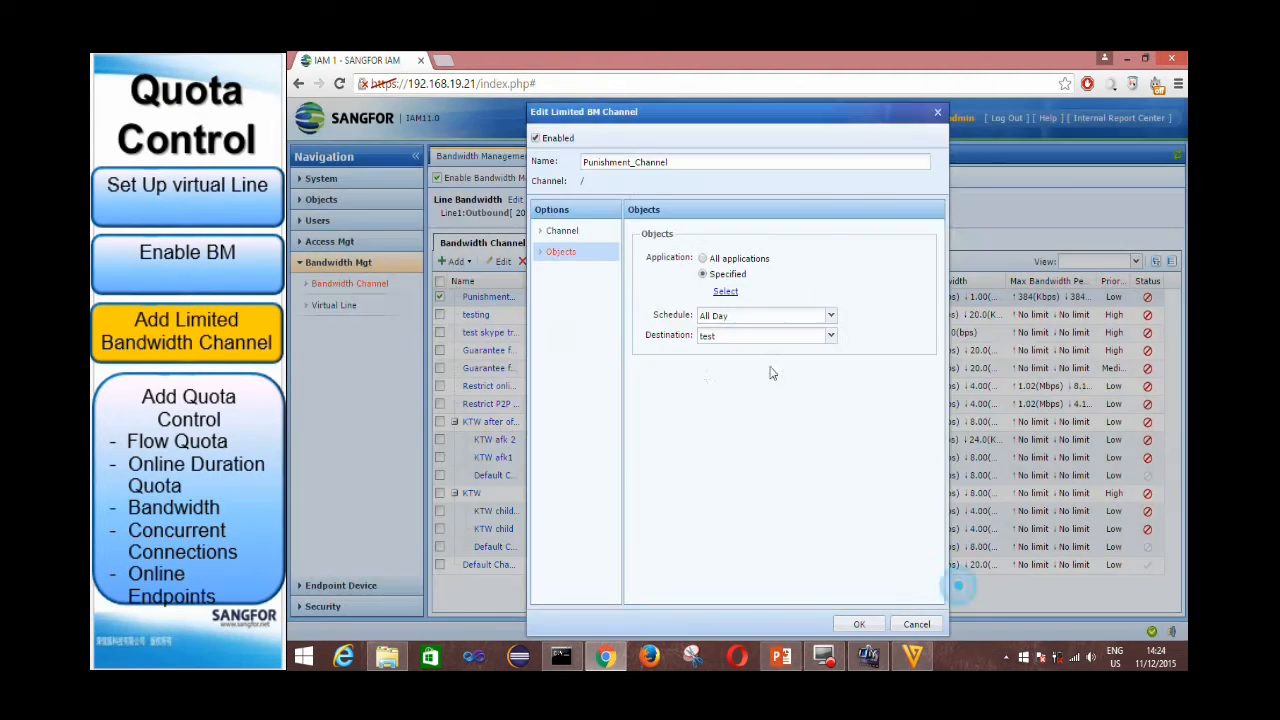
click(704, 259)
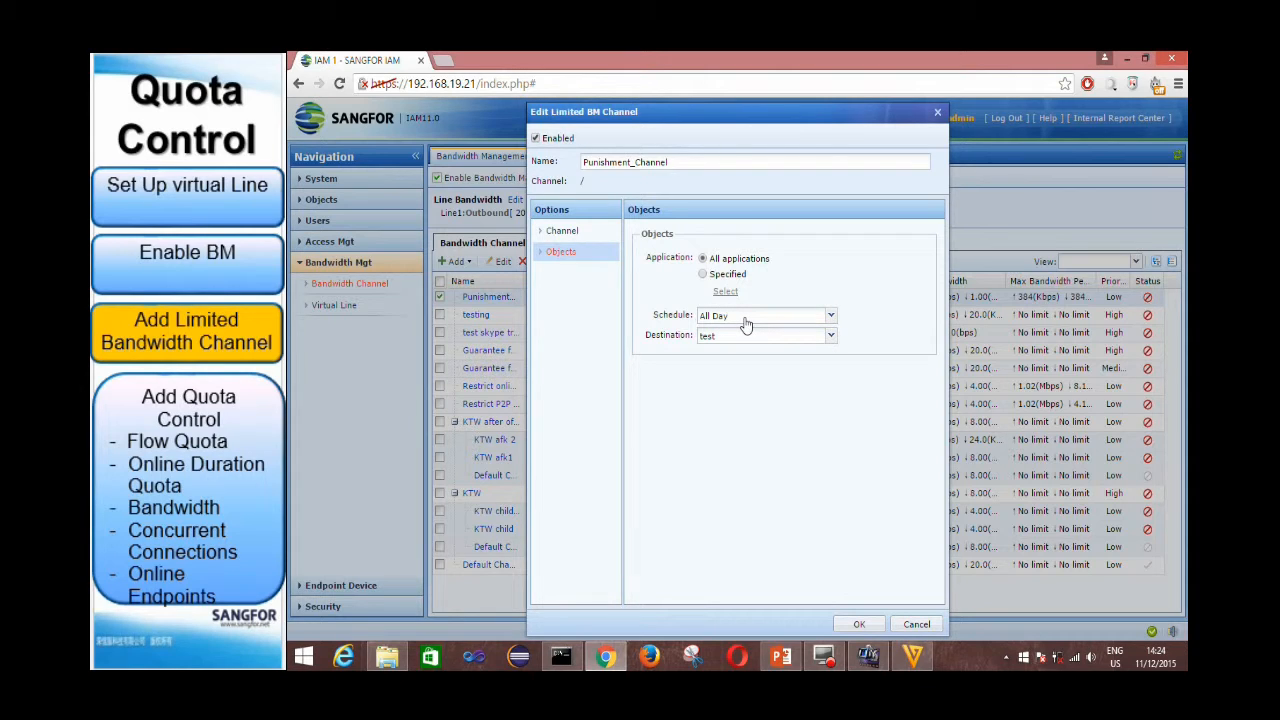
click(800, 316)
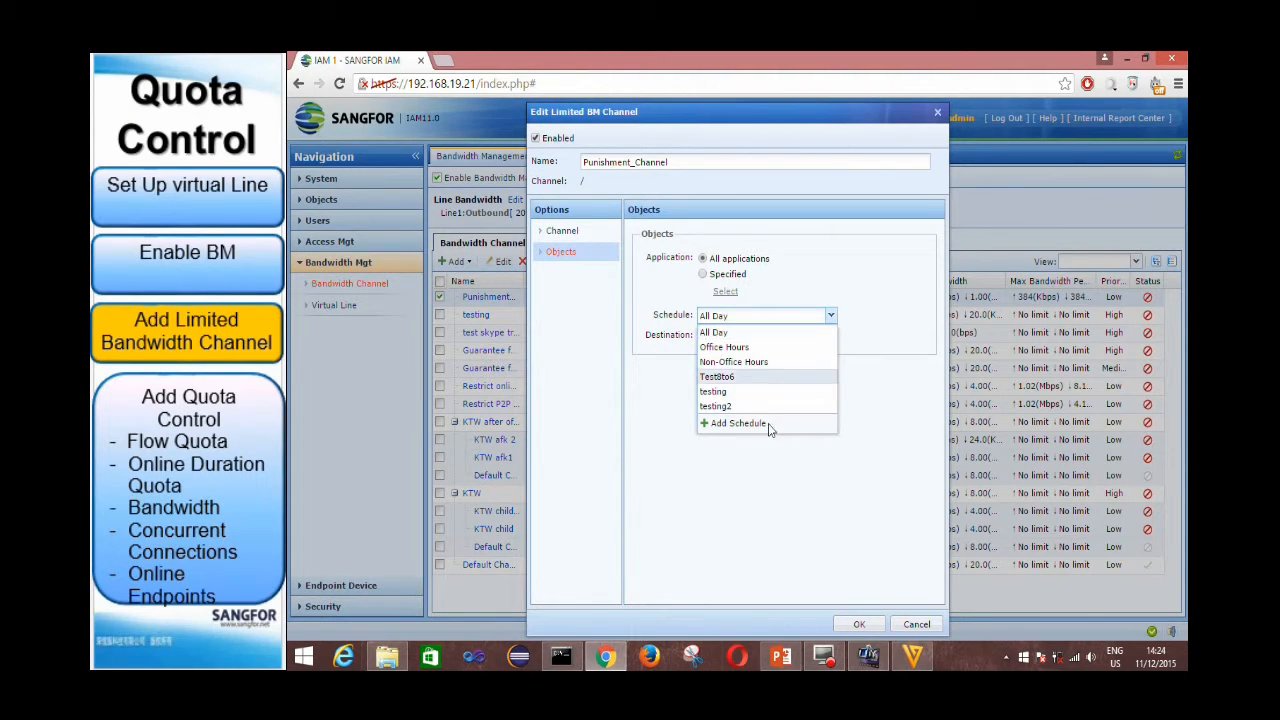
click(884, 425)
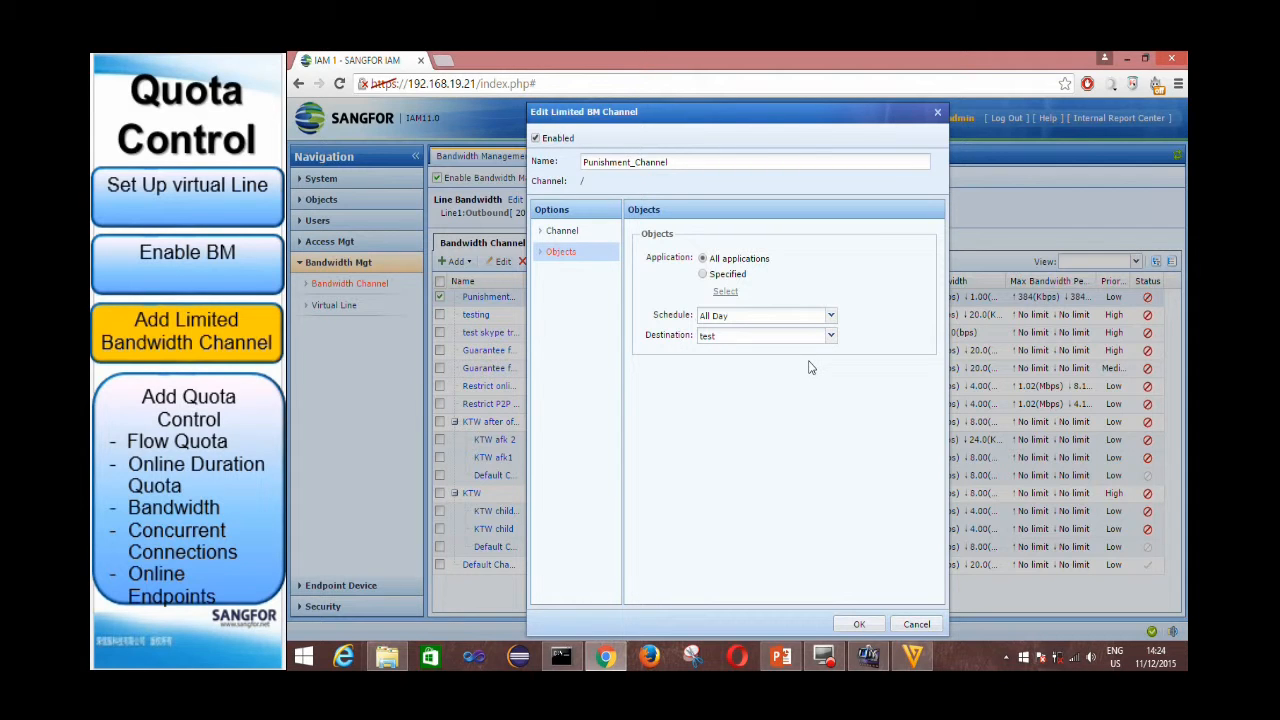
- Add a destination IP group named test123 with addresses 192.168.19.10, 192.168.19.30 and 192.168.19.35
click(831, 337)
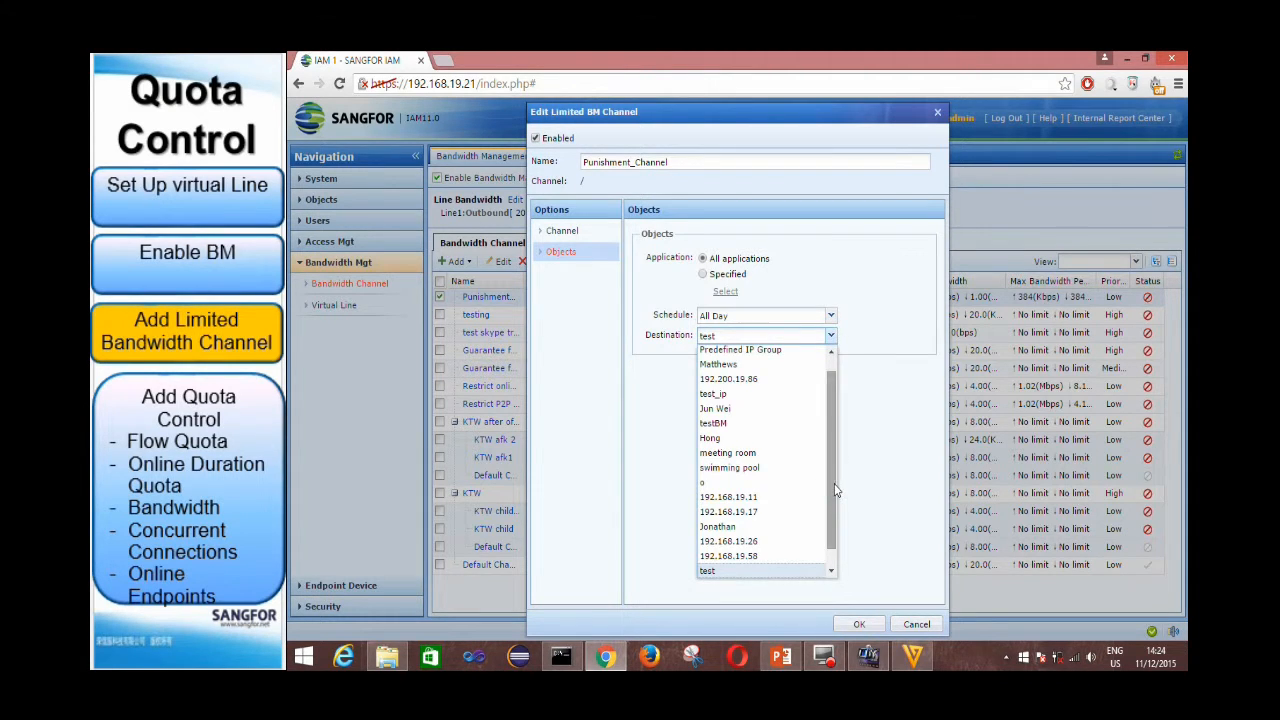
scroll(836, 490, down, 1)
click(742, 567)
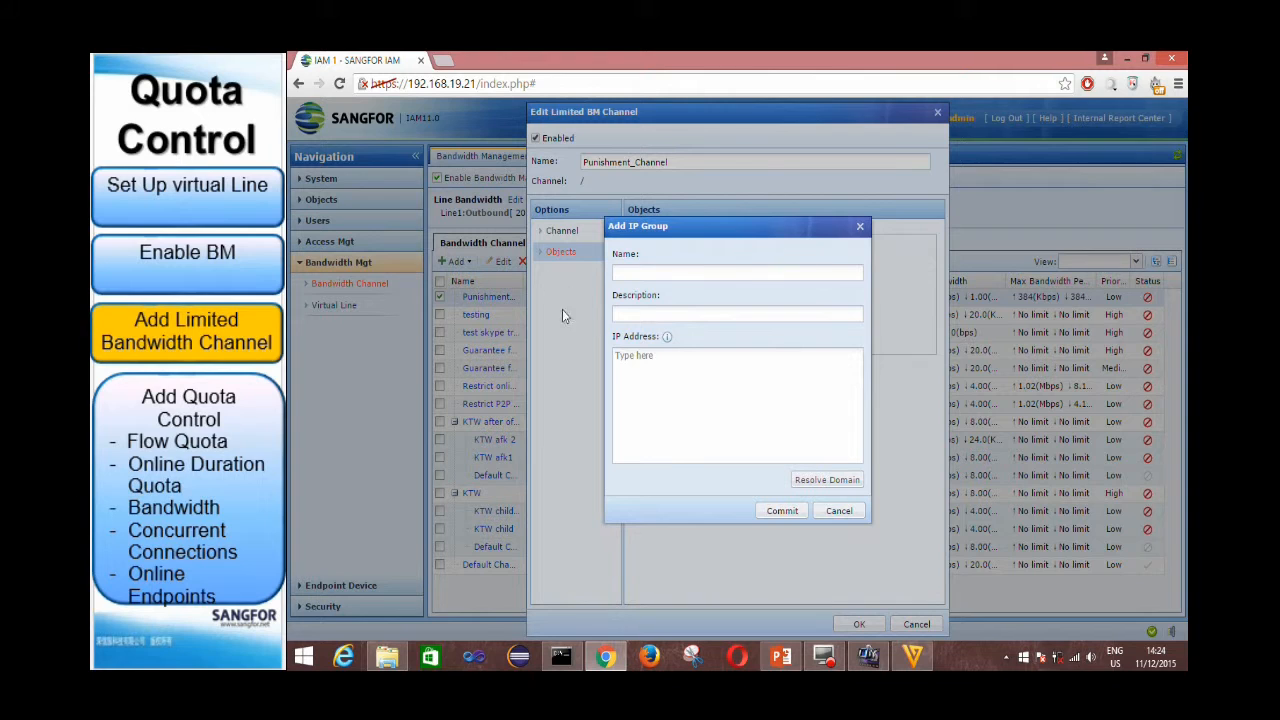
click(646, 277)
text(test123)
click(675, 389)
text(192.168.19.10 192.168.19.30 192.168.19.35)
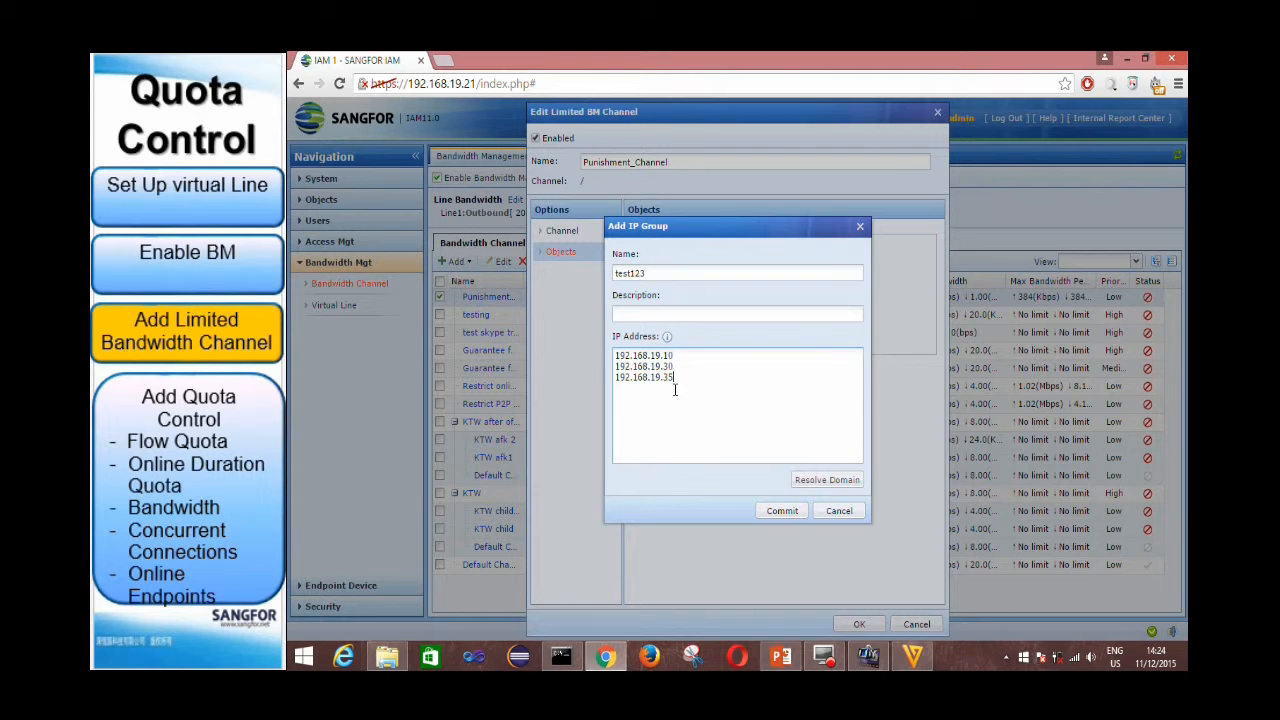
click(789, 513)
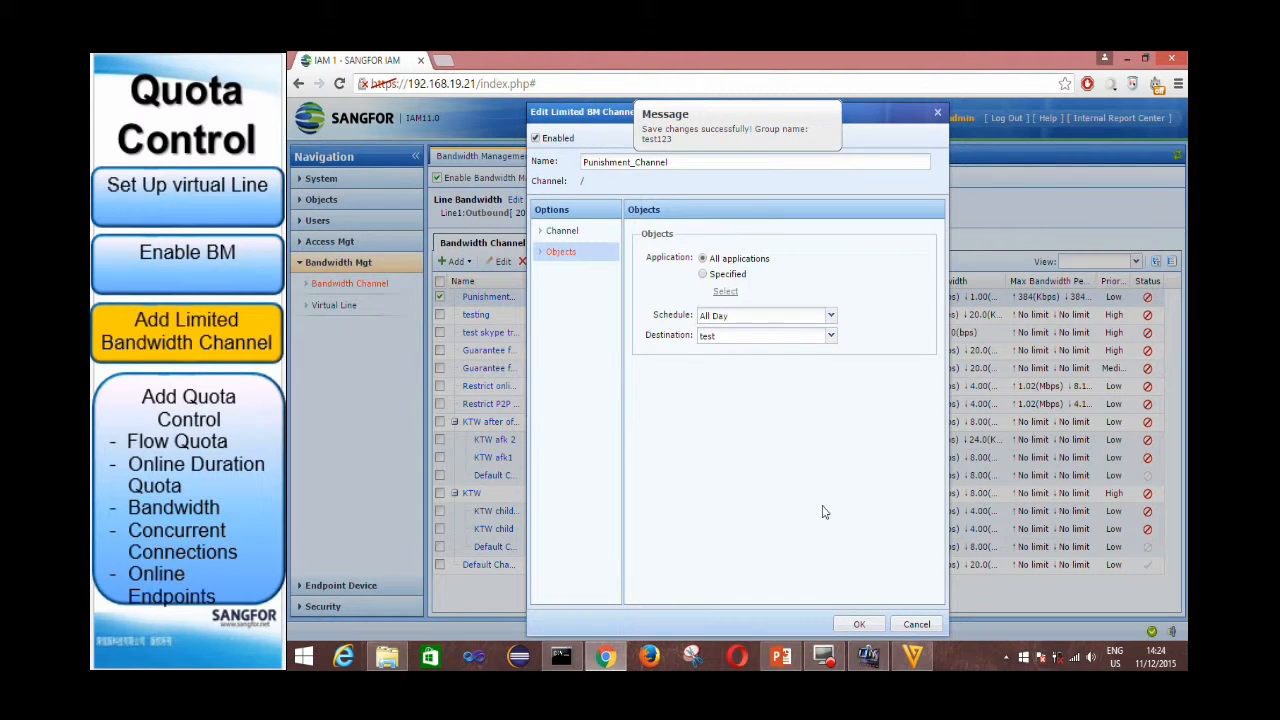
- Save the limited channel's settings and open the access management policies
click(859, 624)
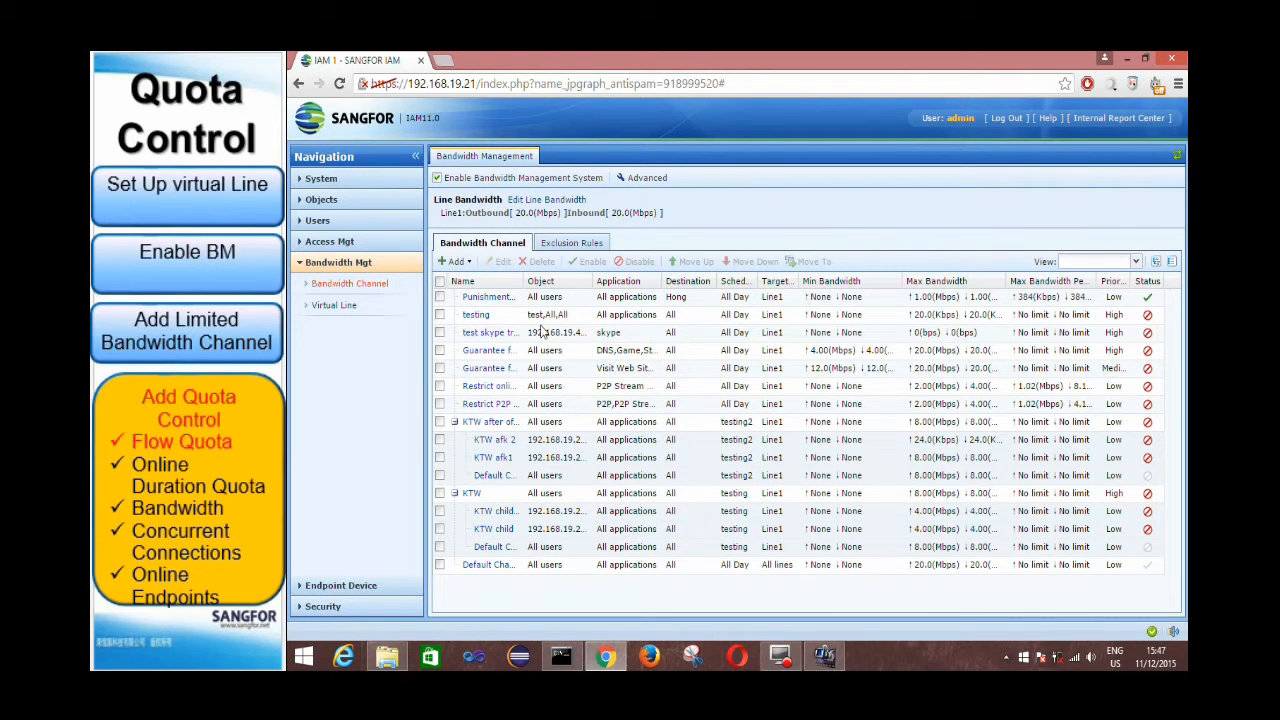
click(388, 247)
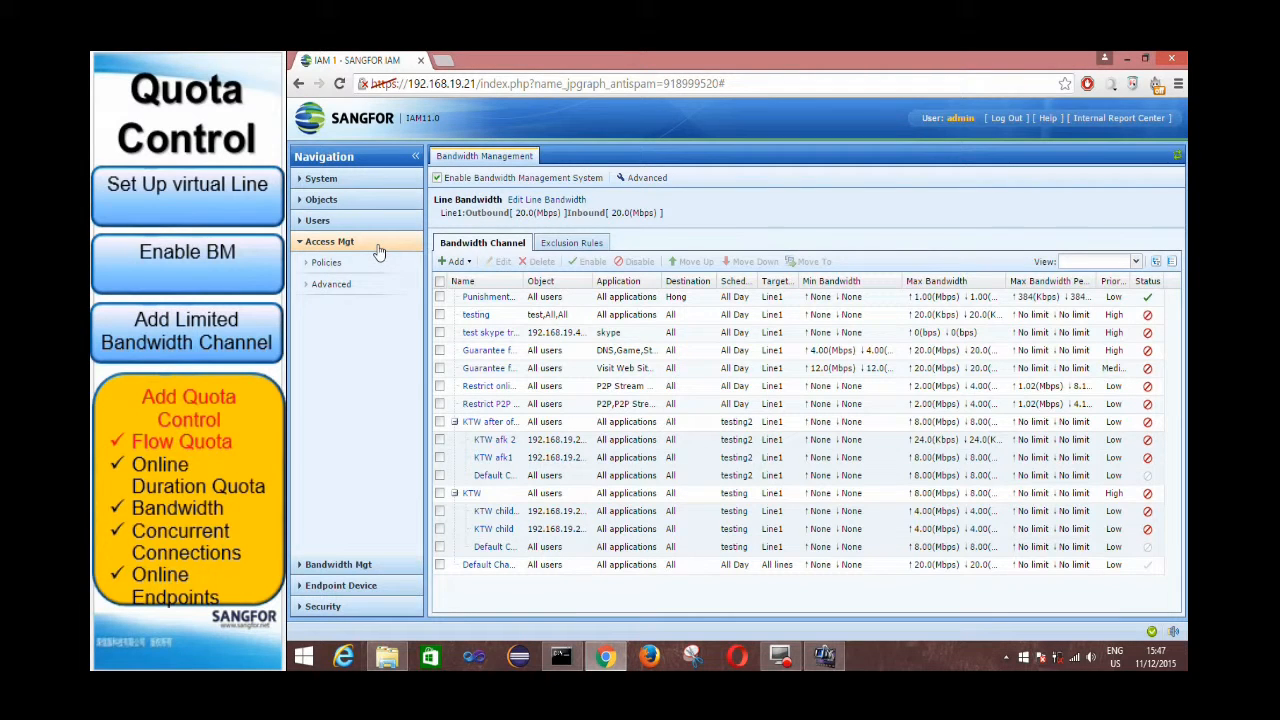
click(328, 264)
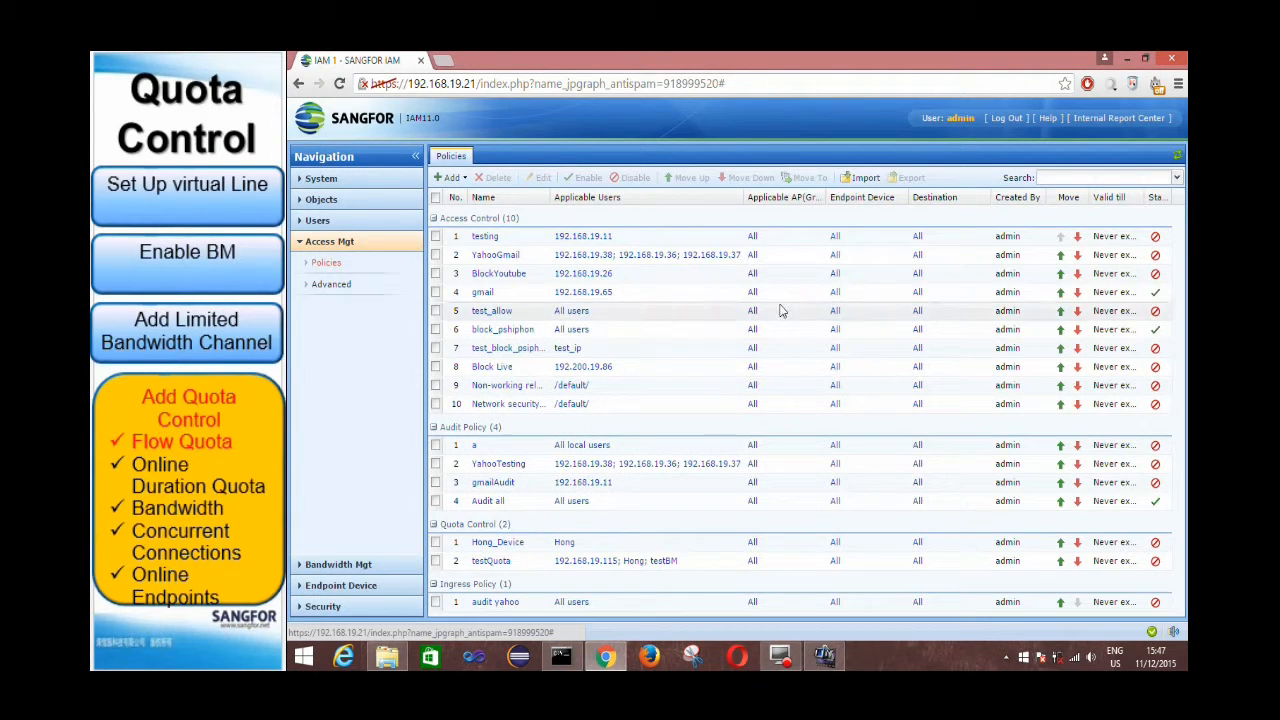
click(457, 178)
click(499, 237)
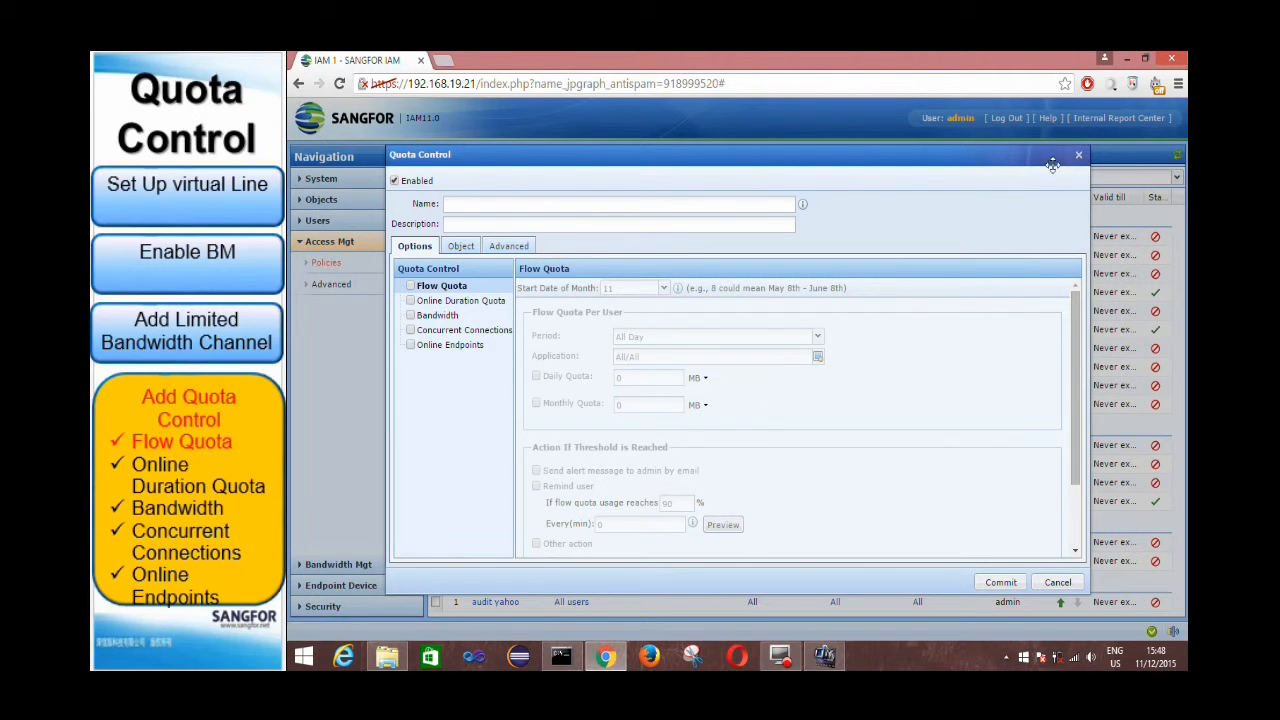
key(Escape)
- Open the first existing policy under Quota Control for editing and enable it
click(498, 545)
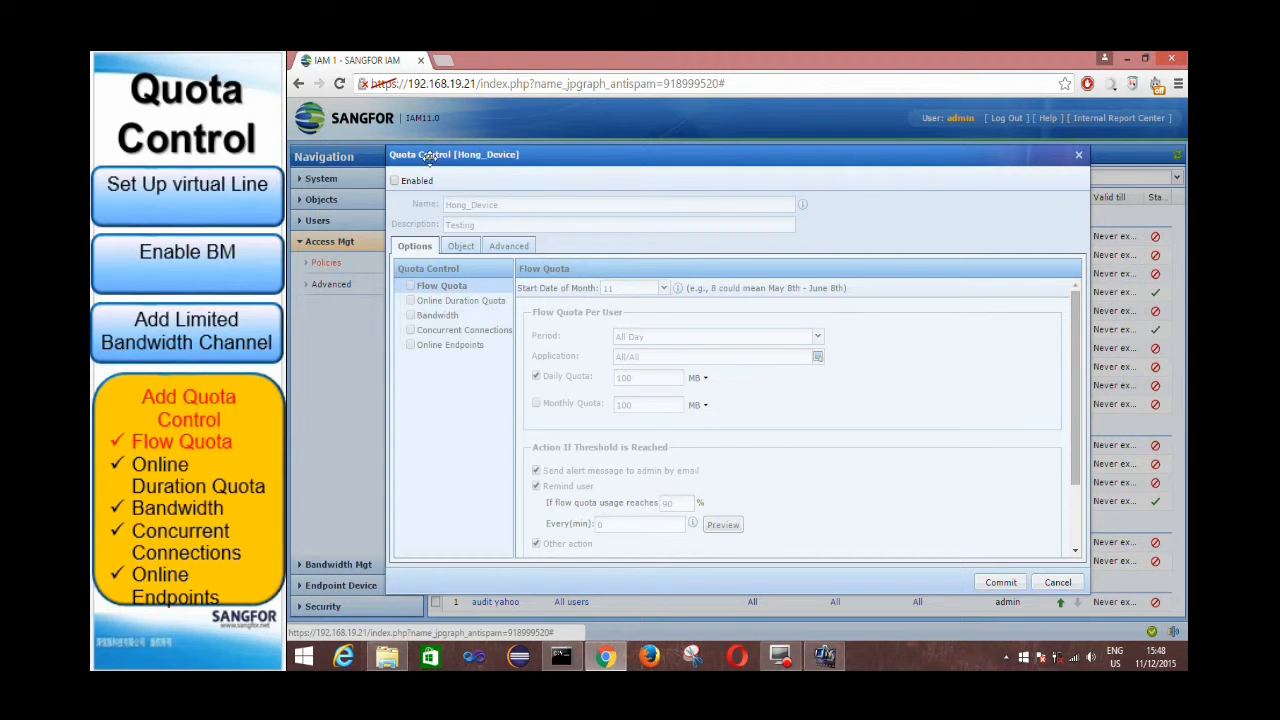
click(394, 181)
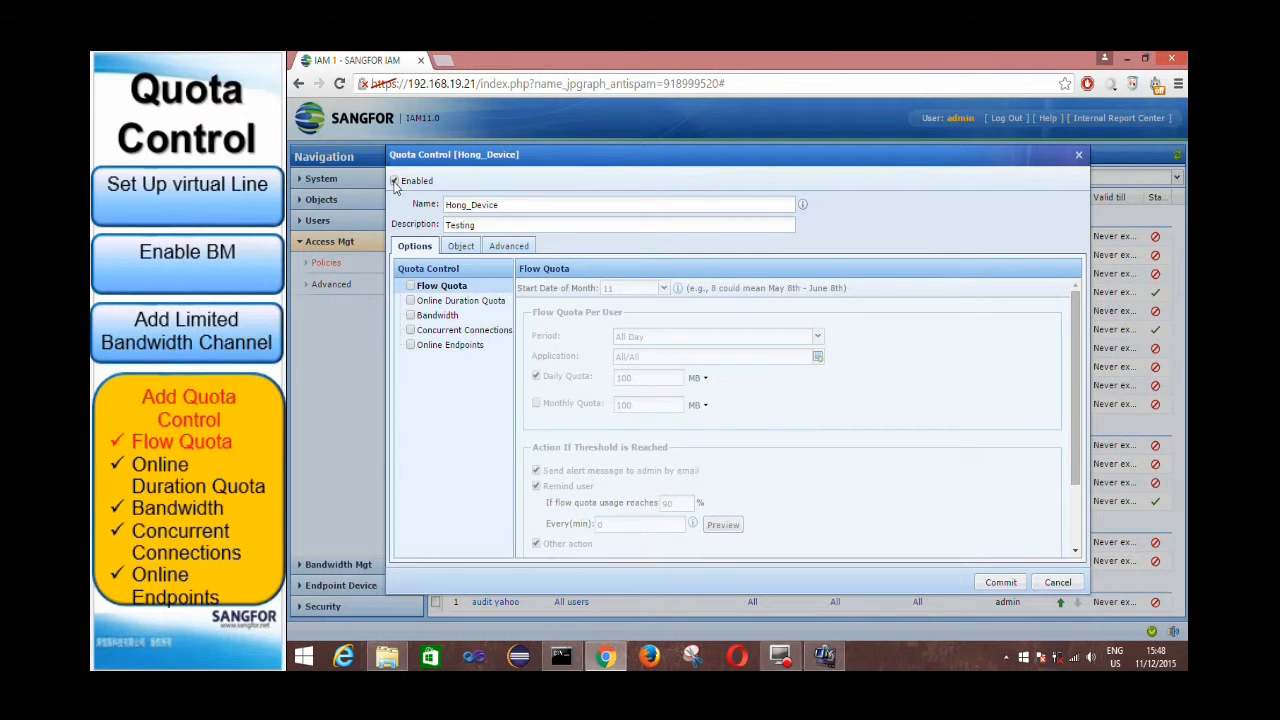
click(522, 207)
drag(522, 207, 410, 212)
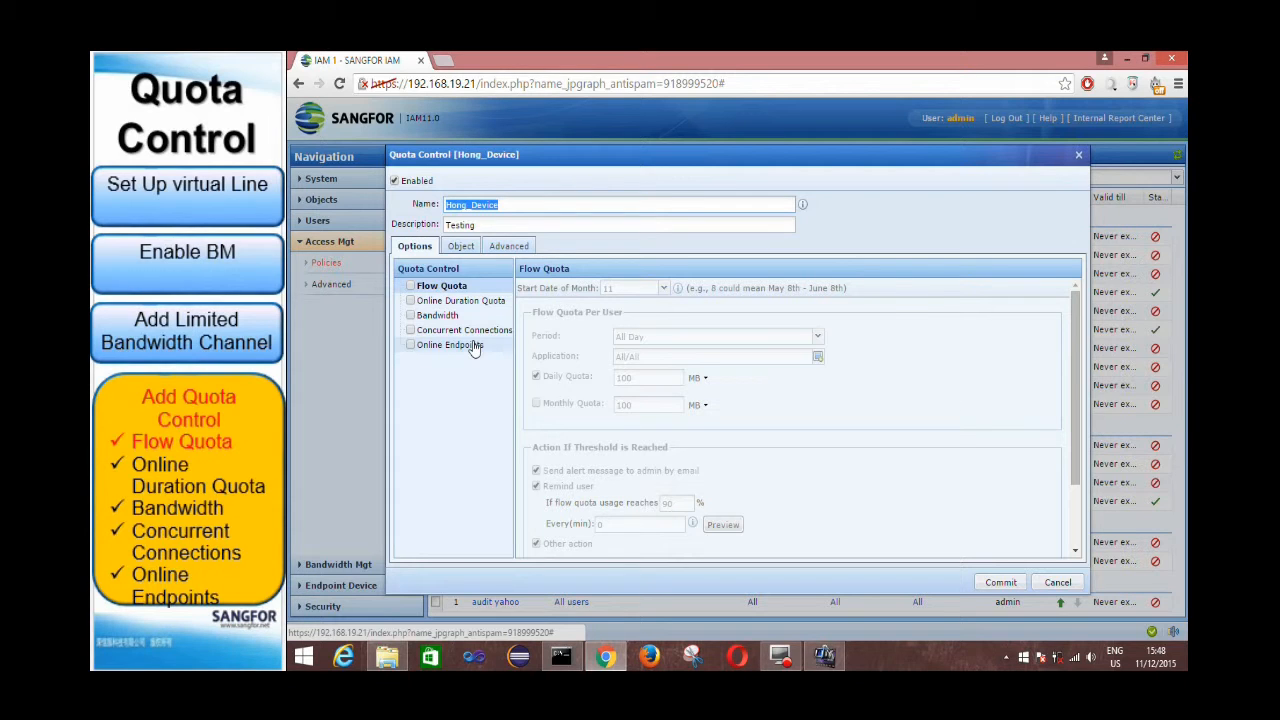
- Enable the flow quota in the policy with 11 as the start date of the month and All Day as the period
click(410, 286)
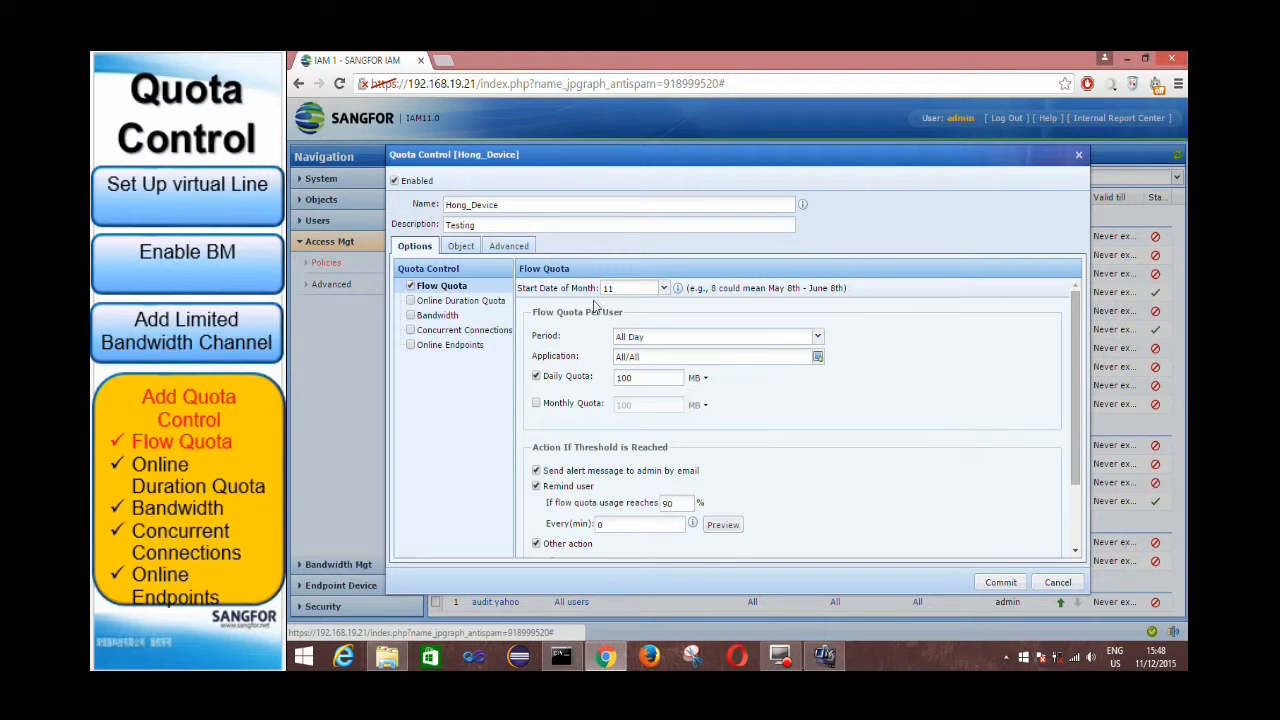
click(663, 288)
click(640, 451)
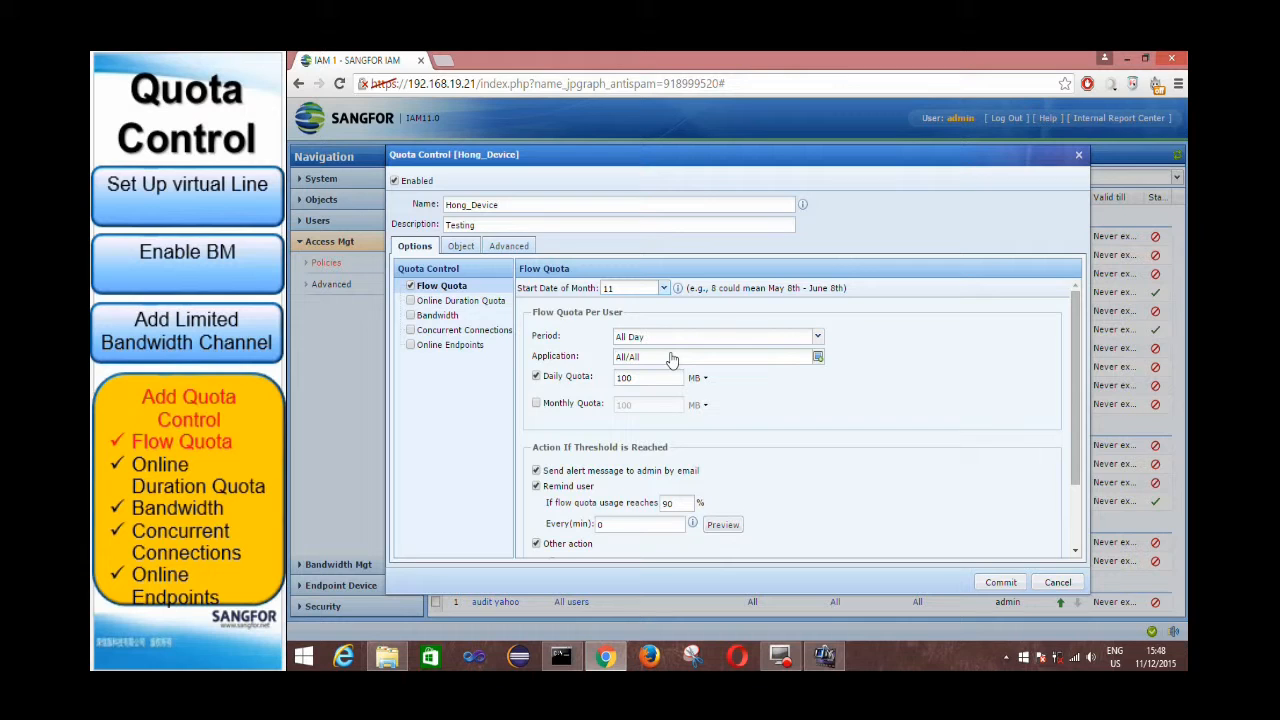
click(671, 338)
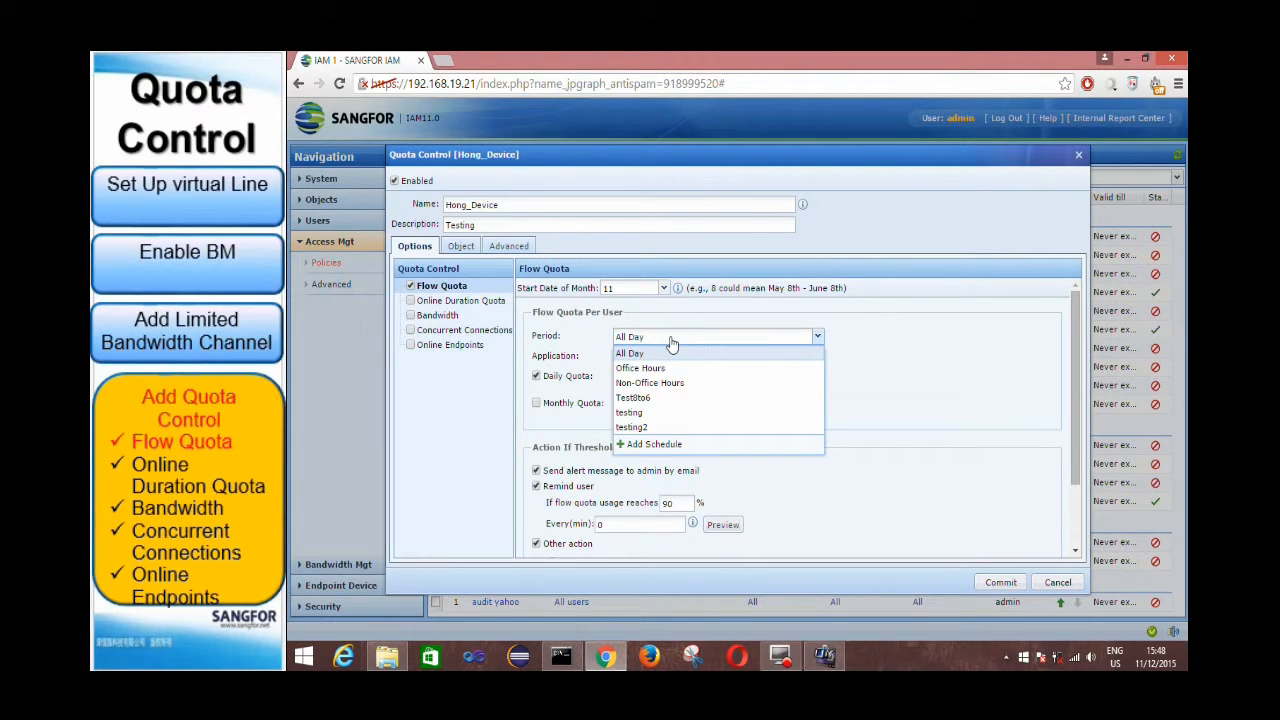
click(671, 342)
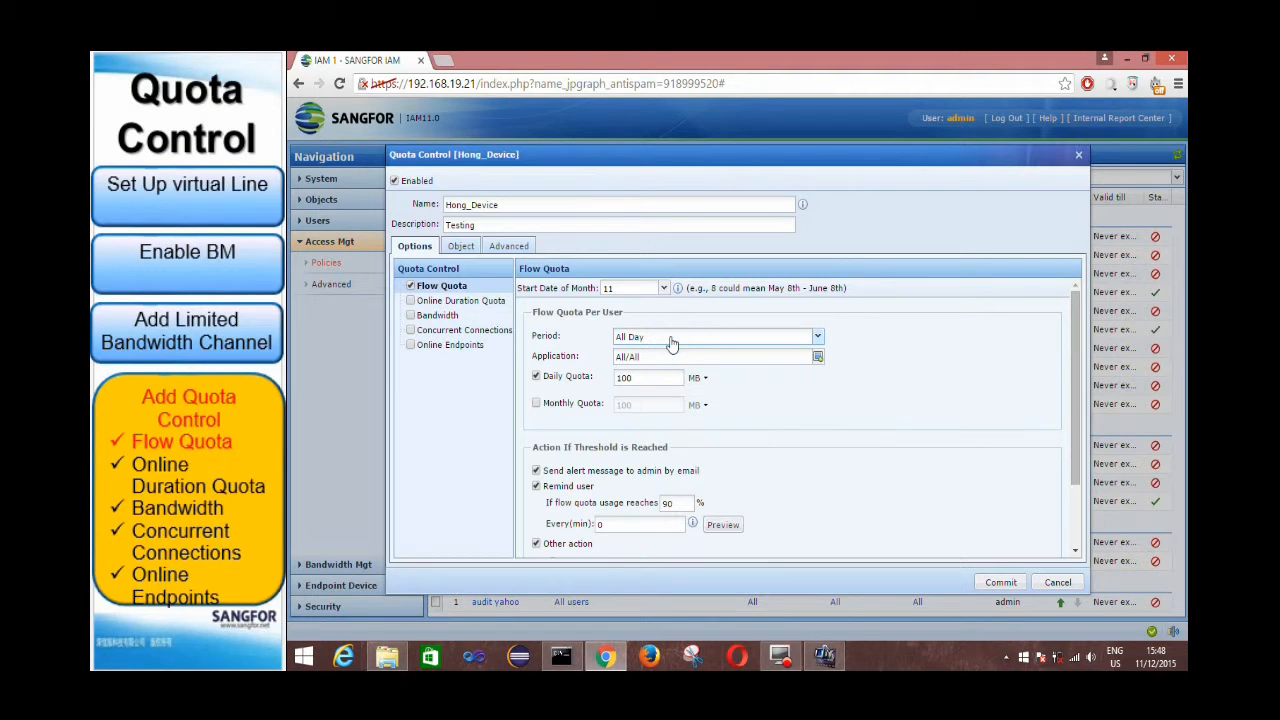
- View the application selection for the flow quota, and turn the monthly quota on and off again
click(817, 358)
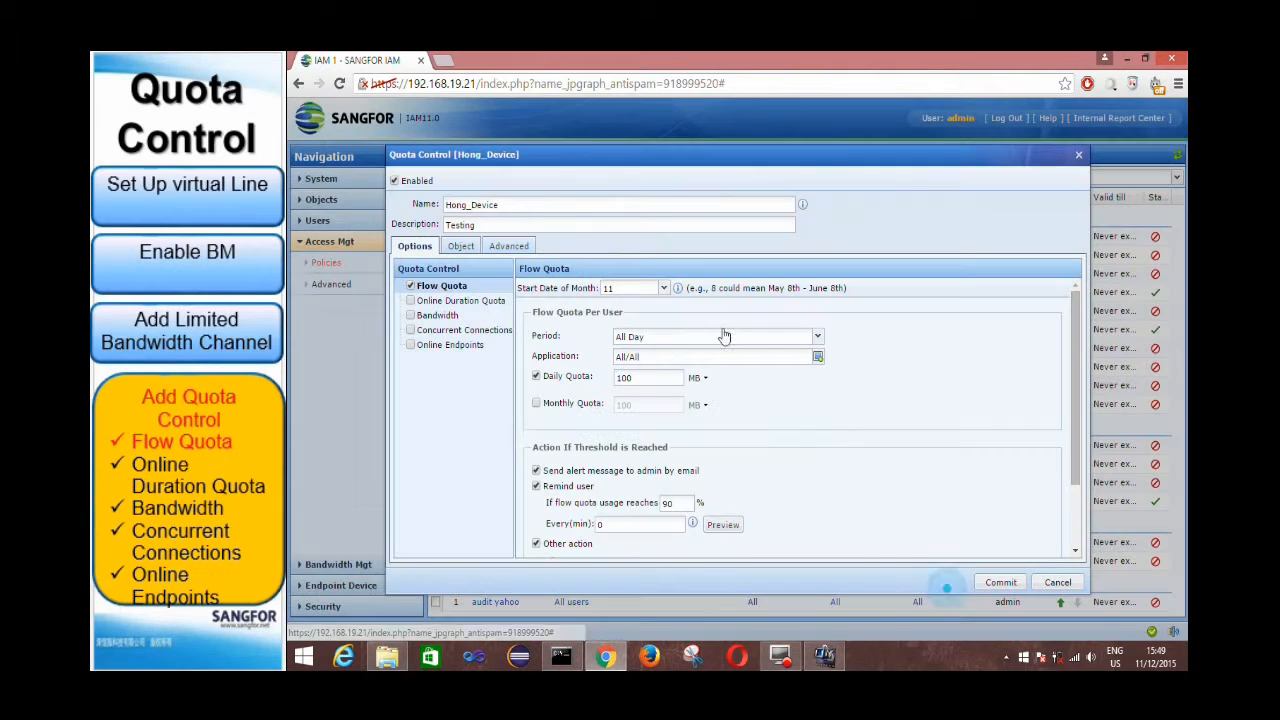
click(946, 589)
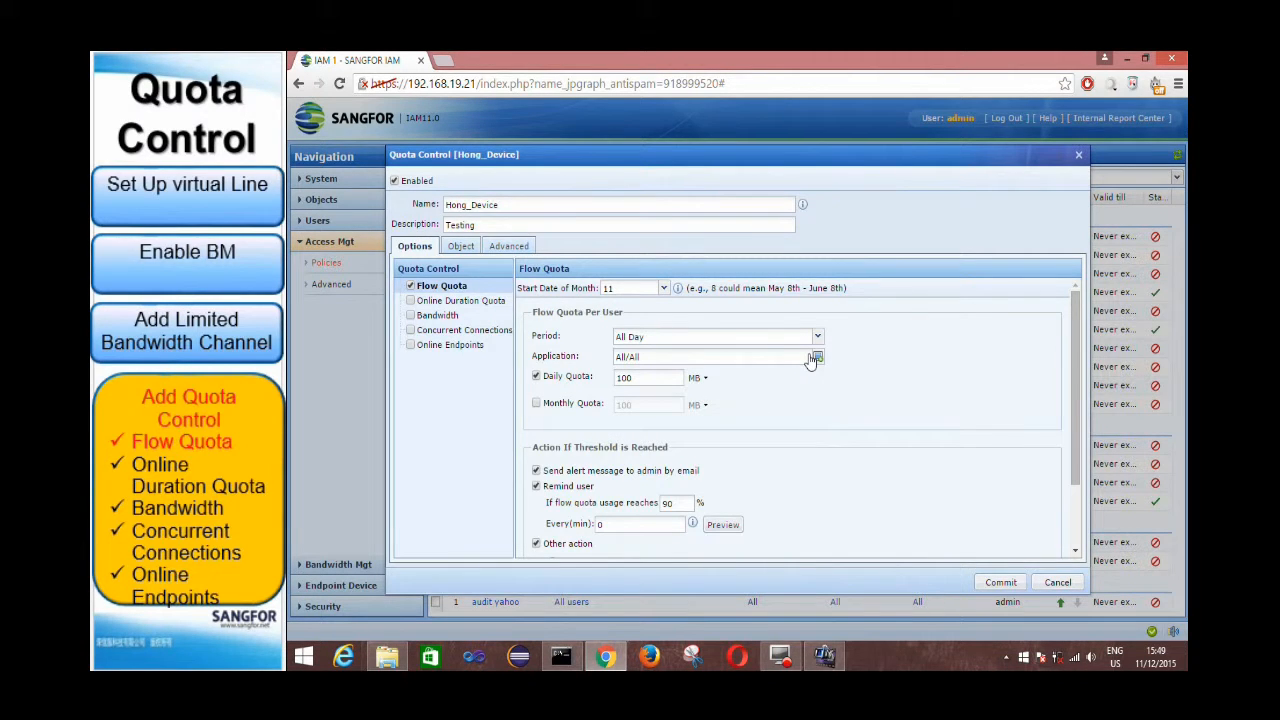
click(536, 405)
click(536, 405)
- Review the actions for reaching the flow quota threshold, preview the user reminder page and return to the policy
scroll(566, 459, down, 2)
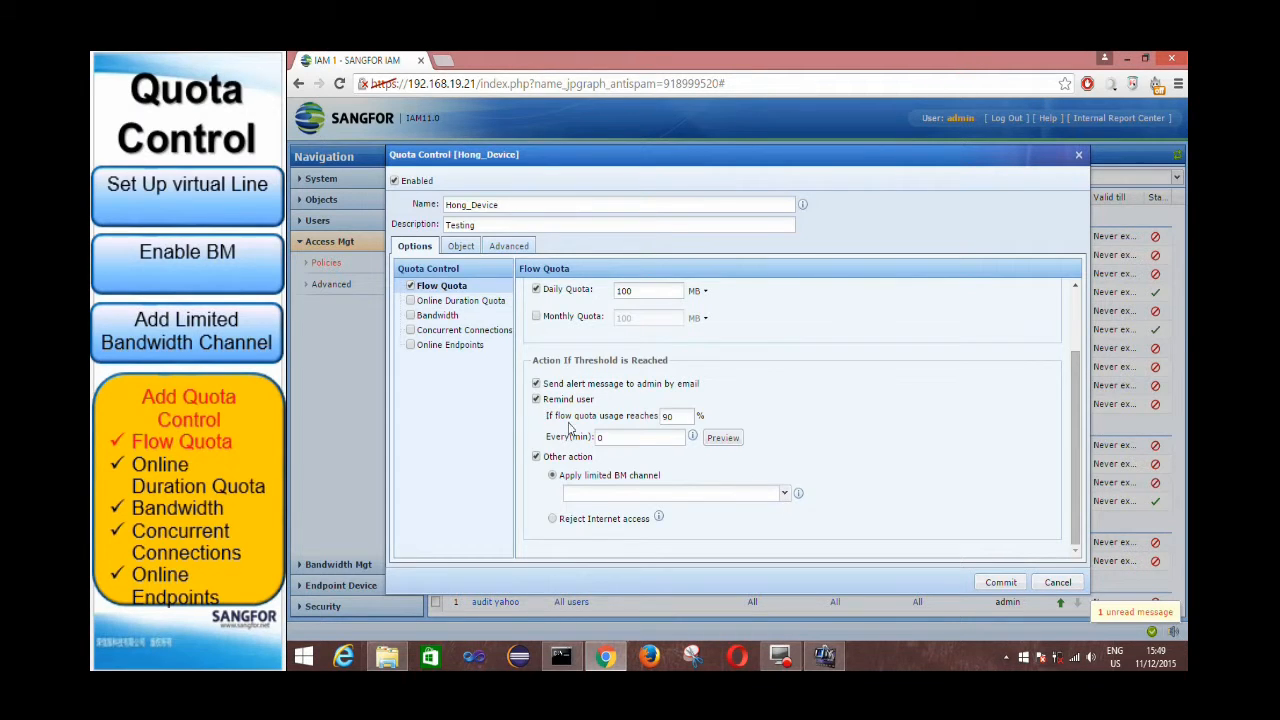
scroll(560, 425, up, 3)
scroll(570, 436, down, 3)
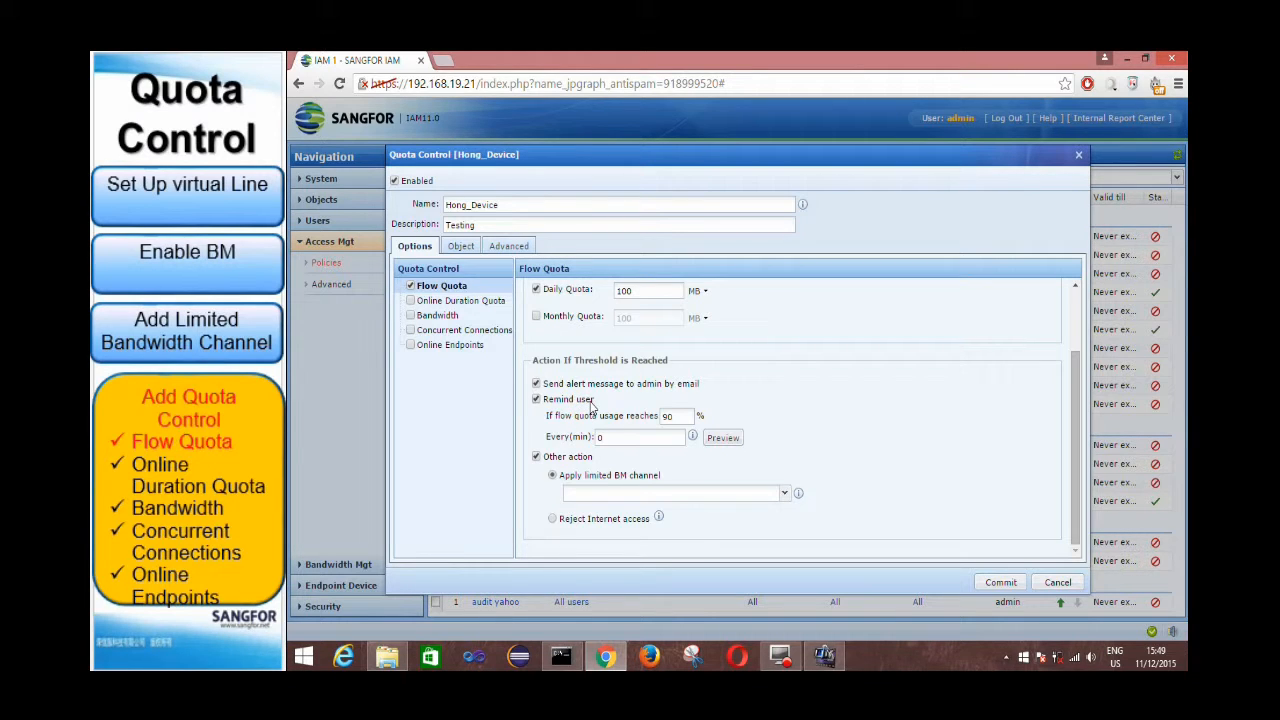
double_click(675, 416)
click(724, 439)
click(723, 439)
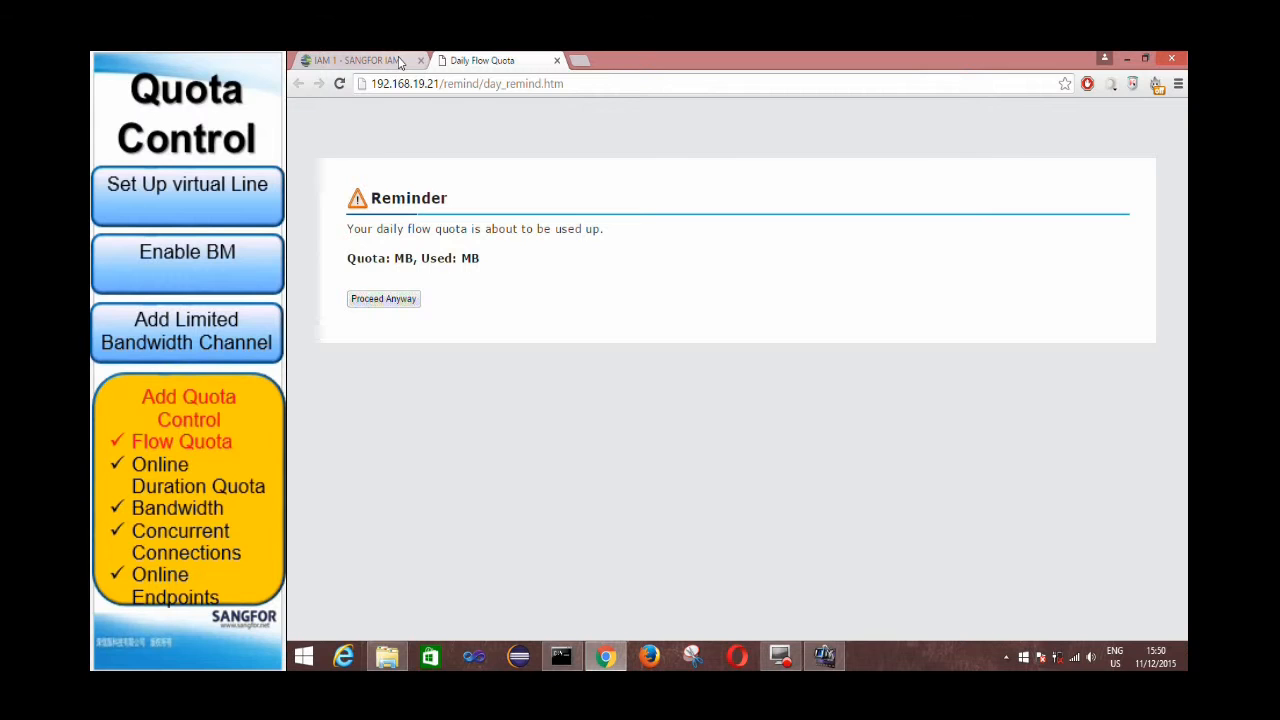
key(ctrl+Tab)
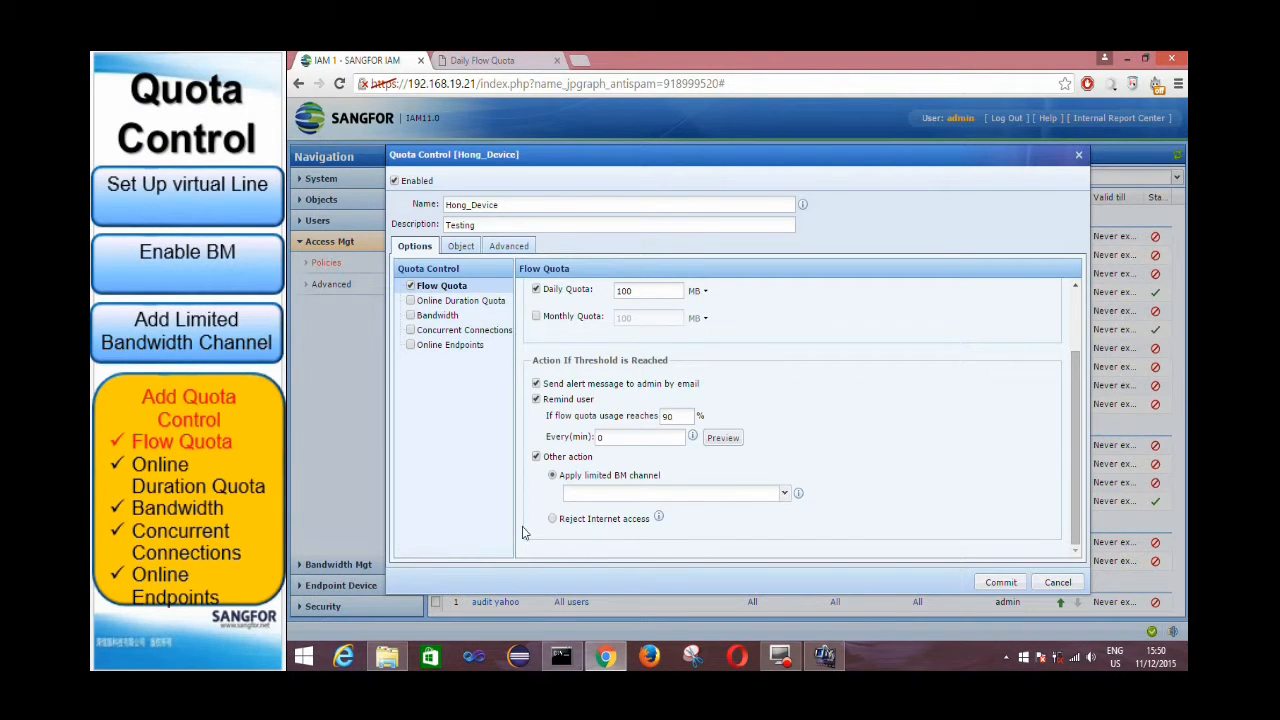
- Set the other action at the flow quota threshold to apply the limited BM channel Punishment_Channel
click(552, 518)
click(552, 475)
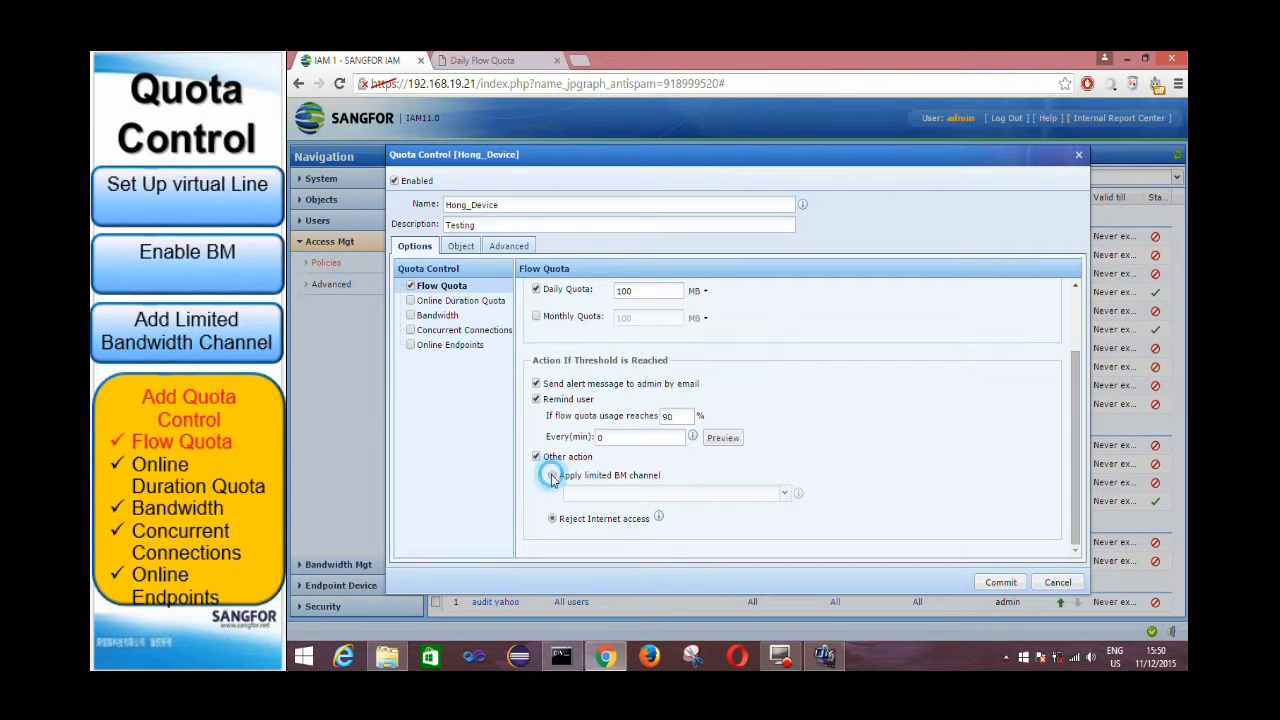
click(785, 494)
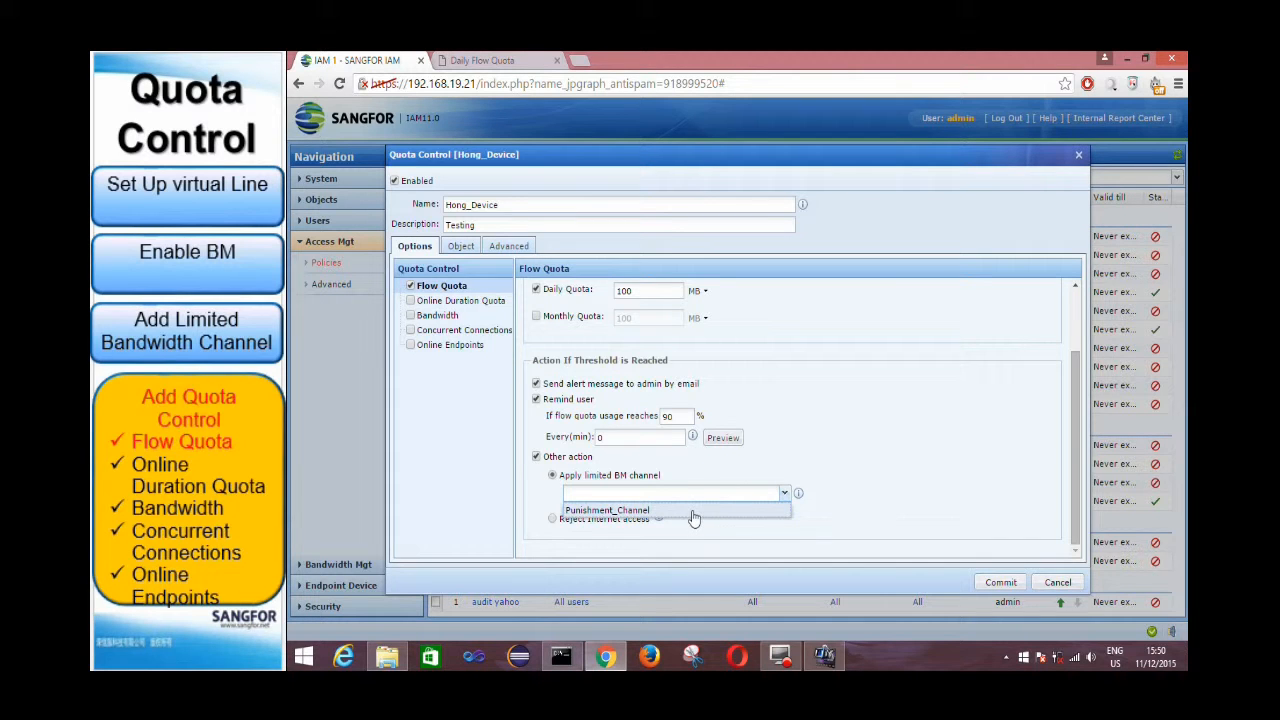
click(732, 512)
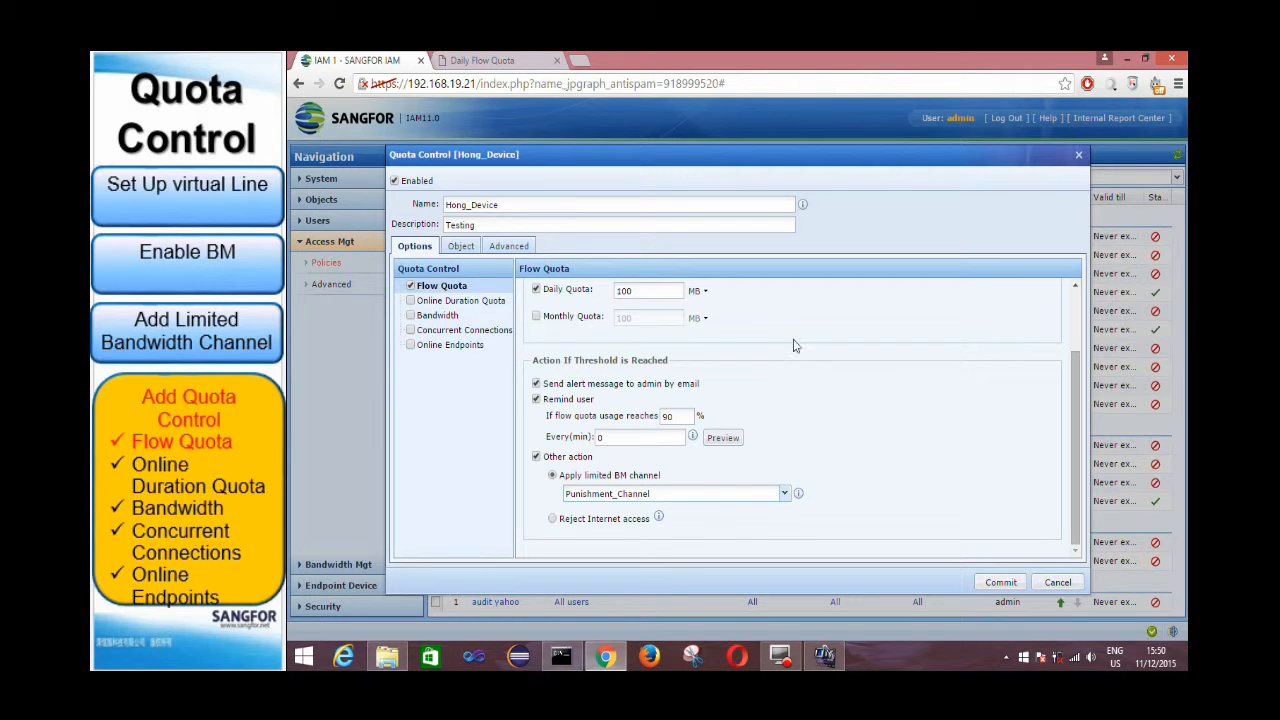
scroll(637, 372, up, 2)
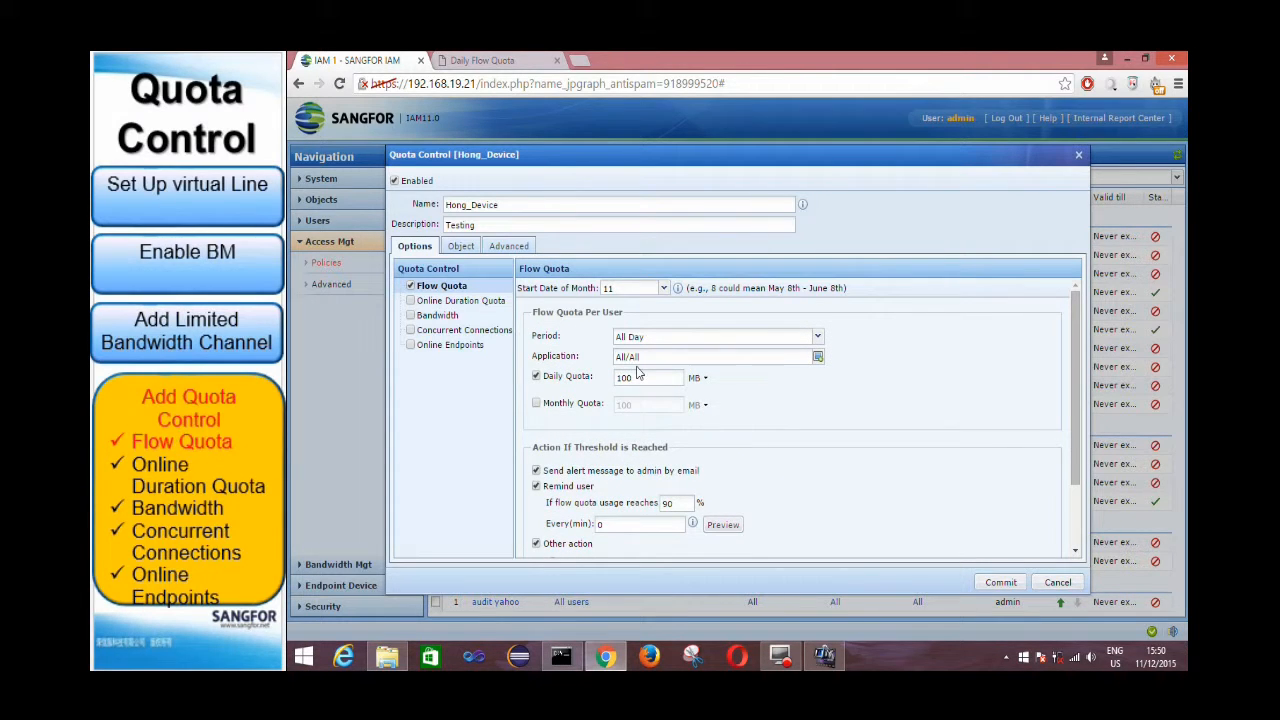
- Review the policy's source IP objects, then its expiry date and administrator privilege settings
click(461, 247)
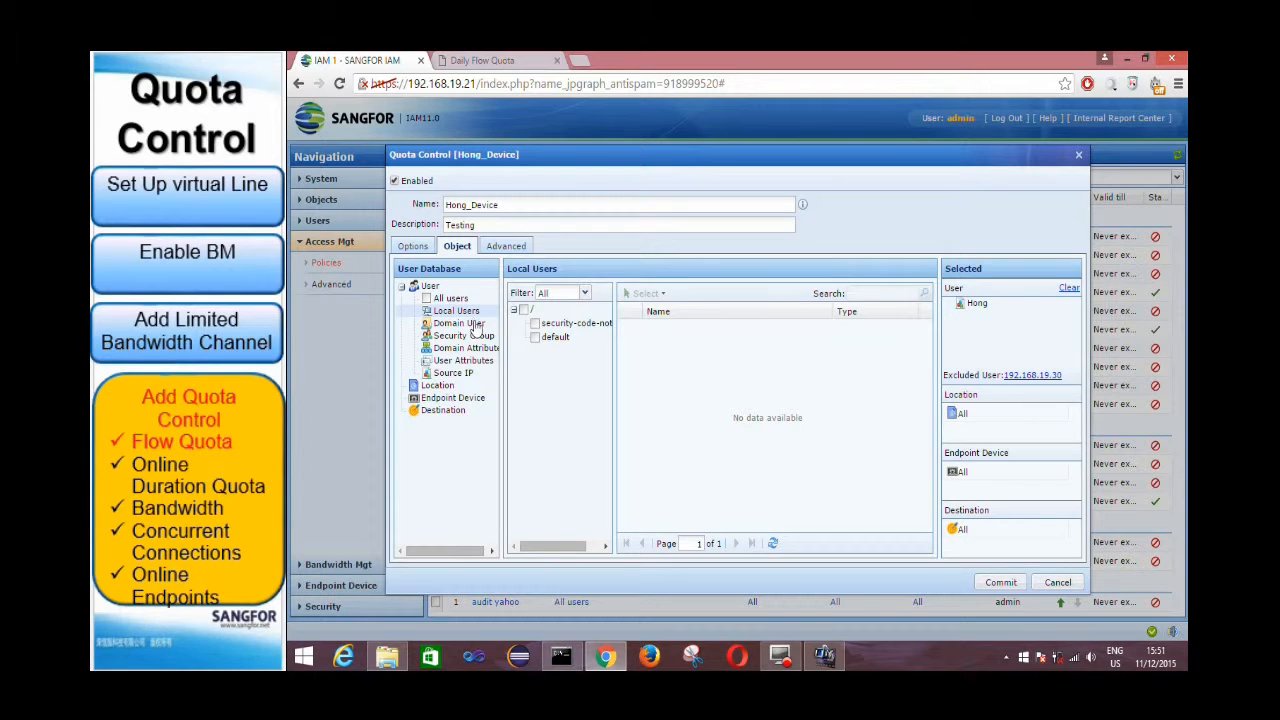
click(458, 373)
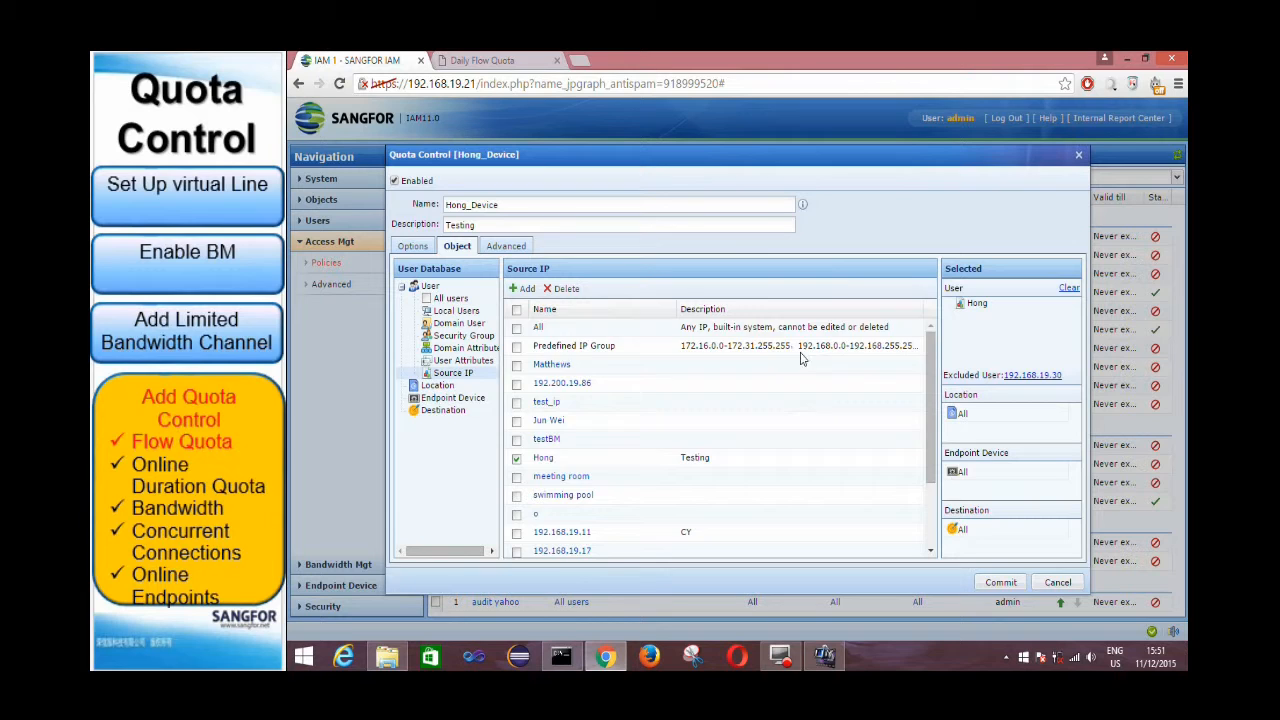
scroll(789, 451, down, 3)
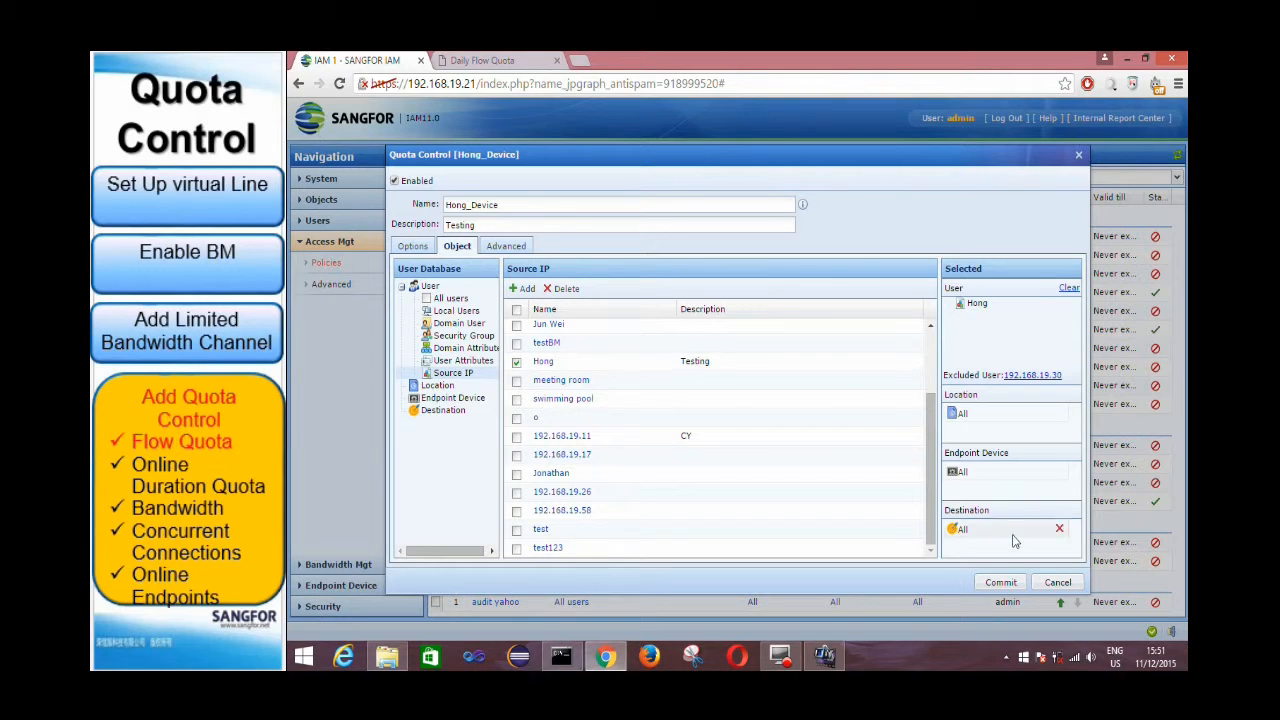
click(506, 250)
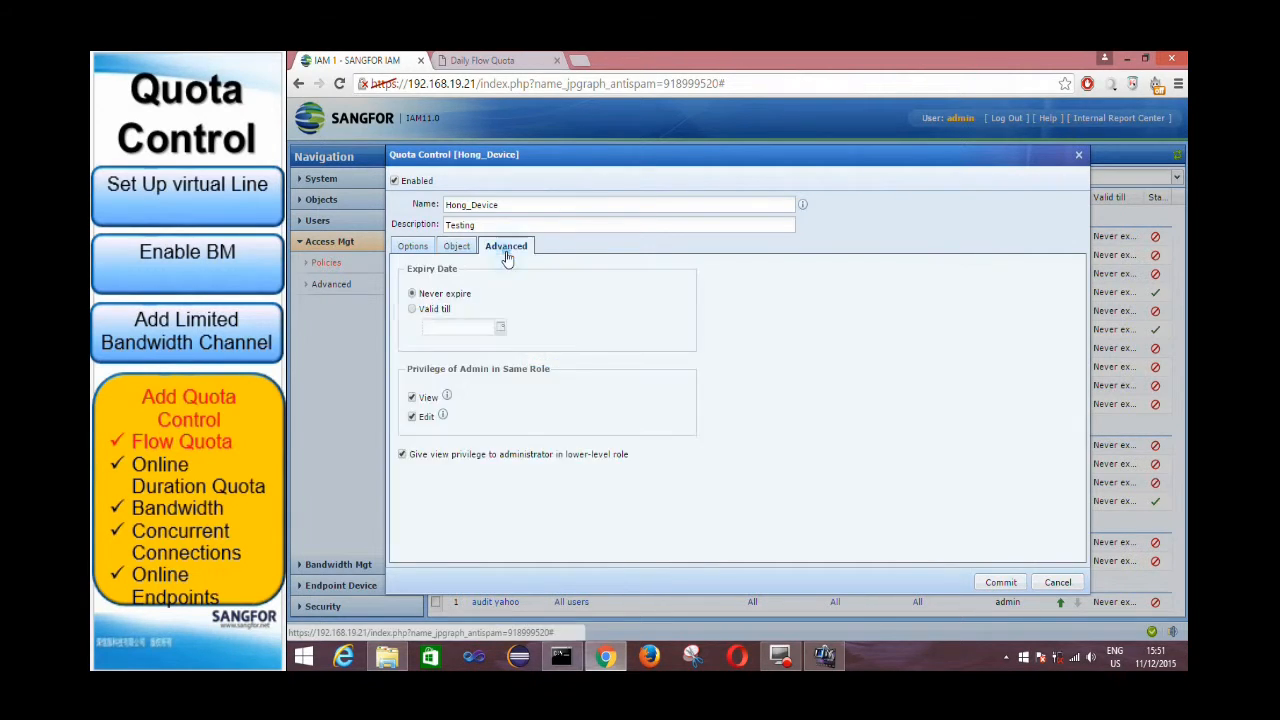
- Commit the quota control policy after checking its daily flow quota and limited channel settings
click(999, 582)
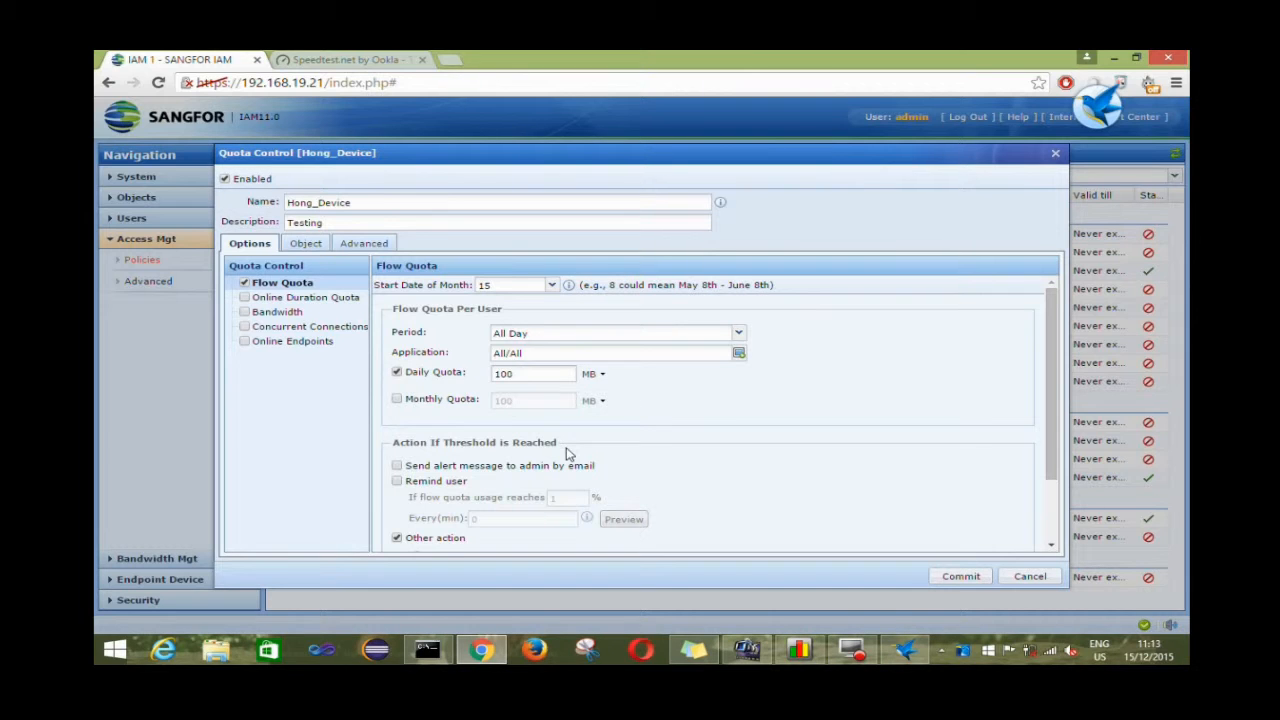
scroll(570, 446, down, 2)
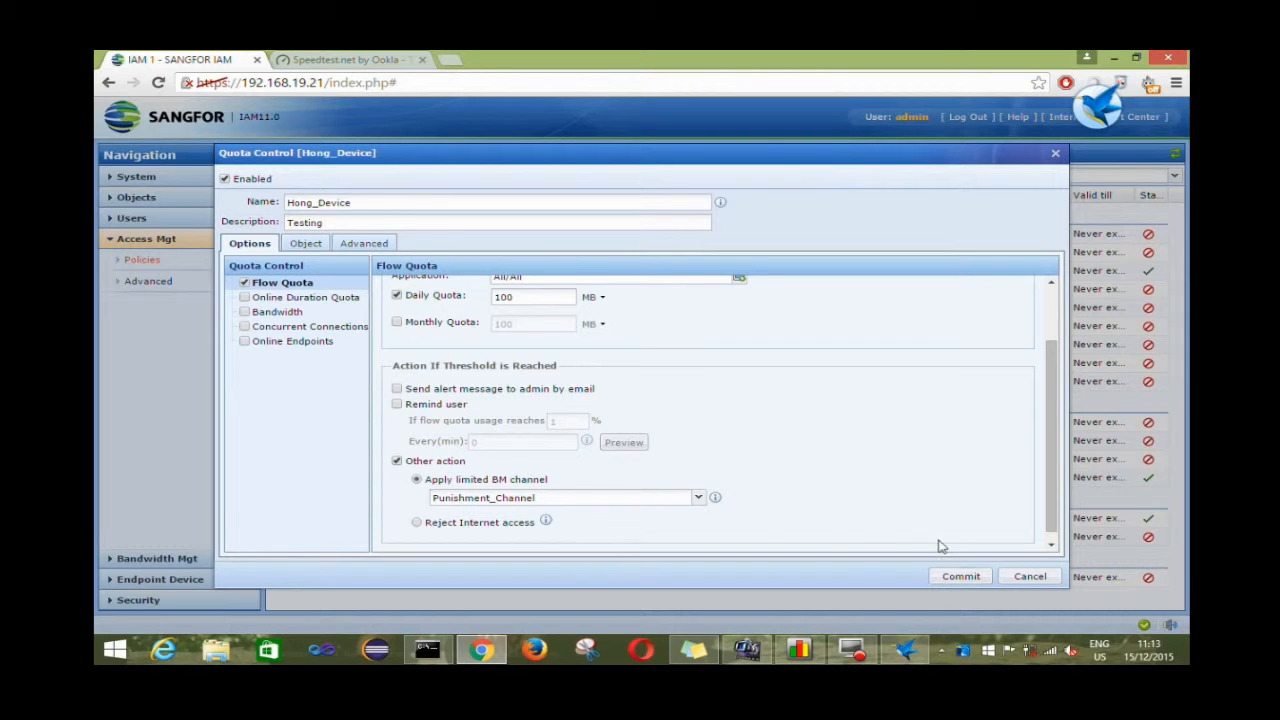
click(958, 576)
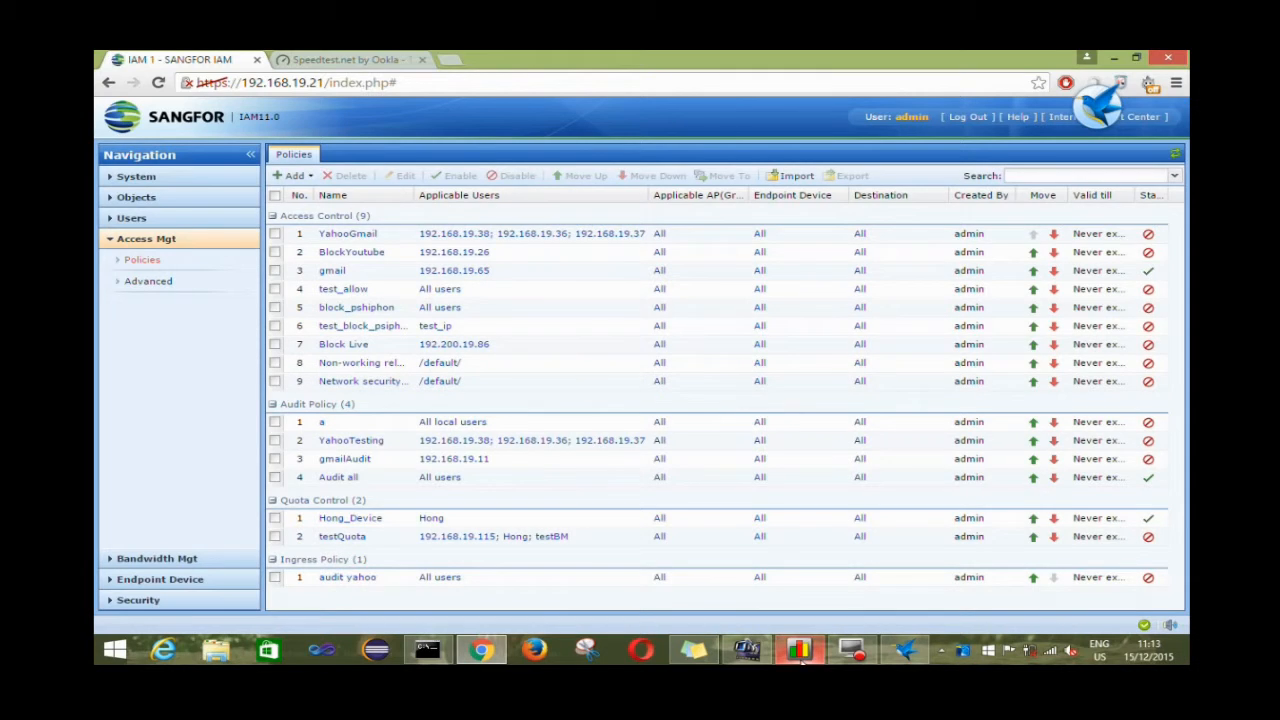
- Check the traffic usage report and resume the paused debian-live ISO download in the Xunlei download manager
click(801, 651)
click(911, 655)
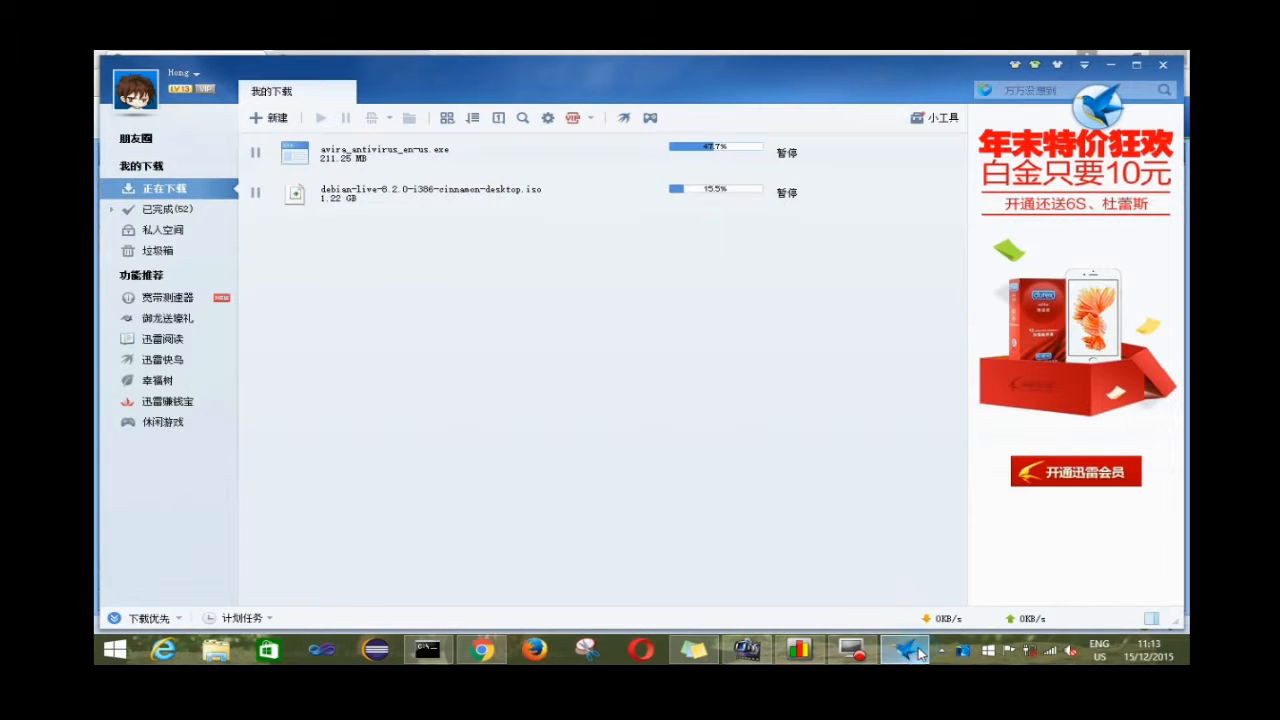
click(804, 653)
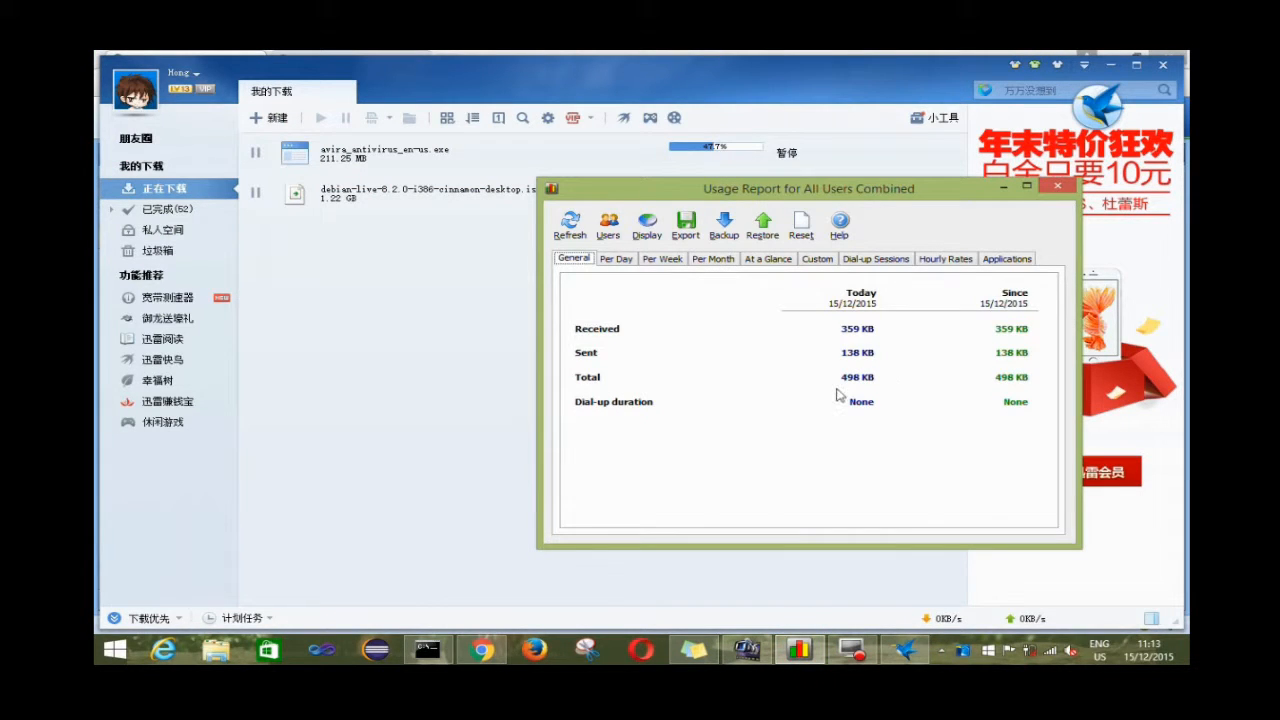
click(350, 193)
click(320, 120)
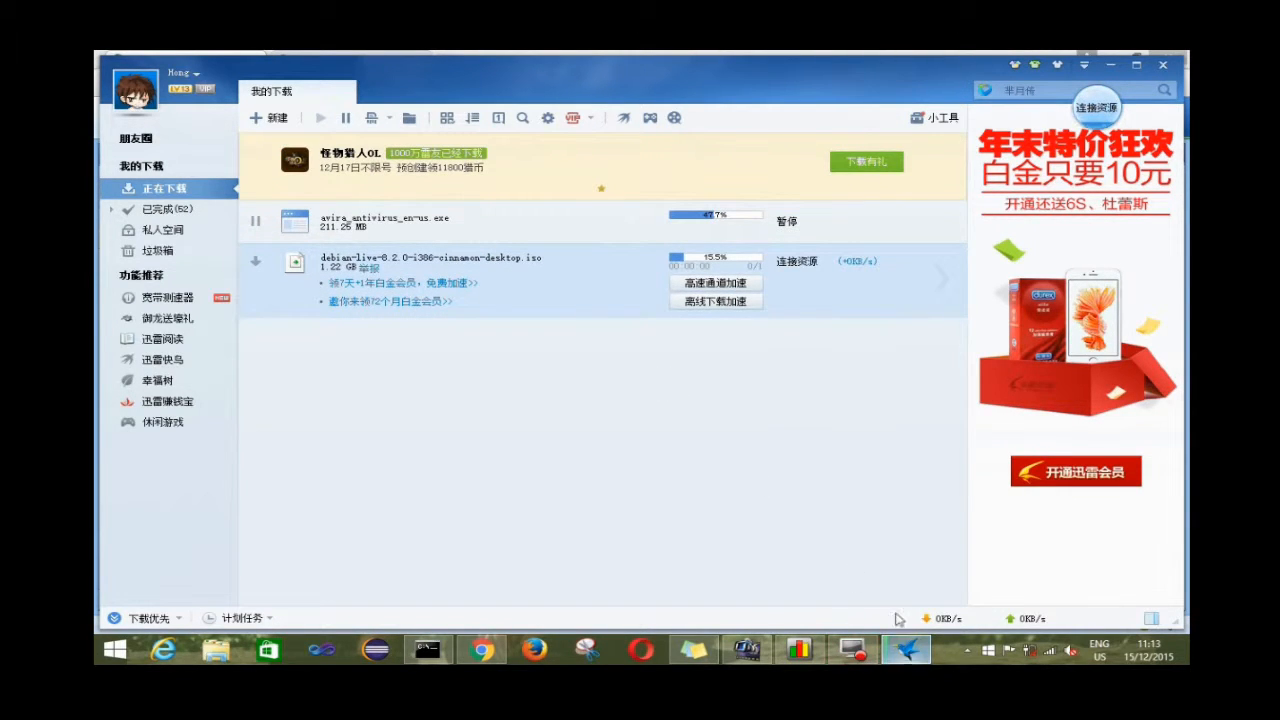
- Check the traffic in the usage report and run a speed test on Speedtest.net in the browser
click(800, 651)
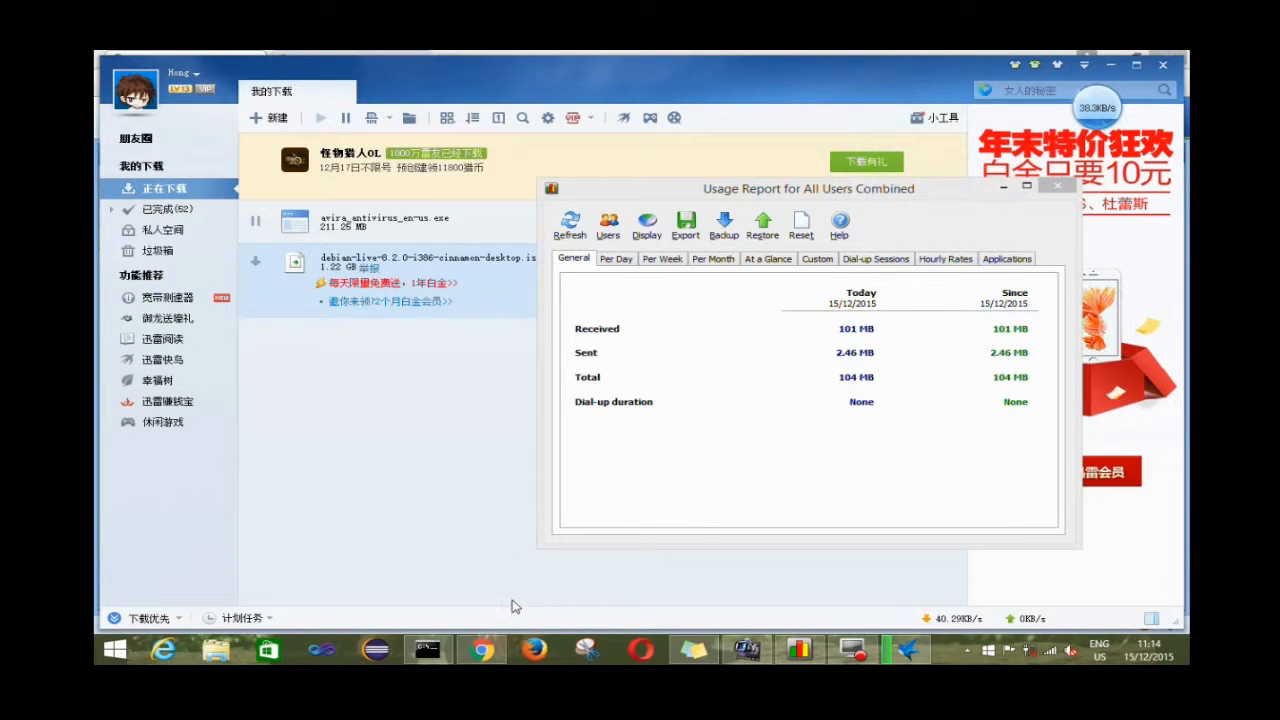
click(482, 650)
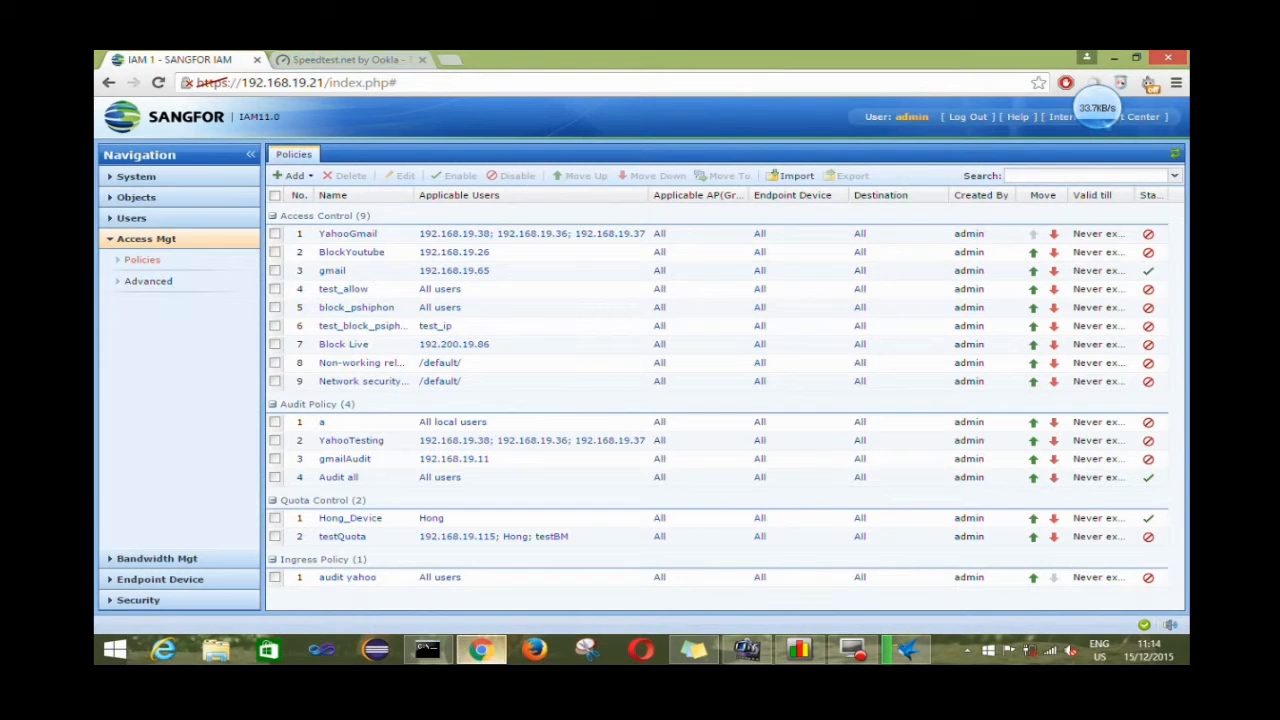
click(350, 59)
click(536, 281)
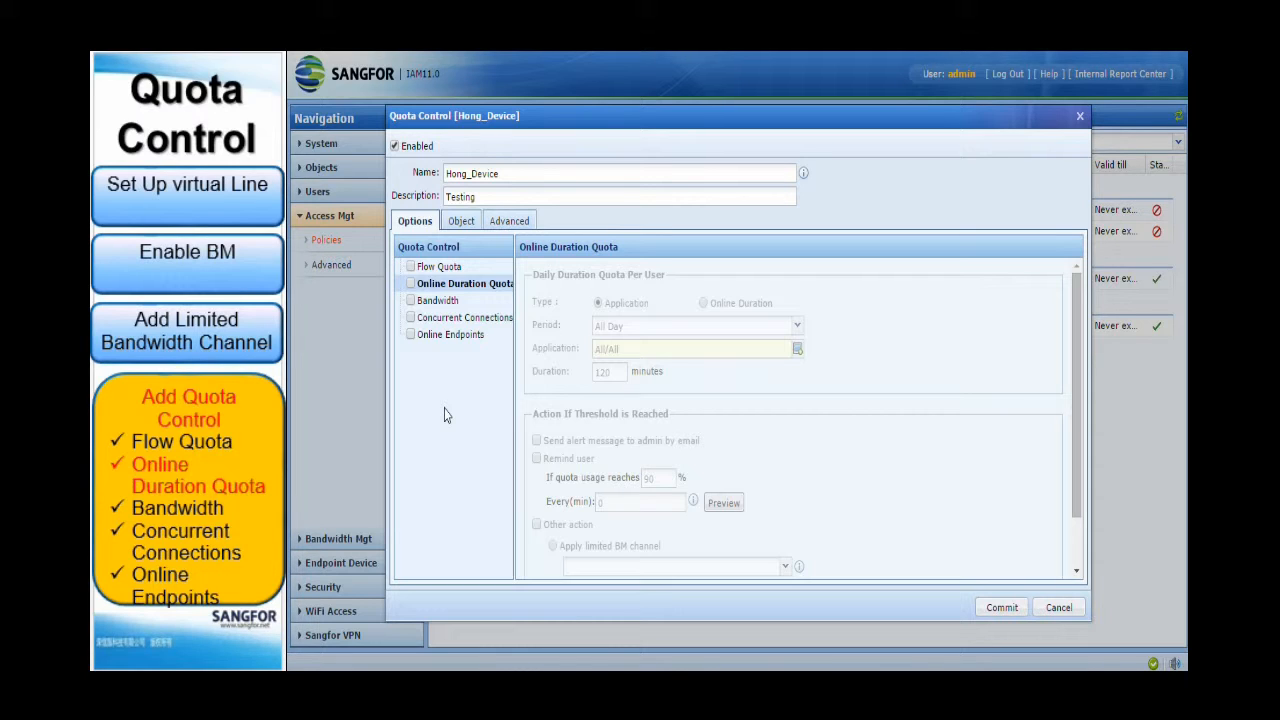
- Enable the online duration quota in the policy with Application as its type
click(410, 285)
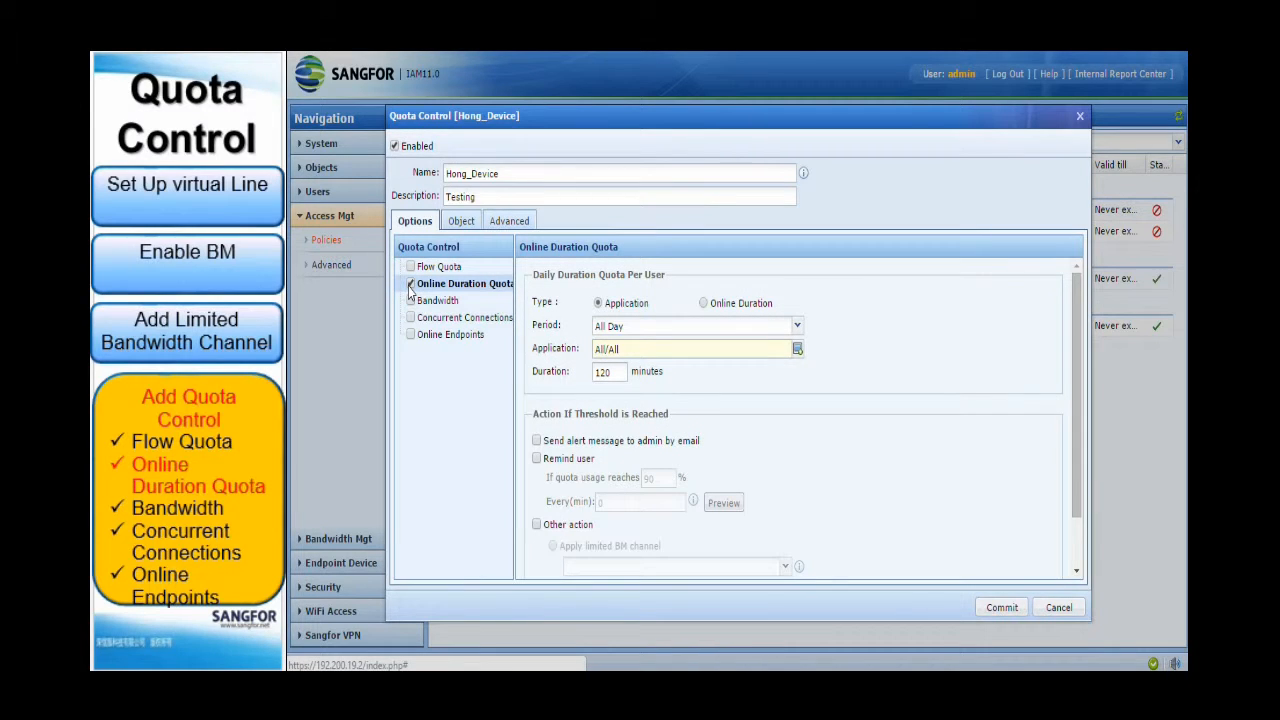
click(703, 303)
click(597, 304)
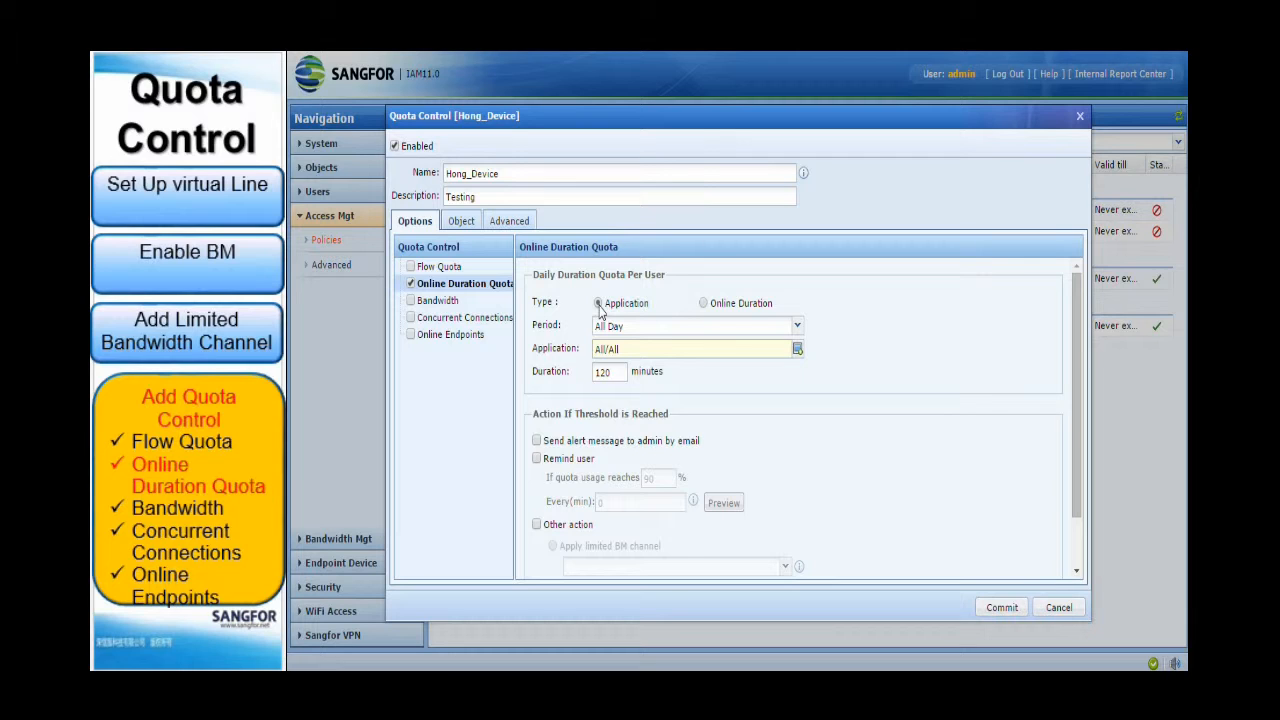
- Clear the application selection of the online duration quota and search the applications for youtube
click(798, 352)
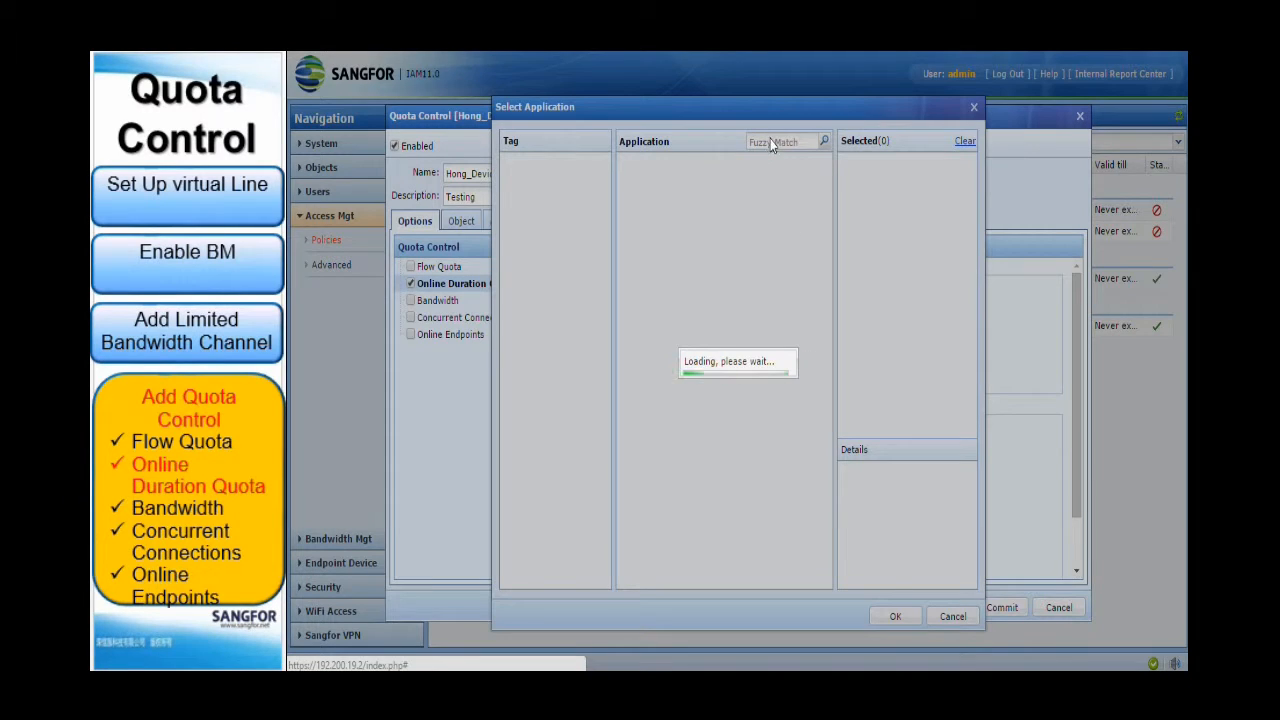
click(771, 143)
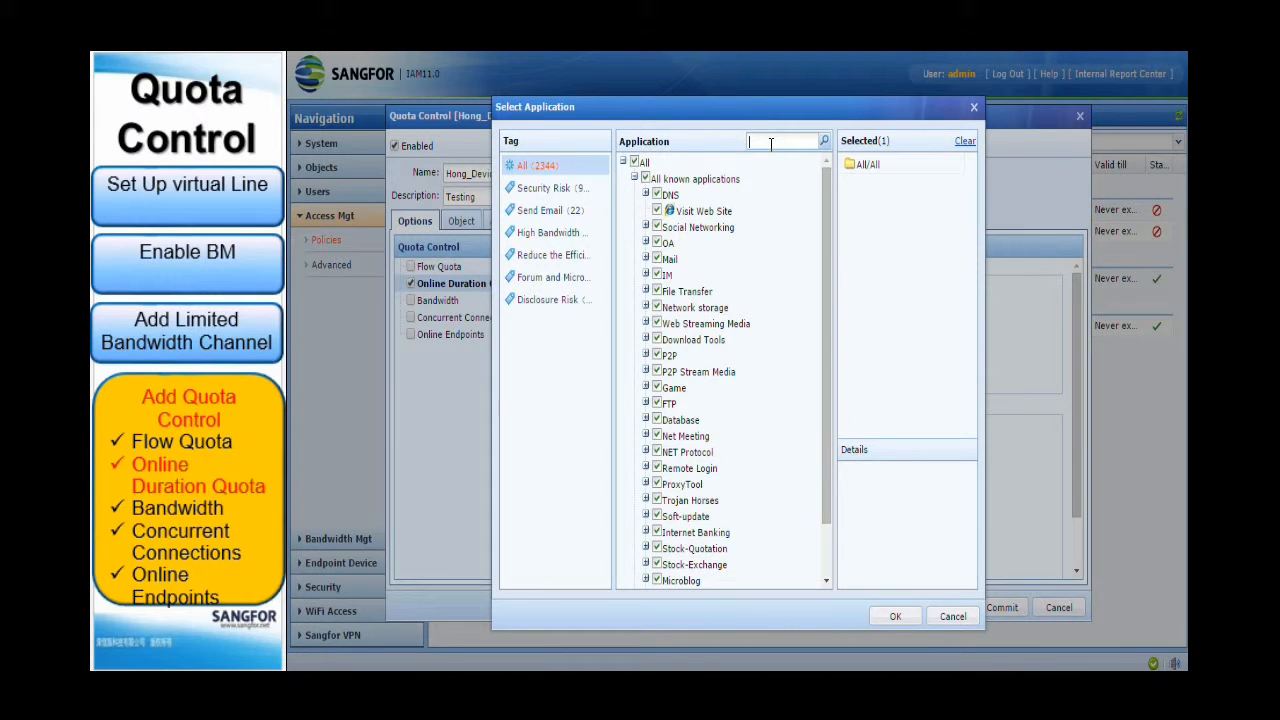
text(you)
click(965, 143)
click(803, 143)
text(youtube)
key(Return)
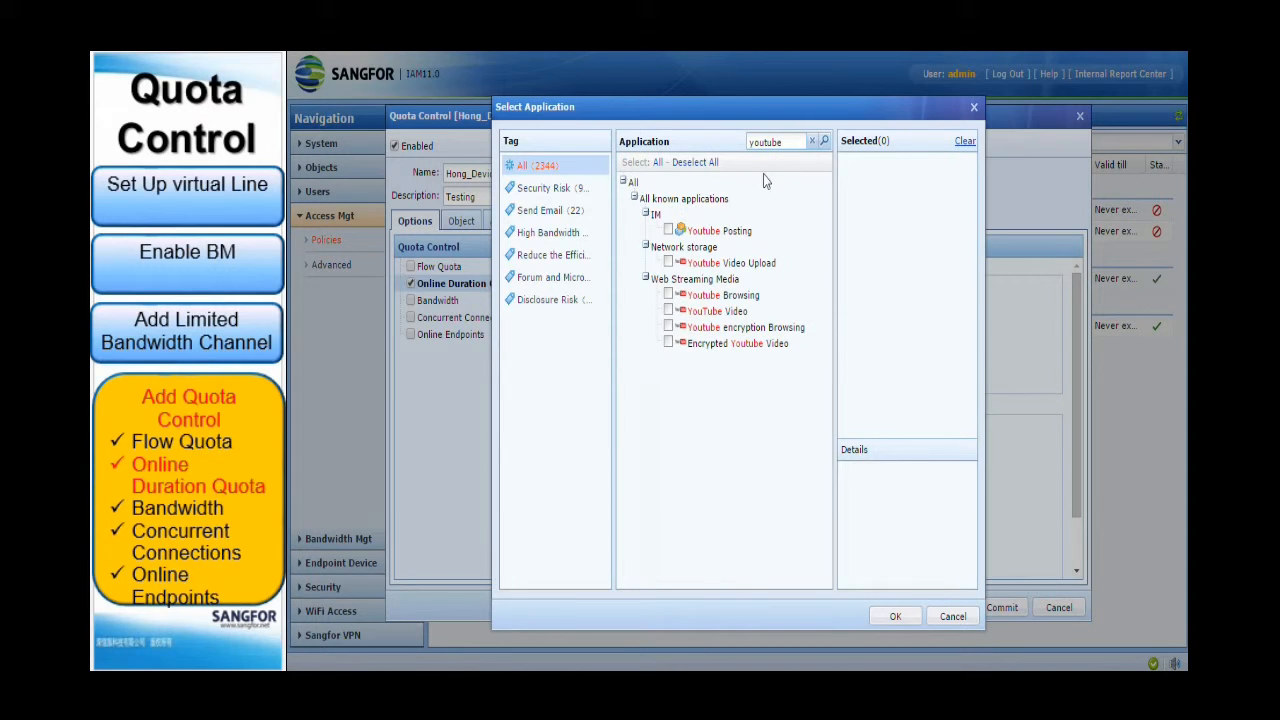
- Apply the online duration quota to all the listed YouTube applications and set its duration to 60 minutes
click(668, 231)
click(668, 263)
click(668, 295)
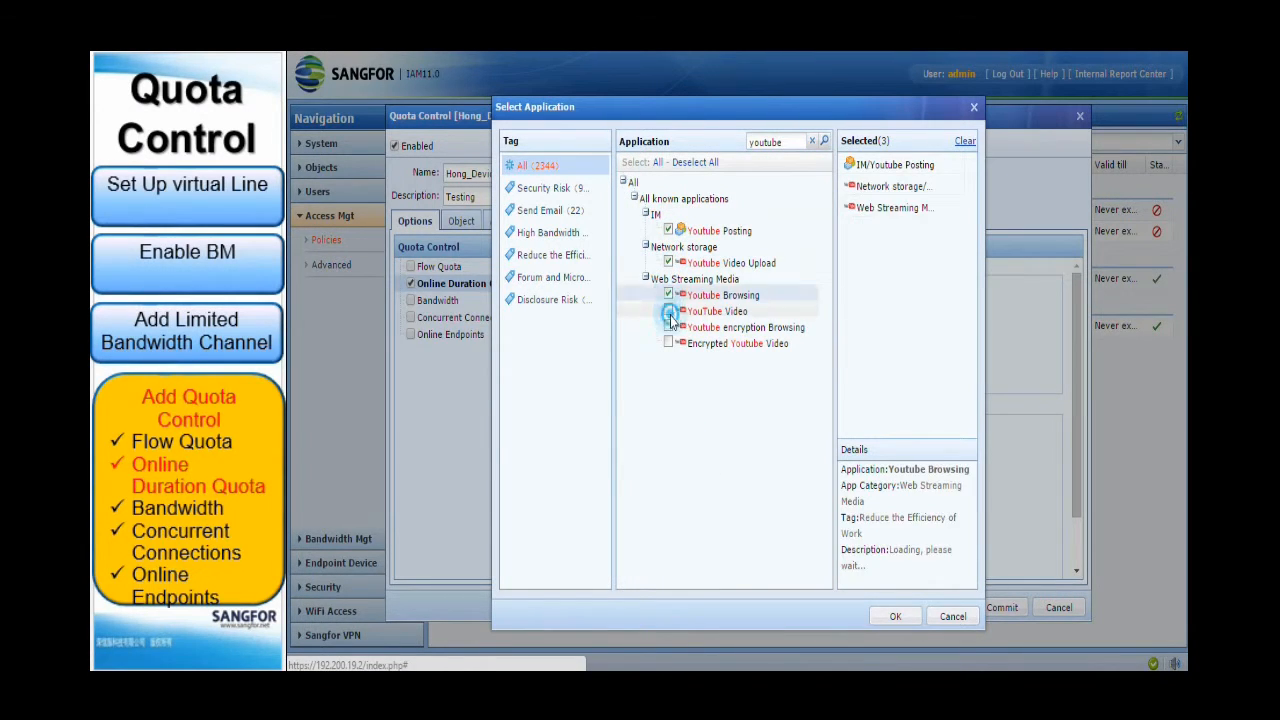
click(668, 311)
click(669, 327)
click(668, 343)
click(897, 614)
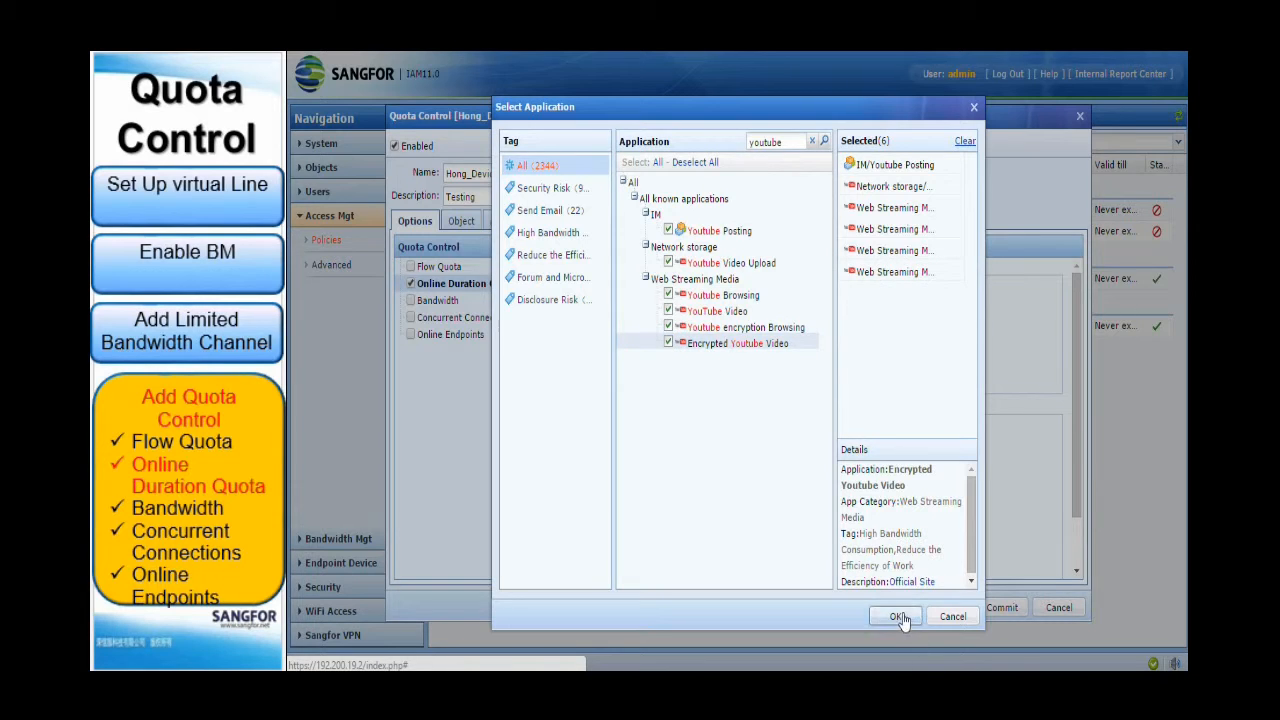
drag(615, 372, 578, 372)
text(60)
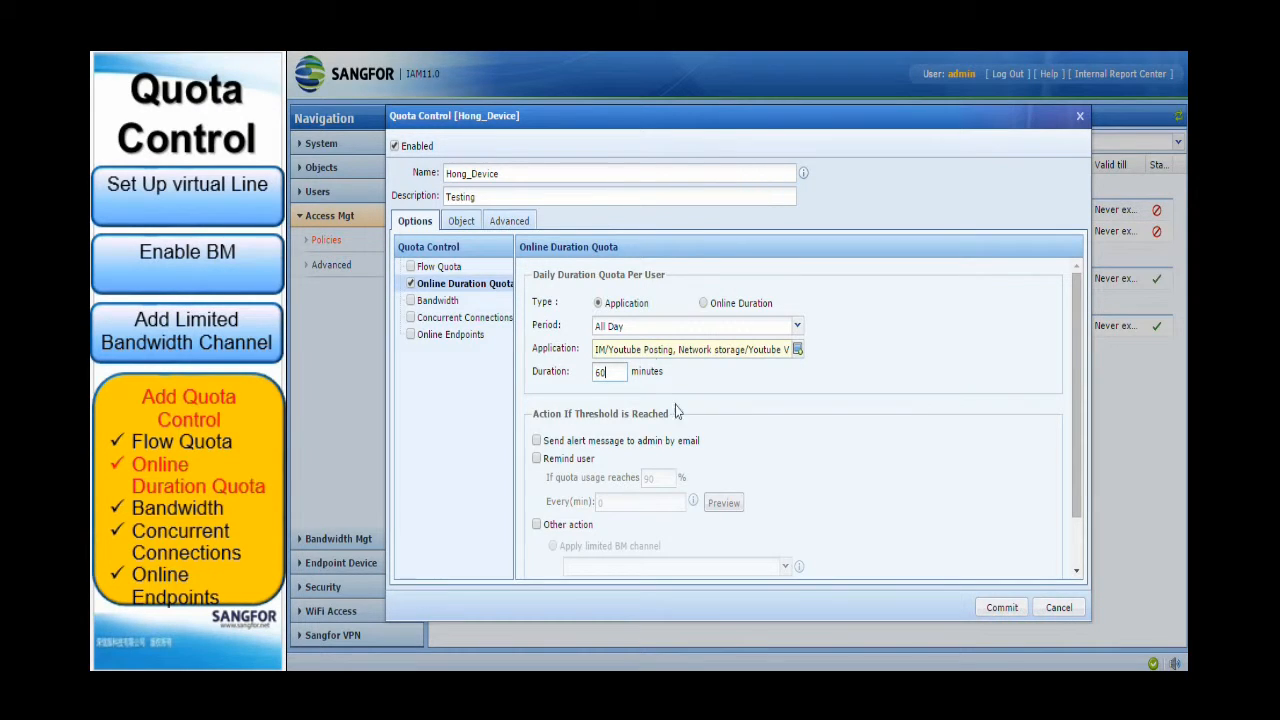
- Remind the user at 90% usage and apply the limited channel Punishment_Channel at the duration quota's threshold, with the admin email alert off
click(537, 441)
click(537, 458)
click(536, 525)
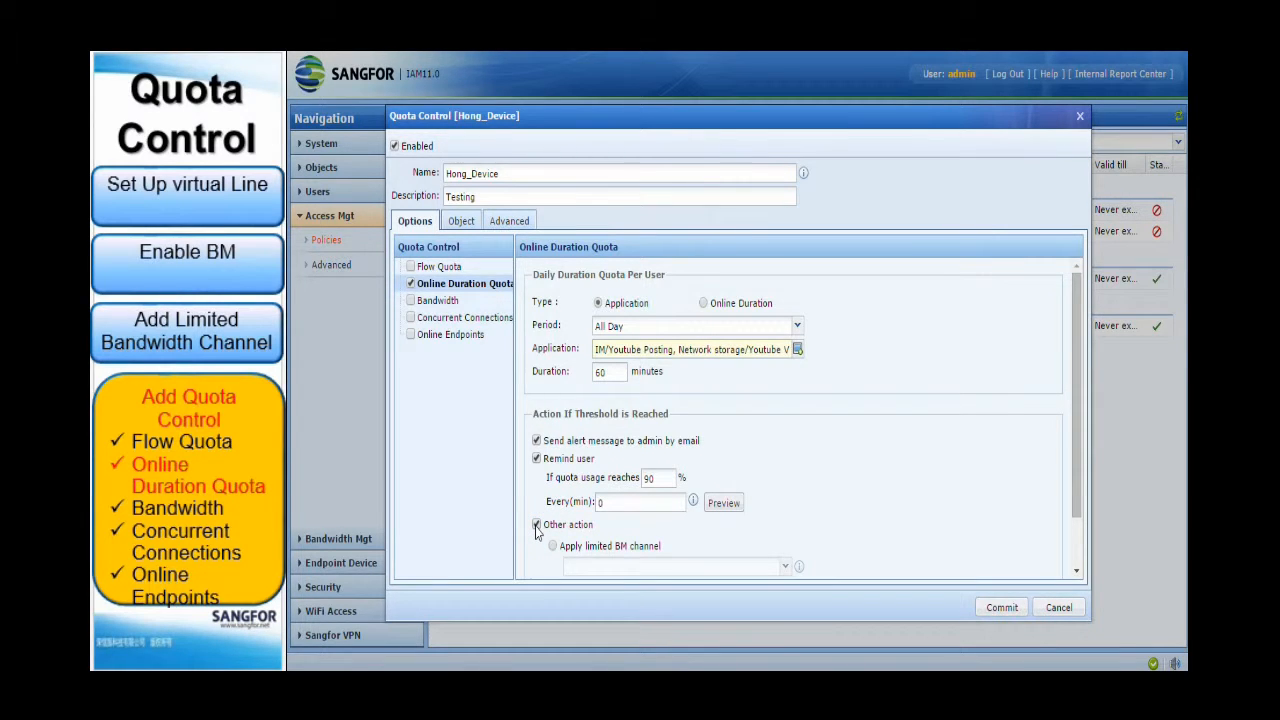
click(554, 547)
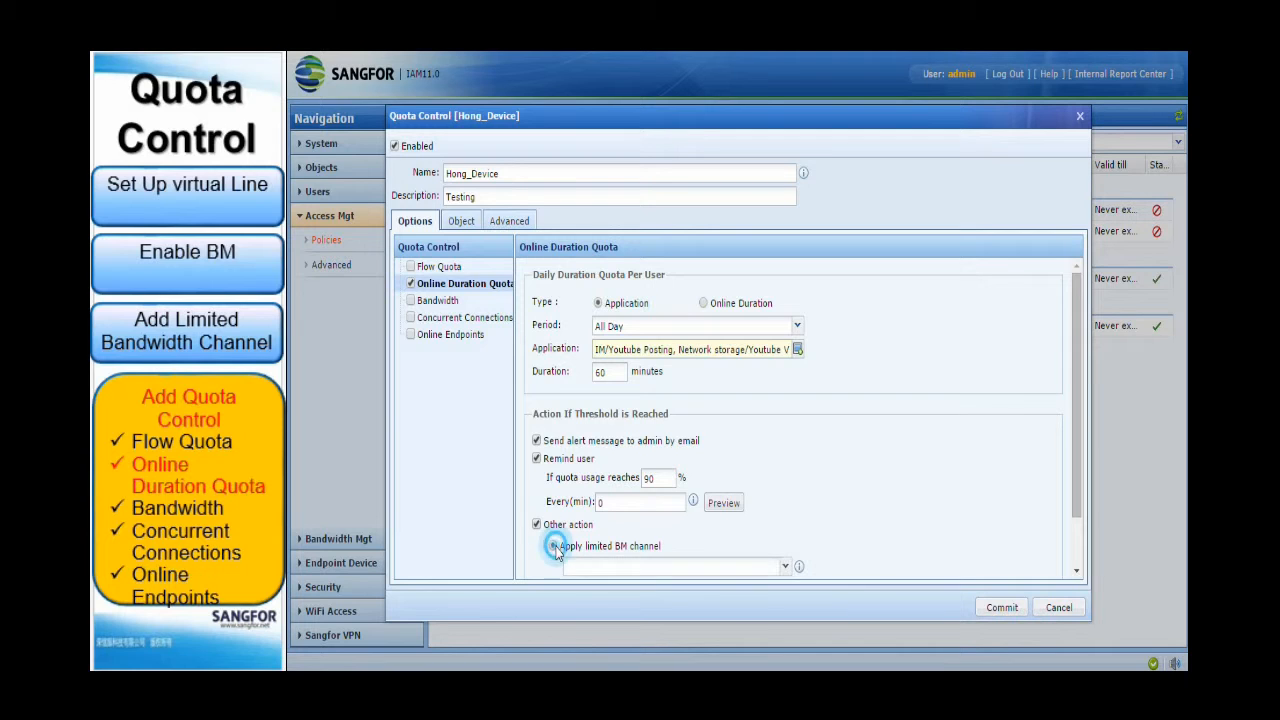
click(784, 566)
click(682, 589)
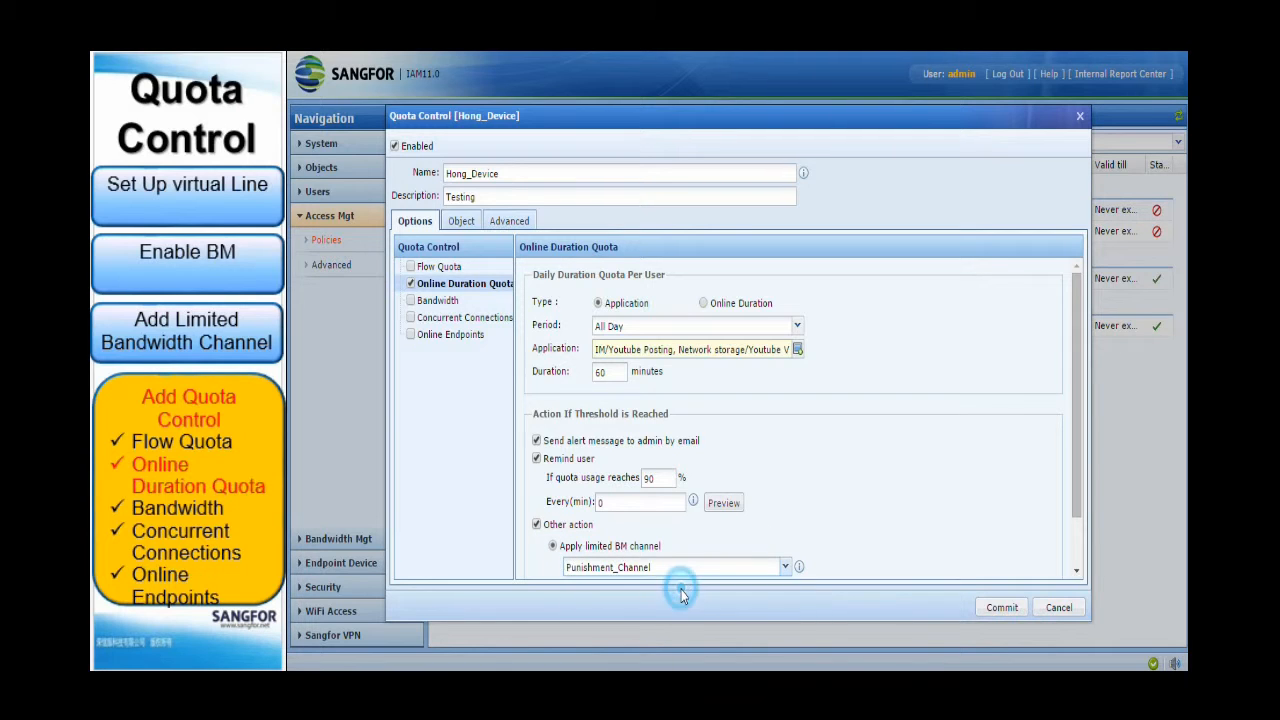
click(537, 441)
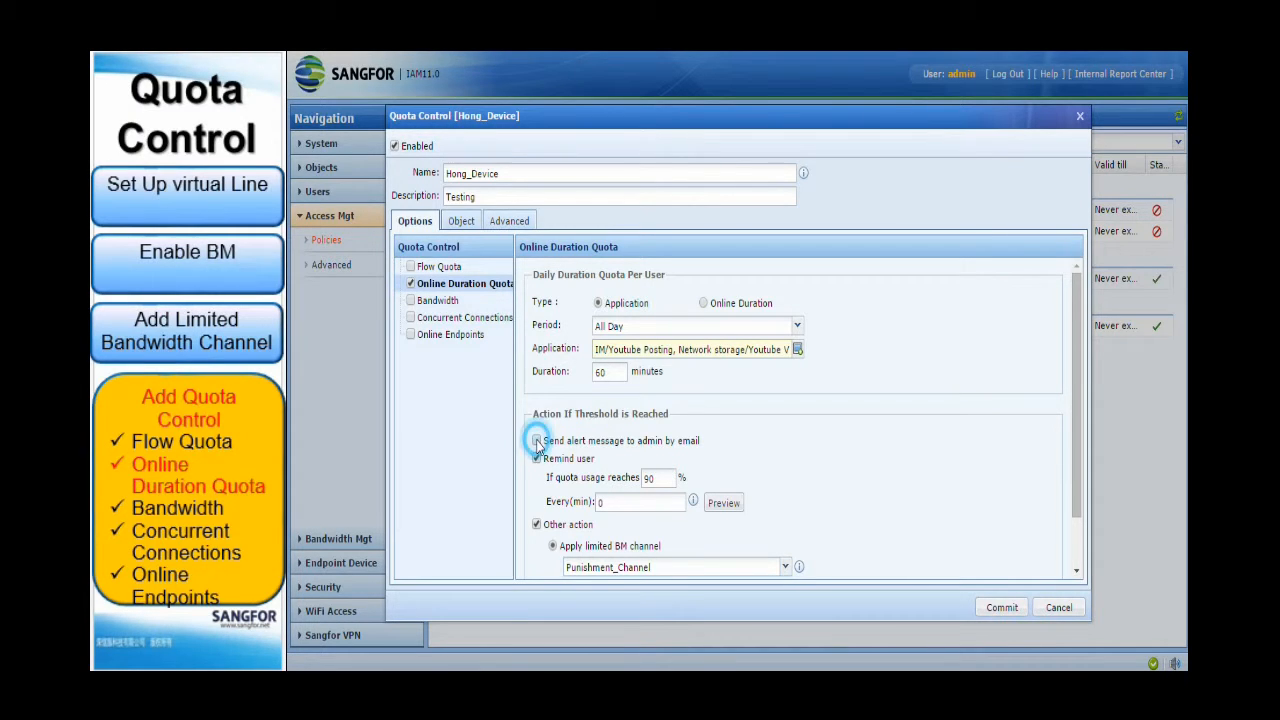
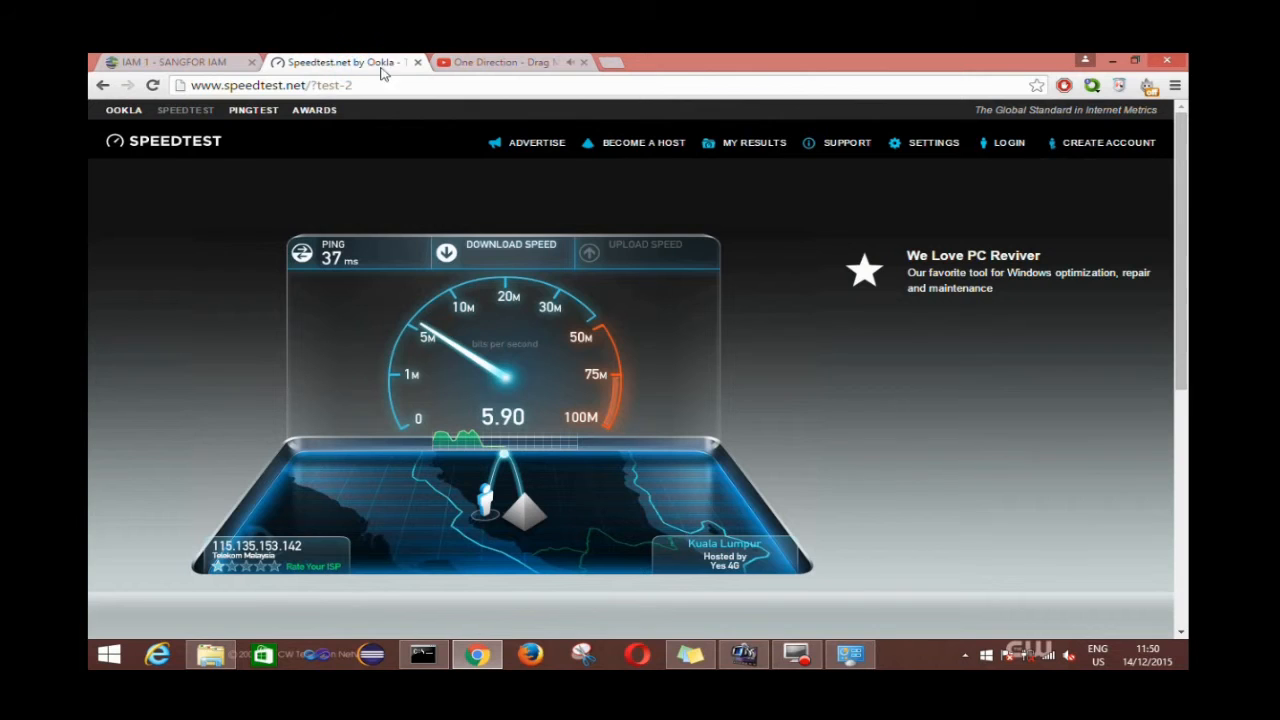
- Reload Speedtest.net in the browser and start a new speed test
click(345, 86)
key(Return)
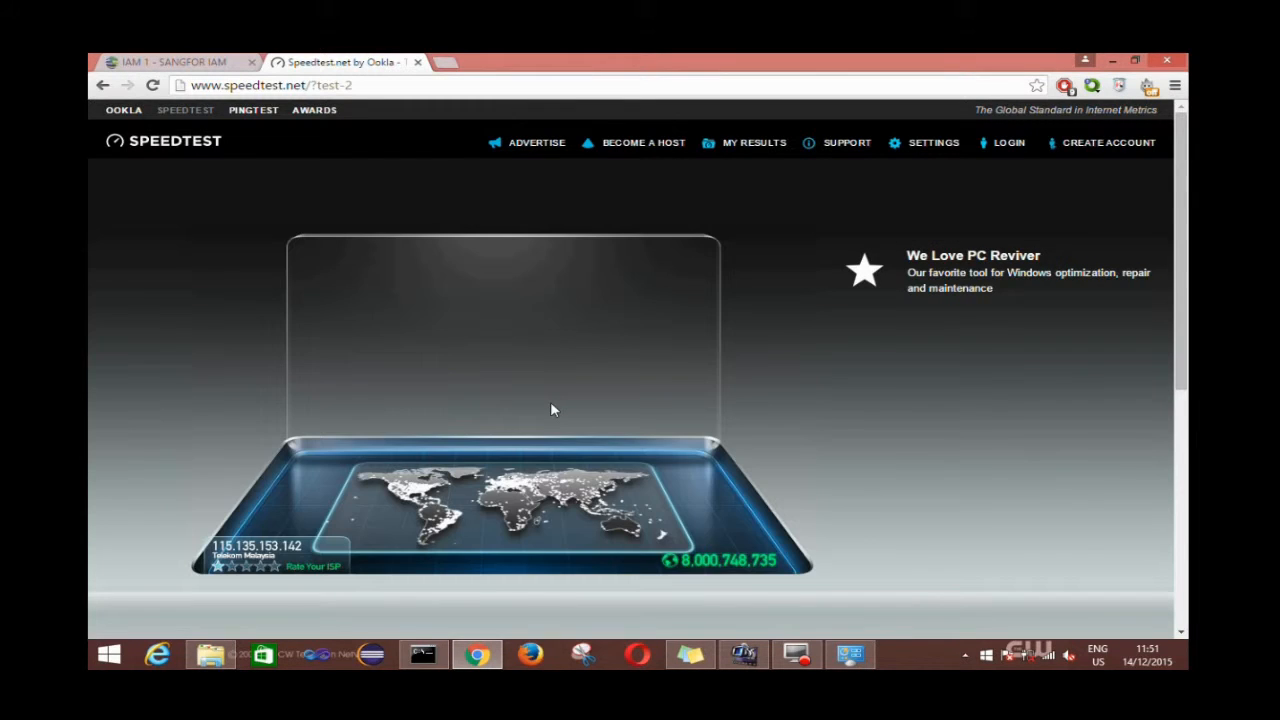
click(496, 268)
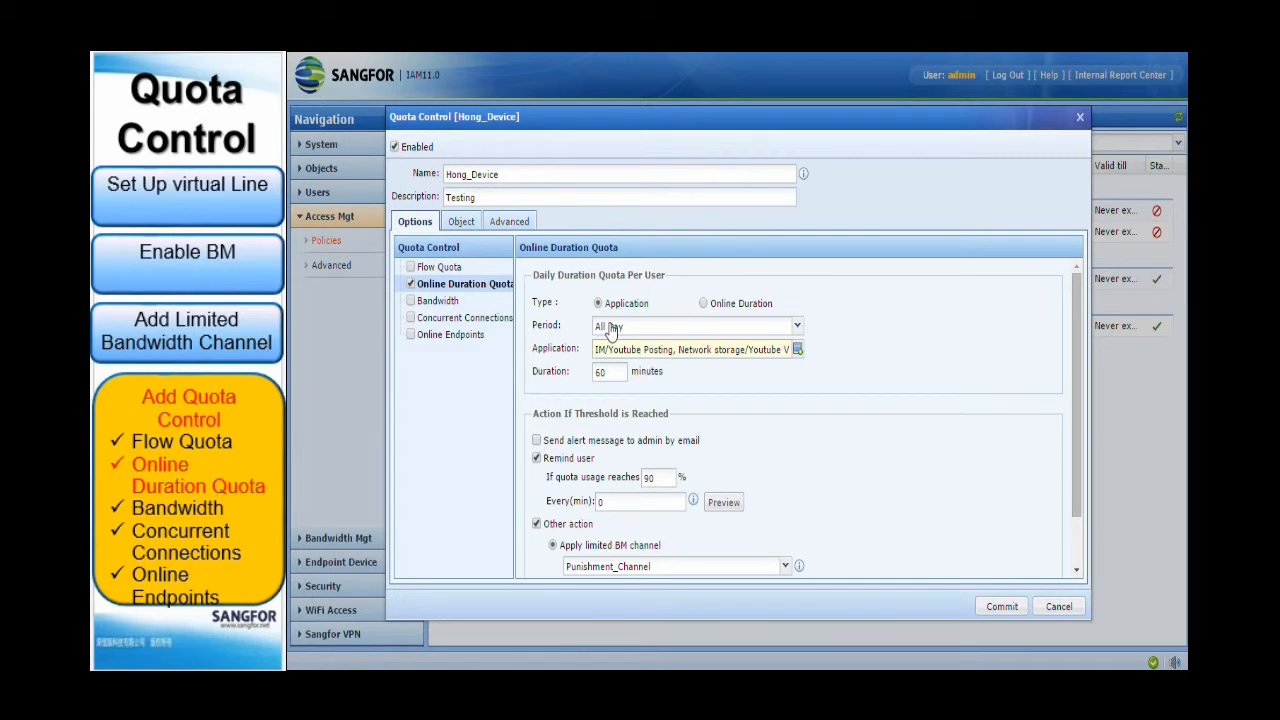
- View the Online Duration type, return to Application, and commit the policy after reviewing its object and advanced settings
click(703, 305)
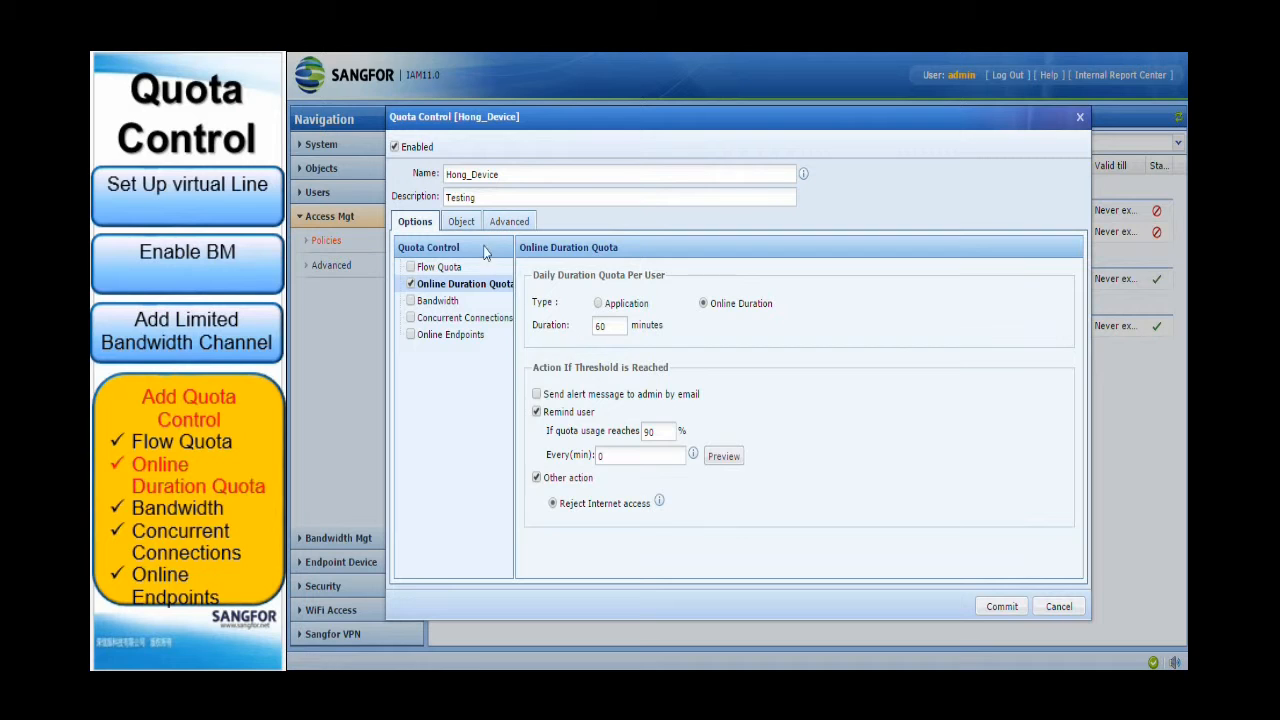
click(597, 303)
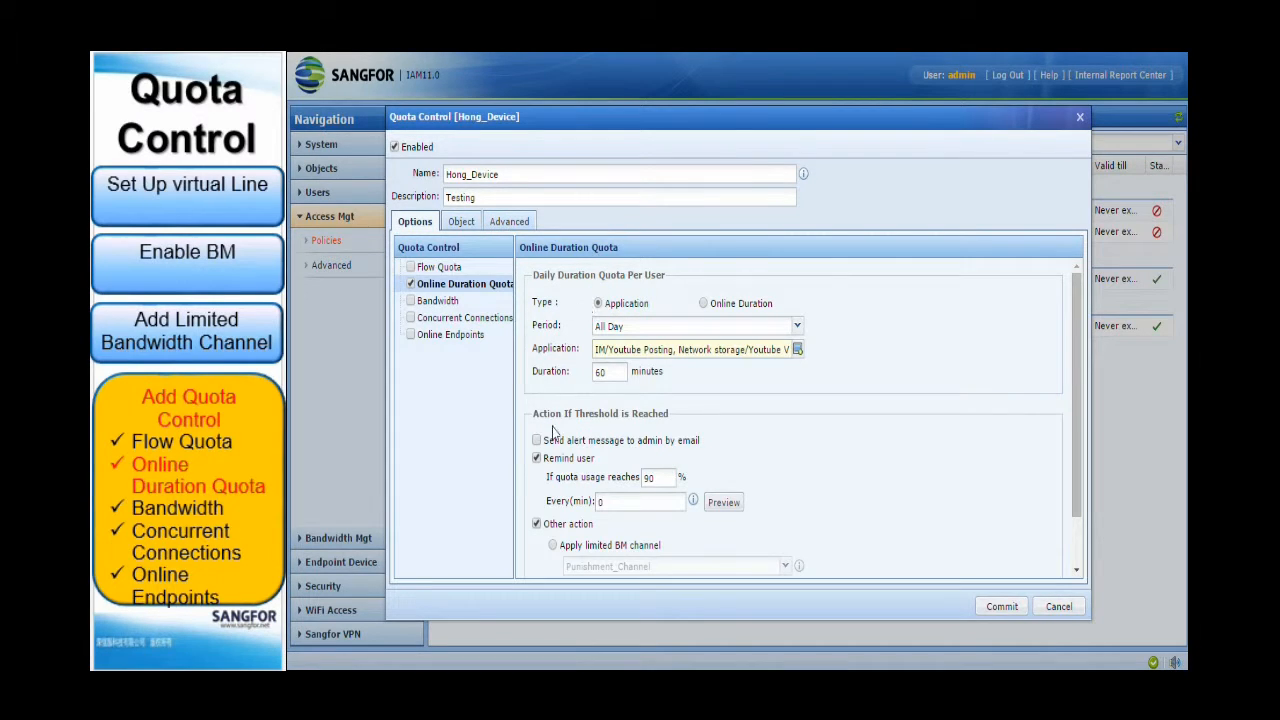
click(461, 222)
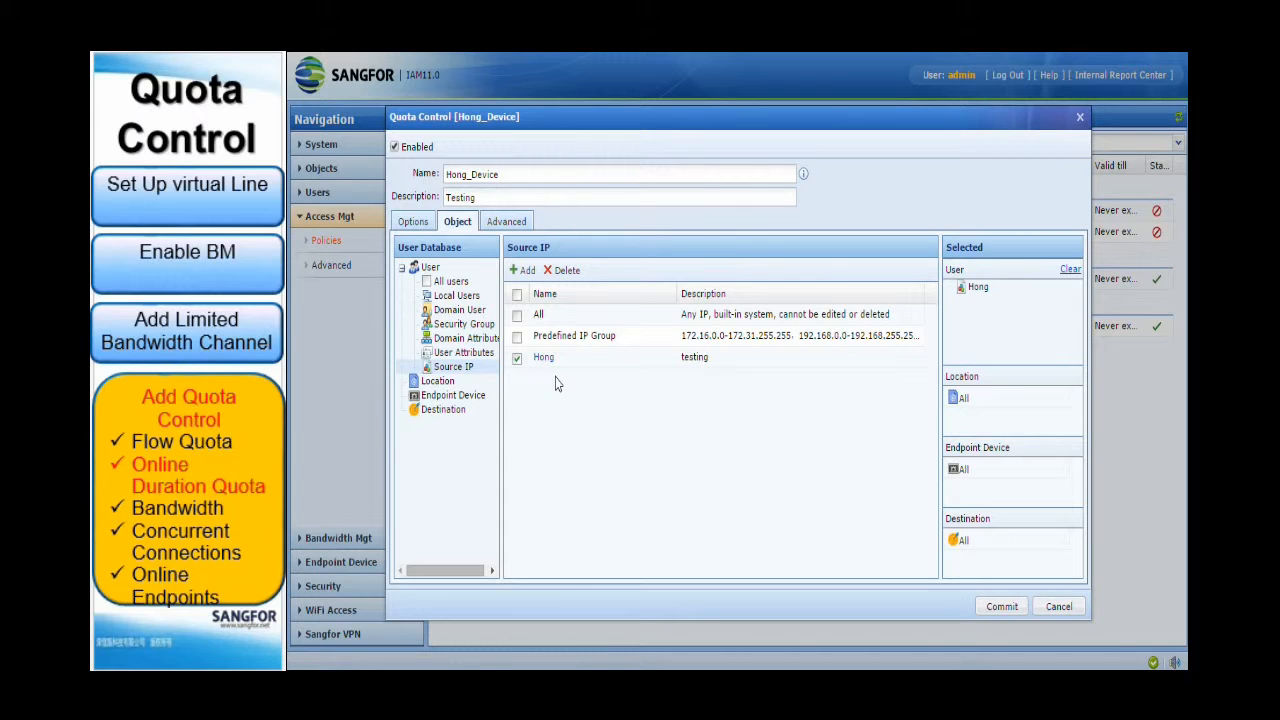
click(510, 223)
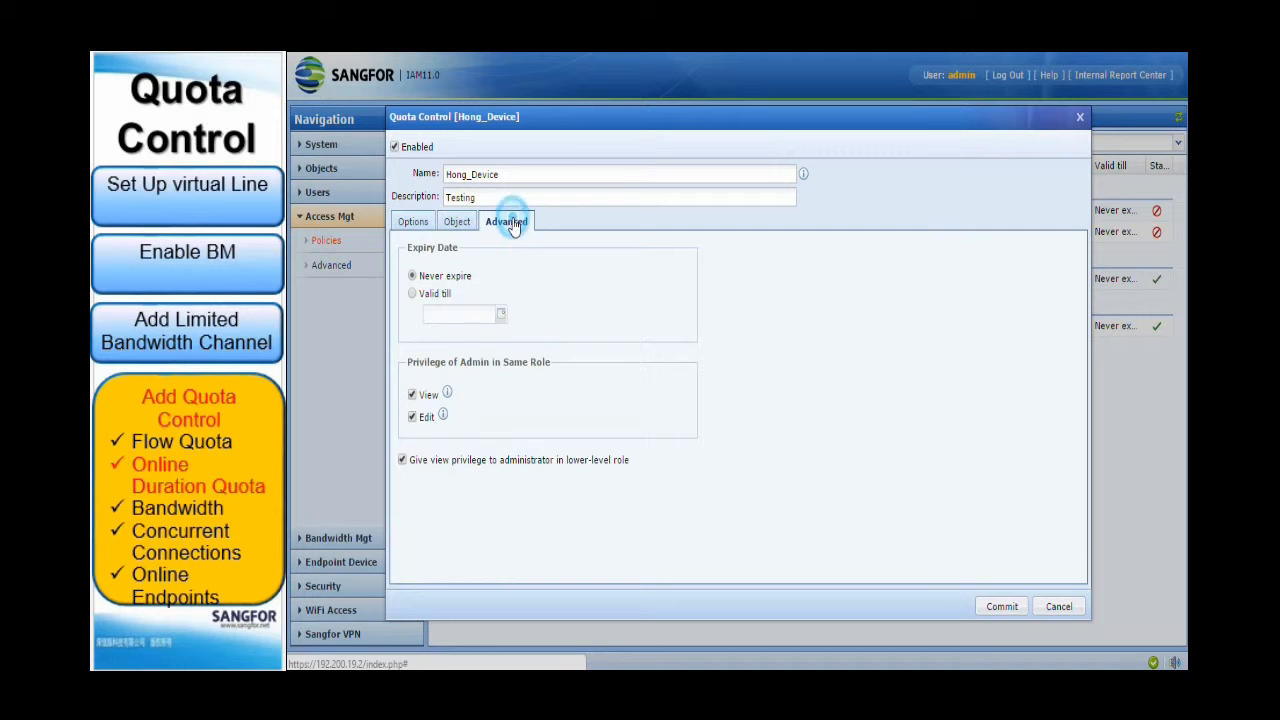
click(407, 227)
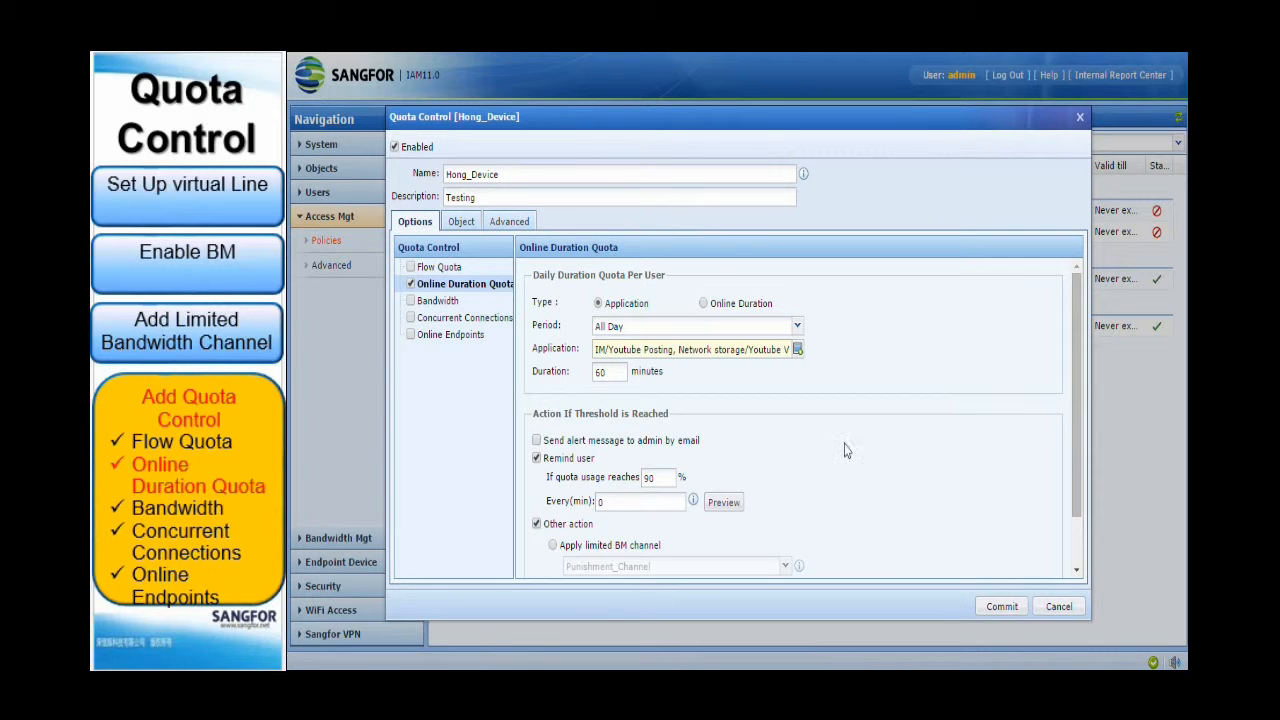
click(1001, 606)
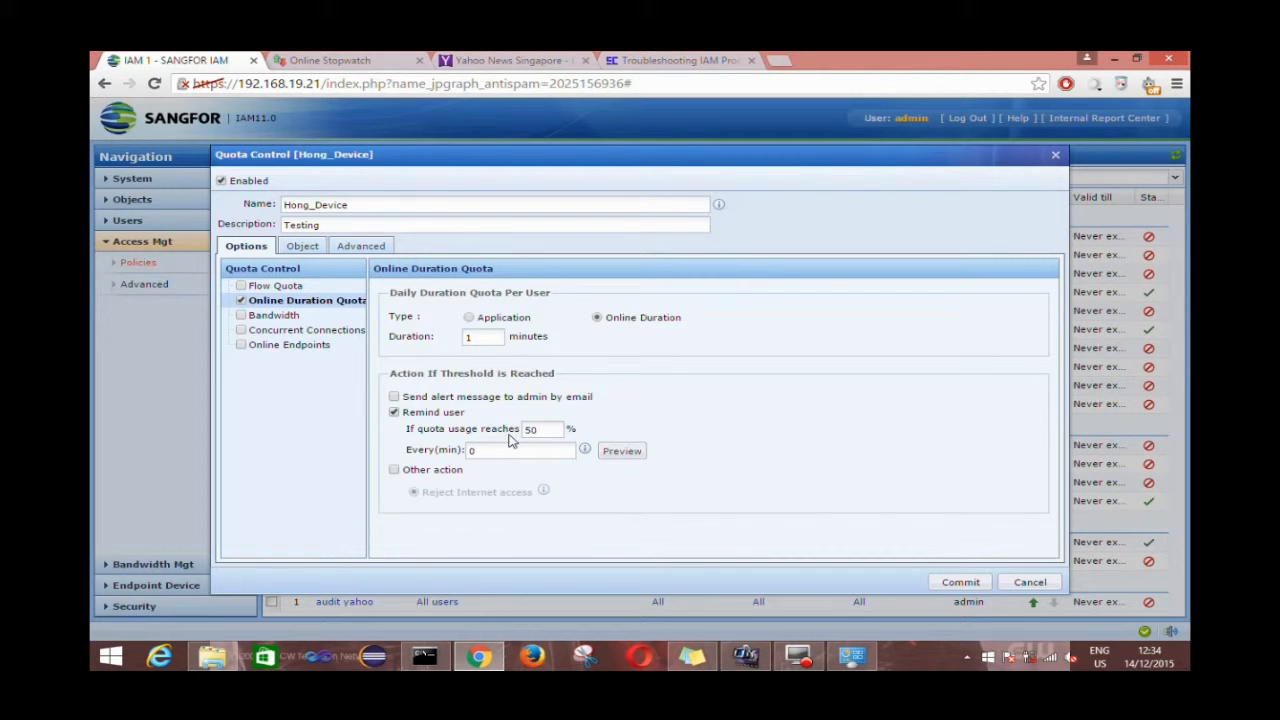
- Commit the policy with the 1-minute online duration quota and check the stopwatch and web pages in the other browser tabs
click(959, 584)
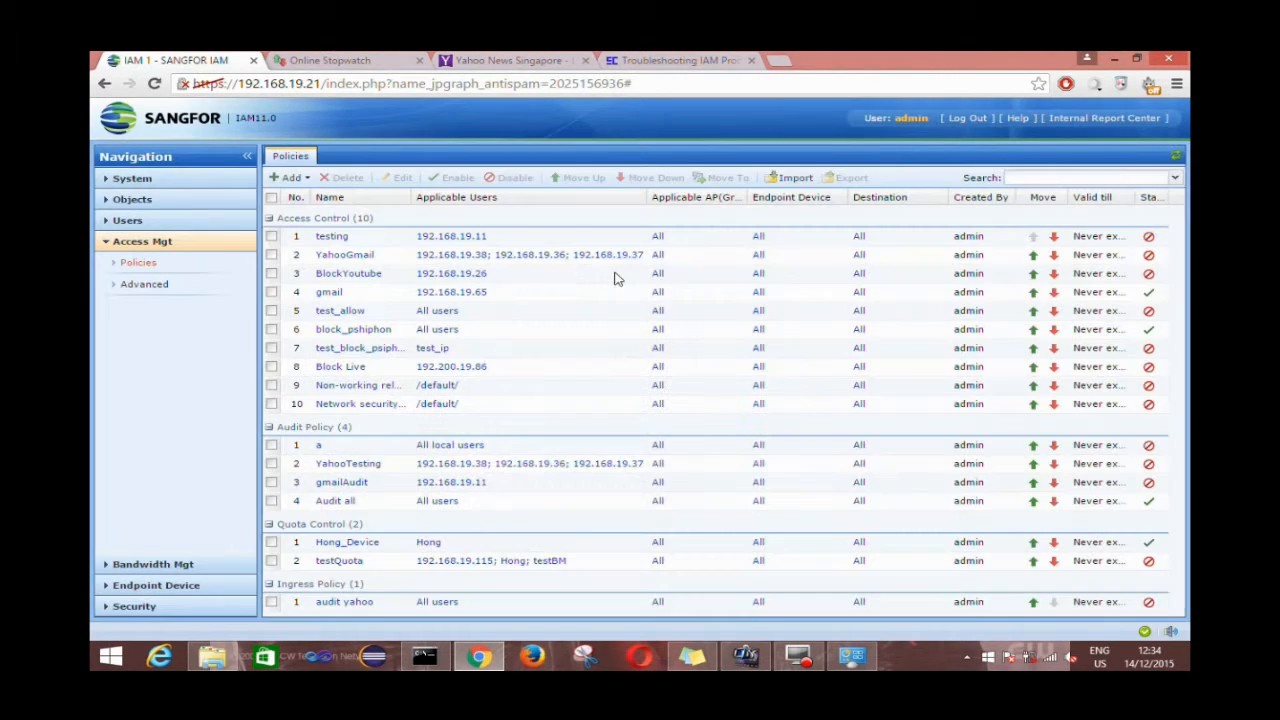
click(385, 60)
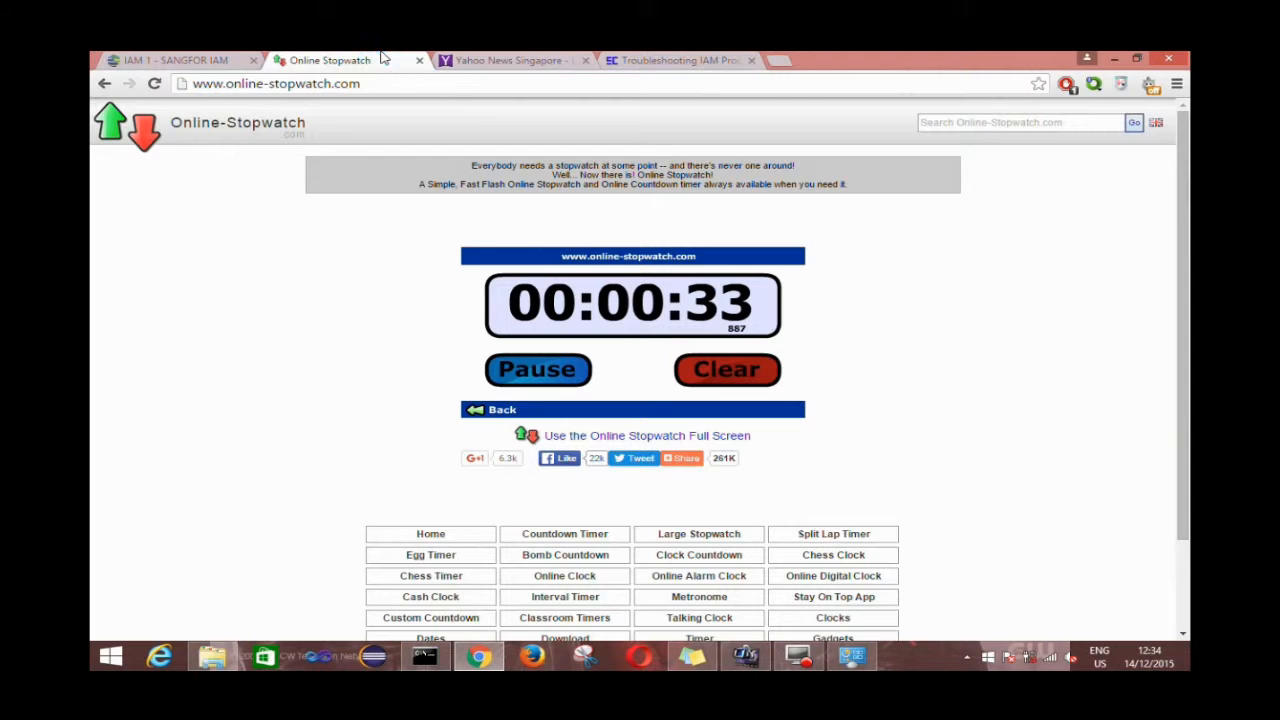
click(510, 60)
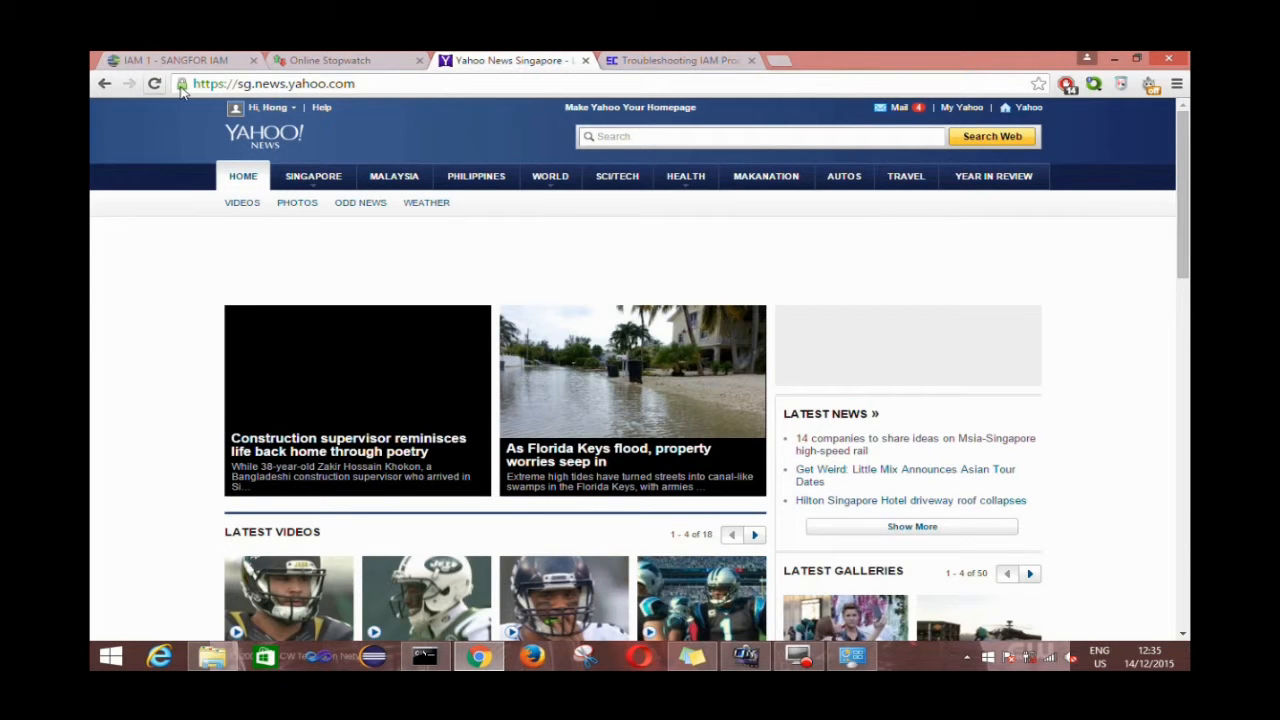
click(393, 60)
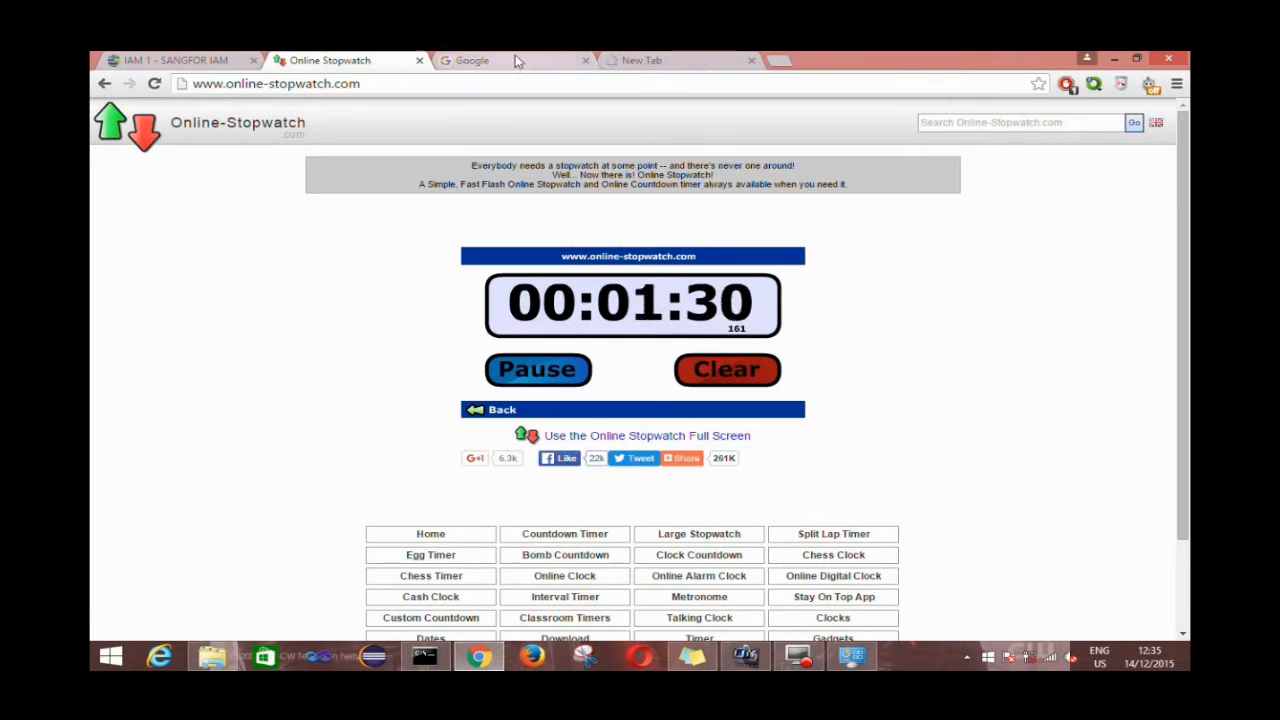
click(470, 60)
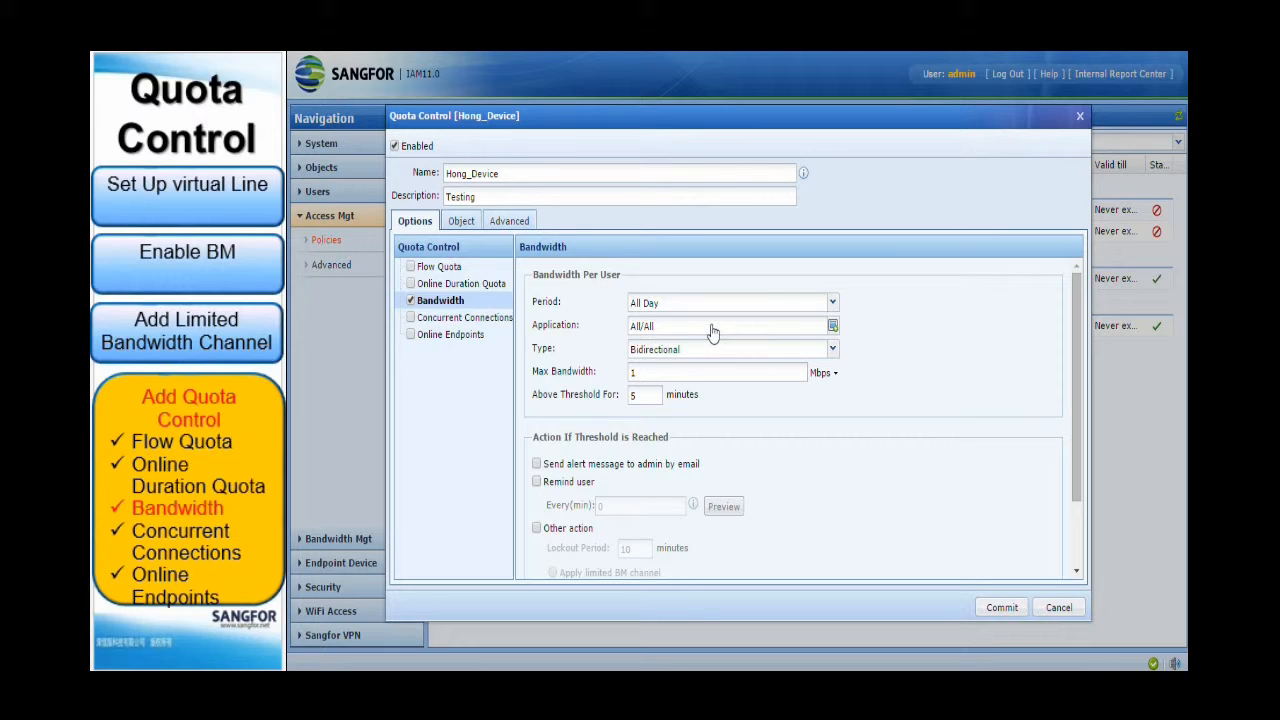
- View the bandwidth quota's type options and try the admin email alert and user reminder as its threshold actions
click(832, 350)
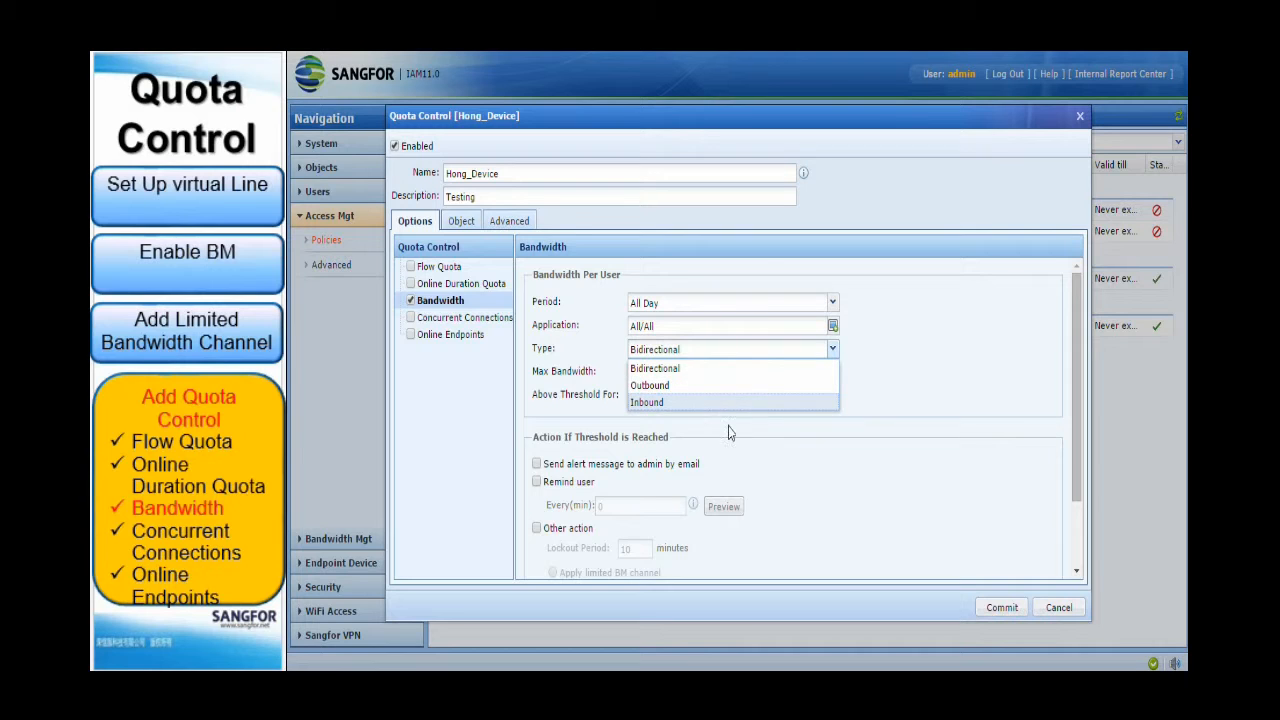
click(936, 352)
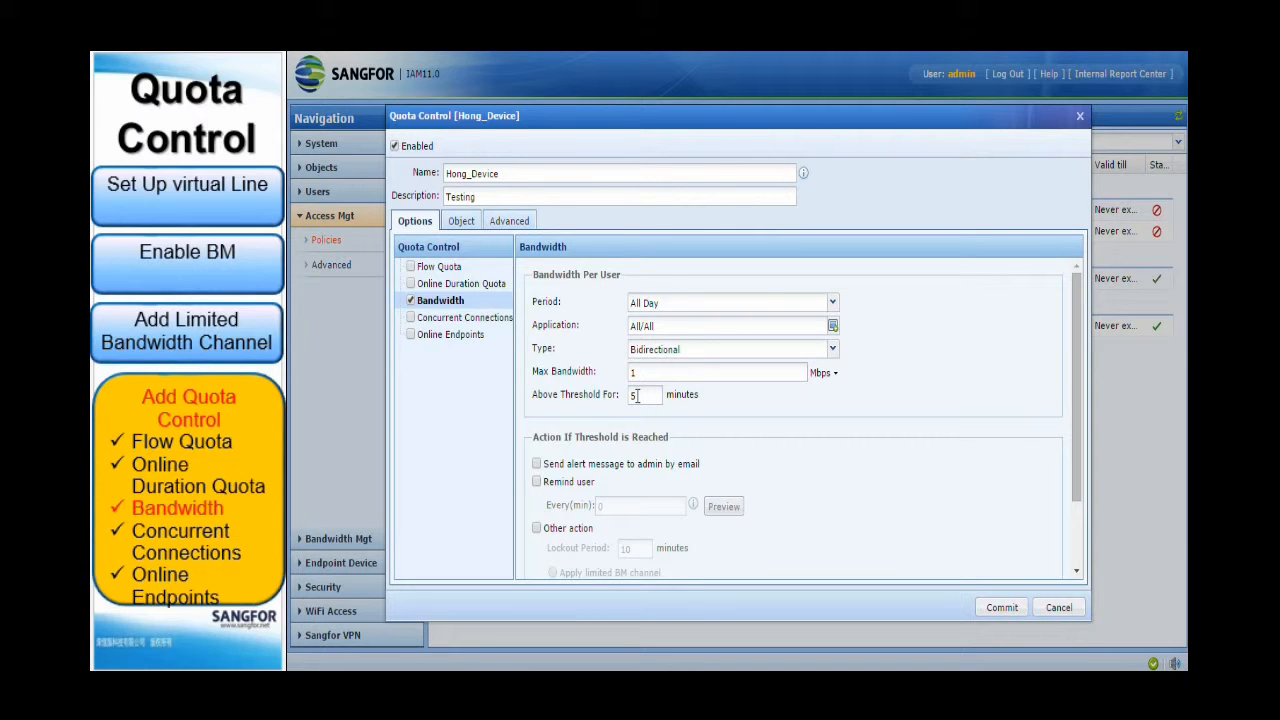
scroll(720, 416, down, 2)
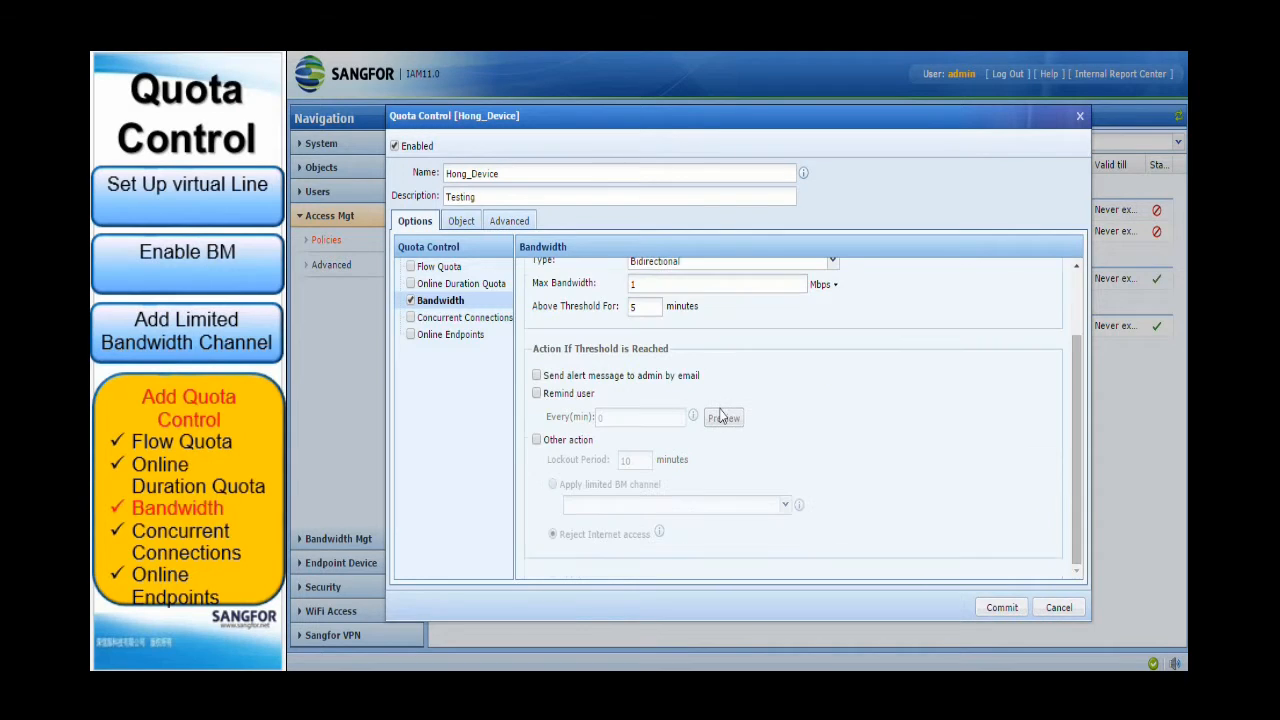
click(536, 375)
click(536, 393)
click(536, 374)
click(536, 373)
click(536, 375)
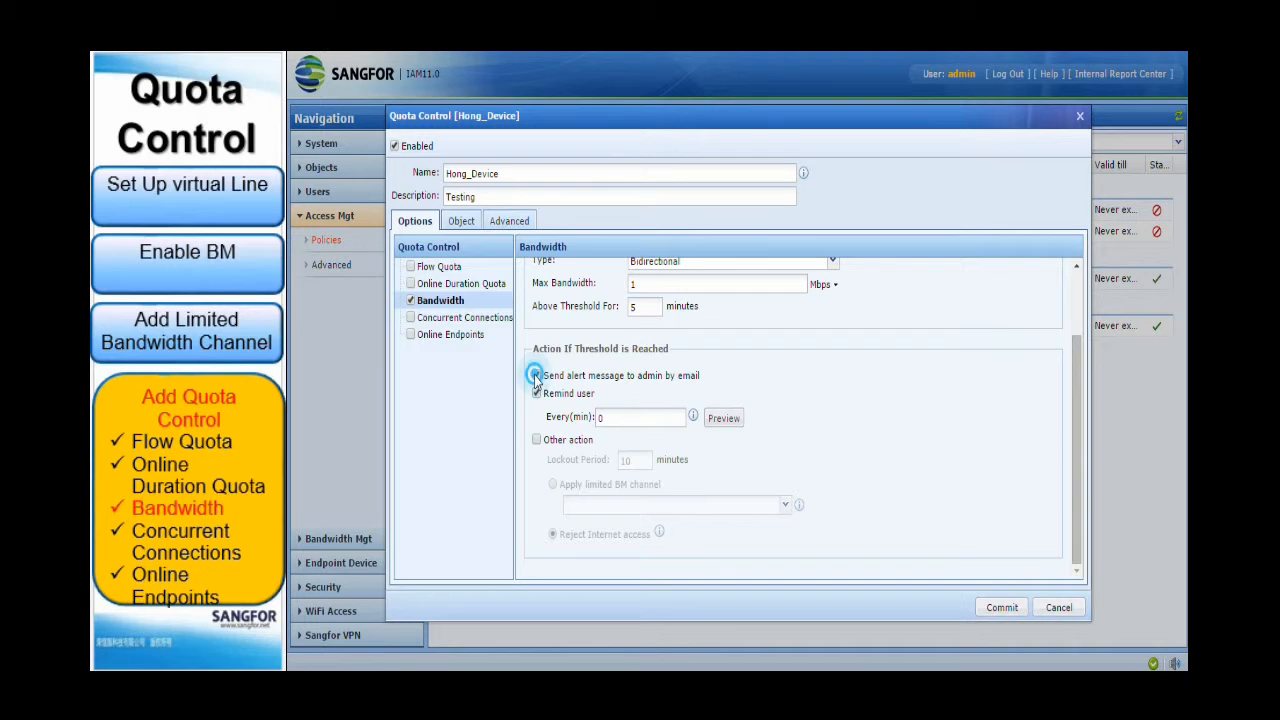
click(536, 393)
- Enable the other action for the bandwidth quota, with a 10-minute lockout and rejected Internet access, and commit the policy
click(536, 439)
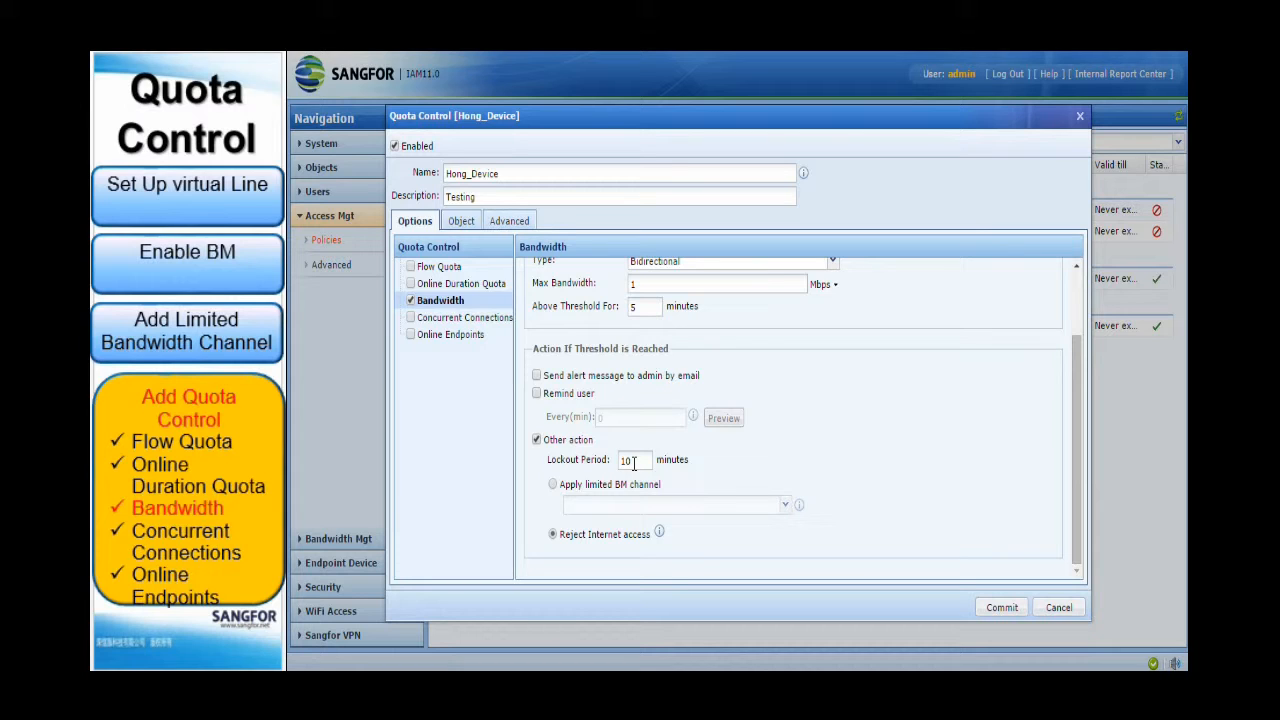
scroll(775, 466, up, 2)
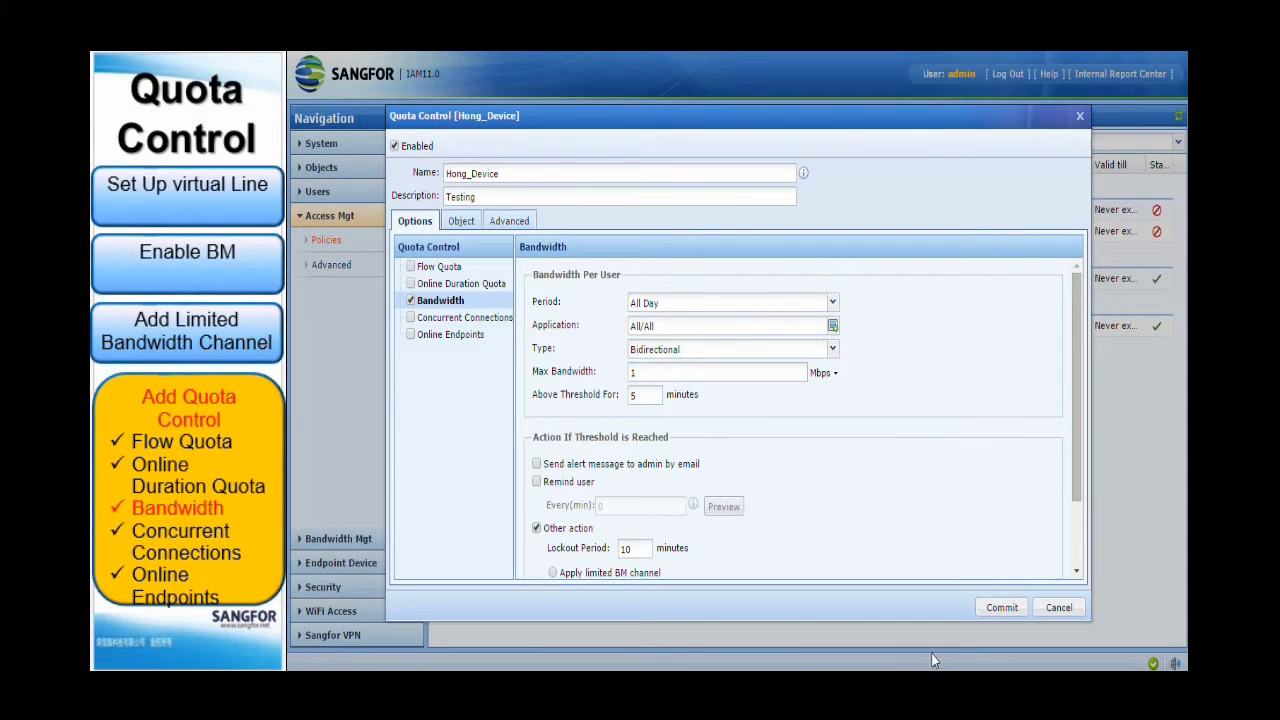
click(1000, 608)
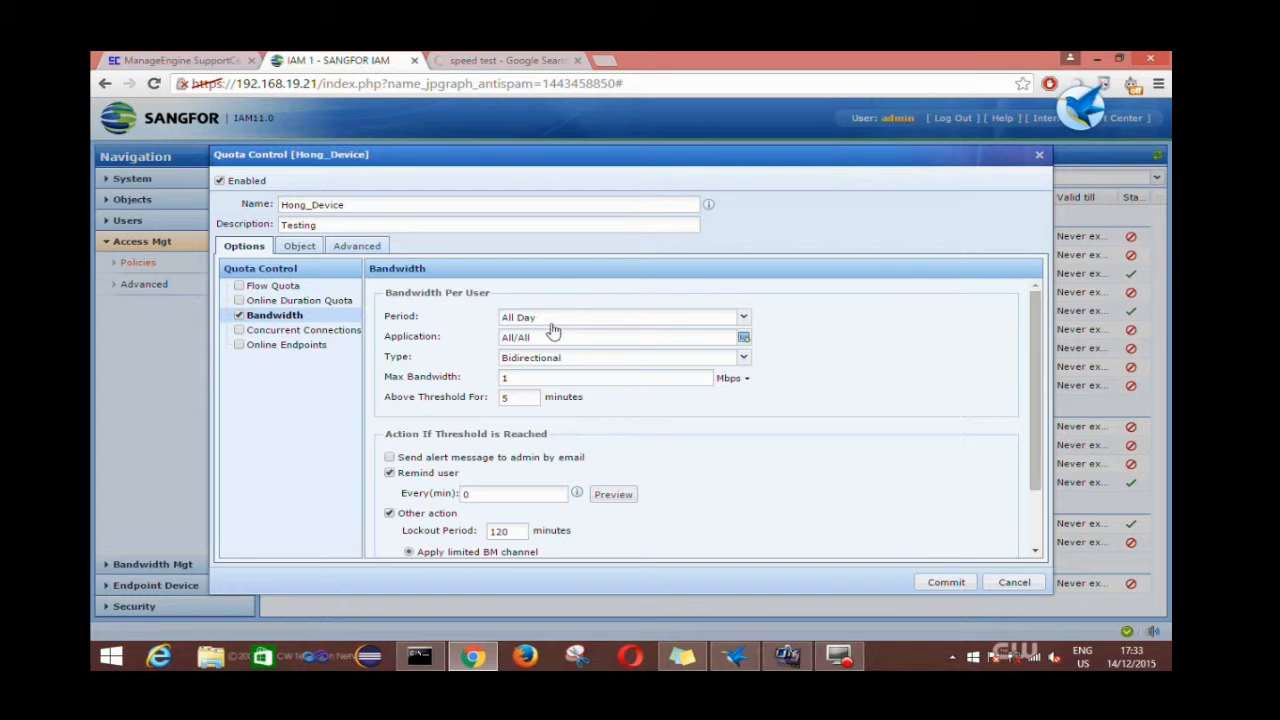
- Review the bandwidth quota's maximum, threshold time and limited channel action, and commit the policy
double_click(598, 378)
double_click(520, 397)
scroll(496, 458, down, 2)
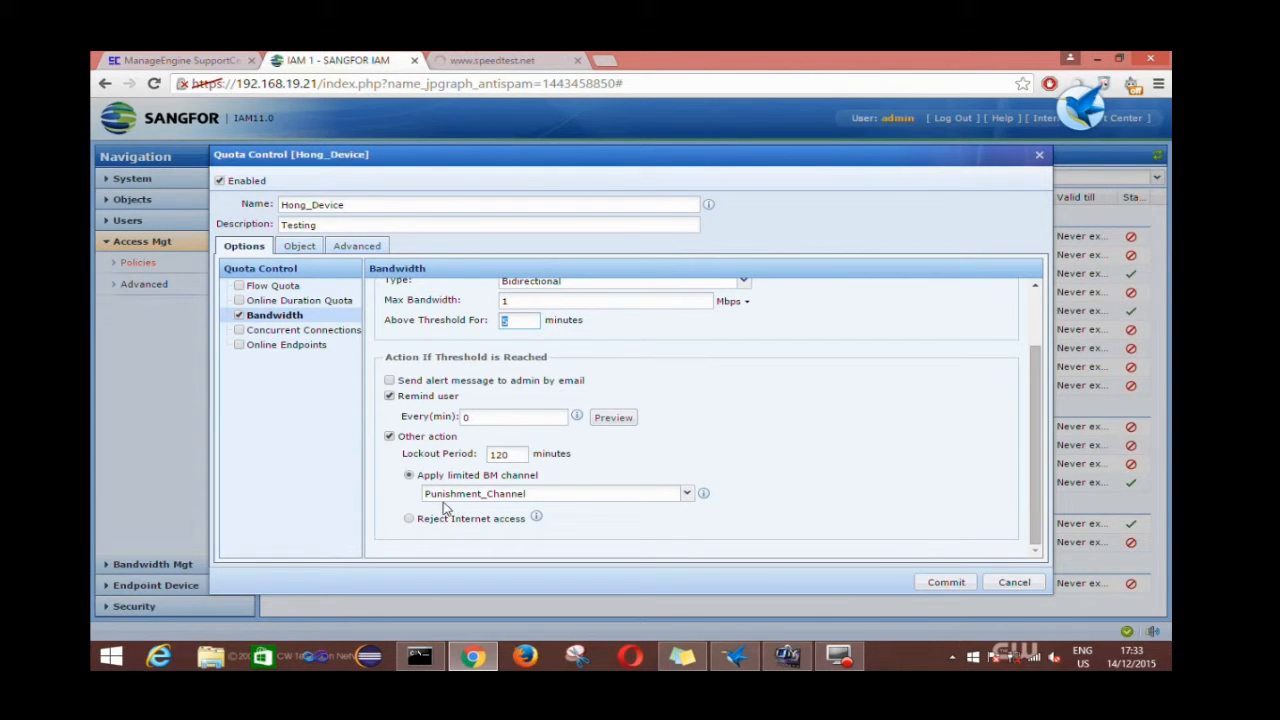
click(946, 583)
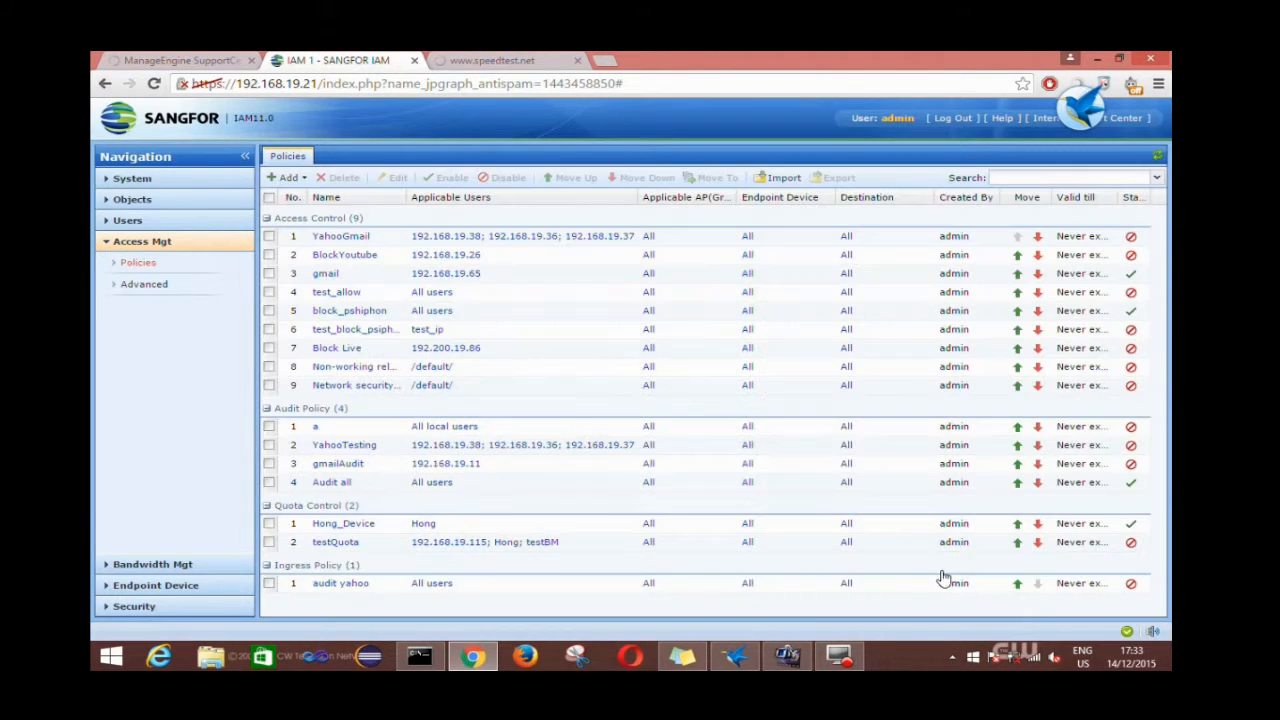
- Switch to the Xunlei download manager, start the SQLEXPRWT_x64_ENU.exe download and open its task details
click(735, 656)
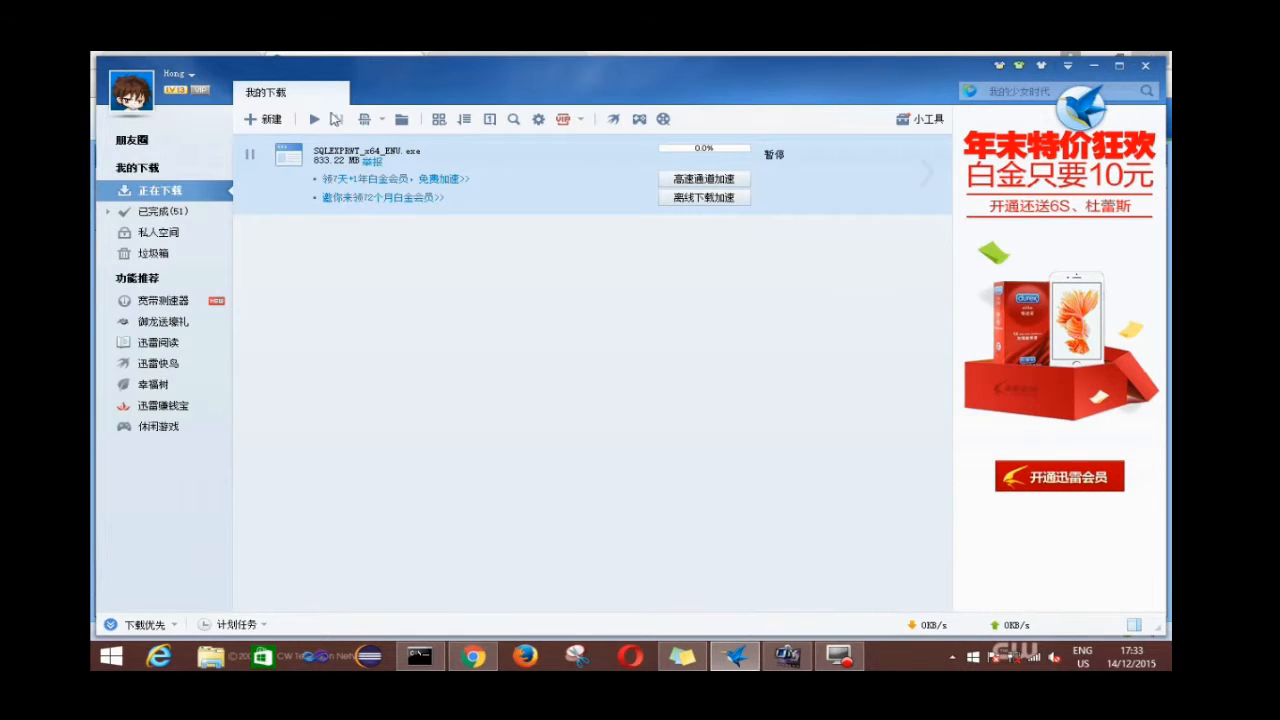
click(314, 119)
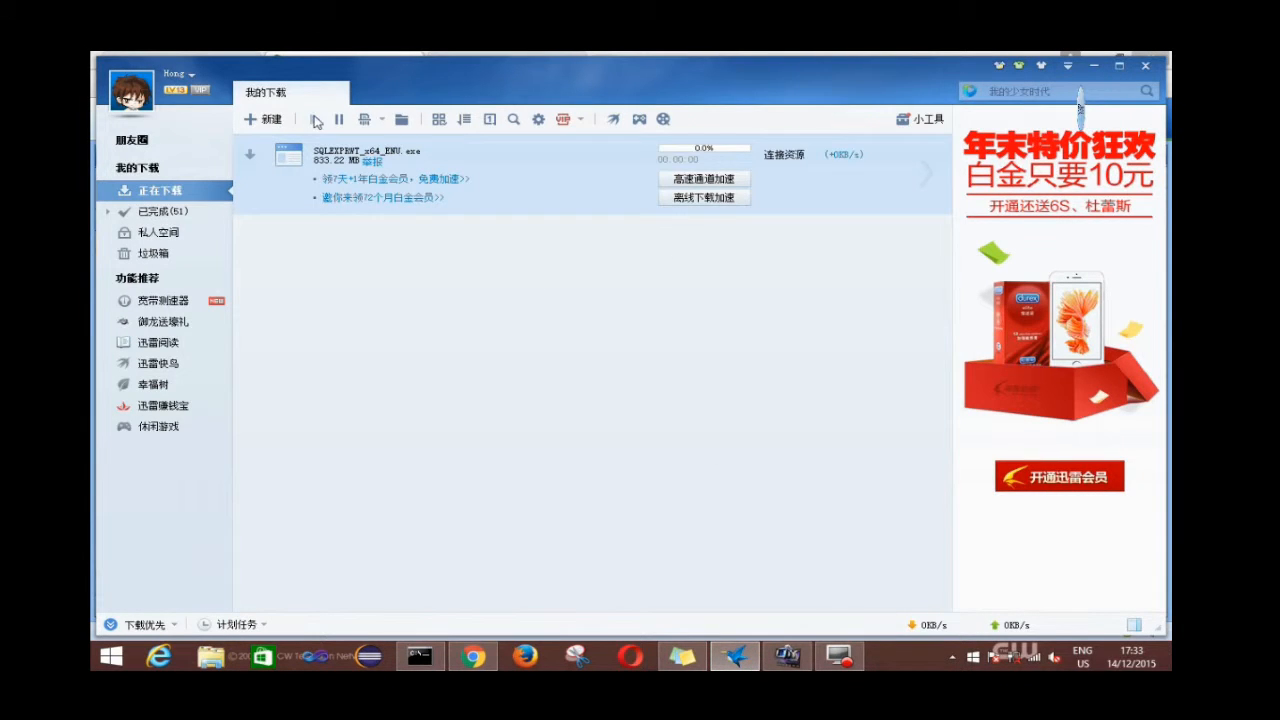
click(926, 174)
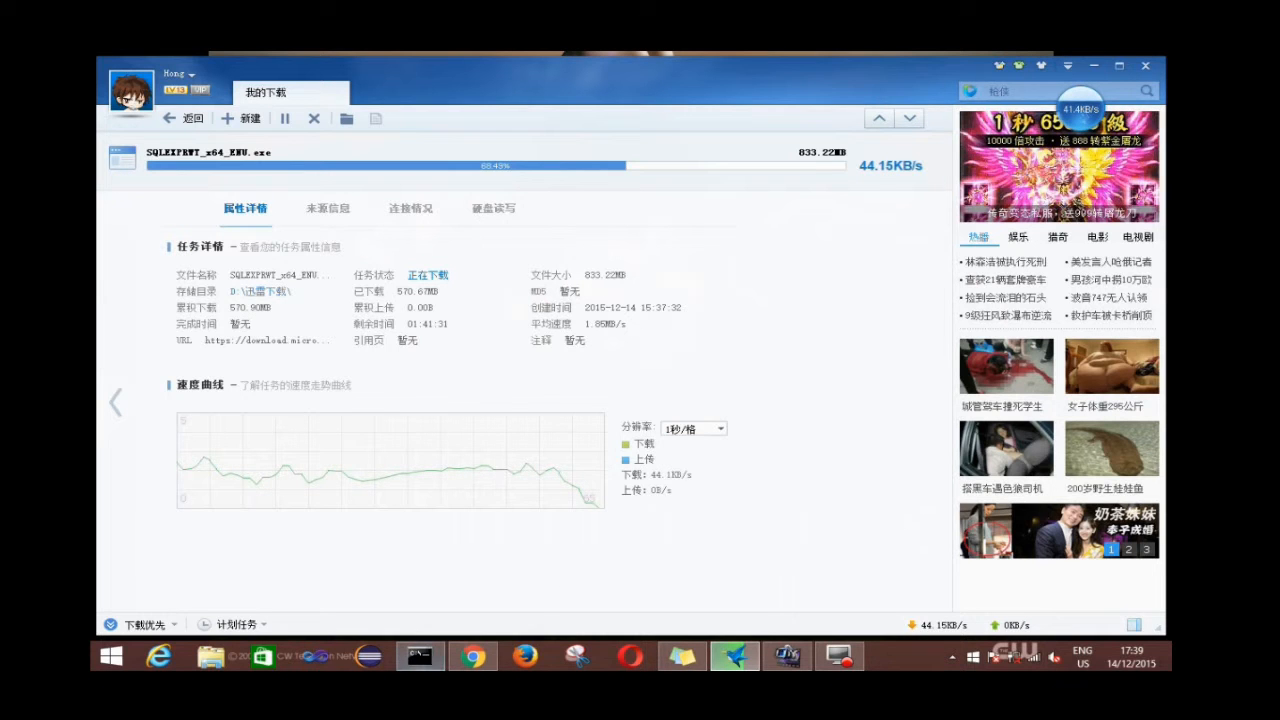
click(456, 653)
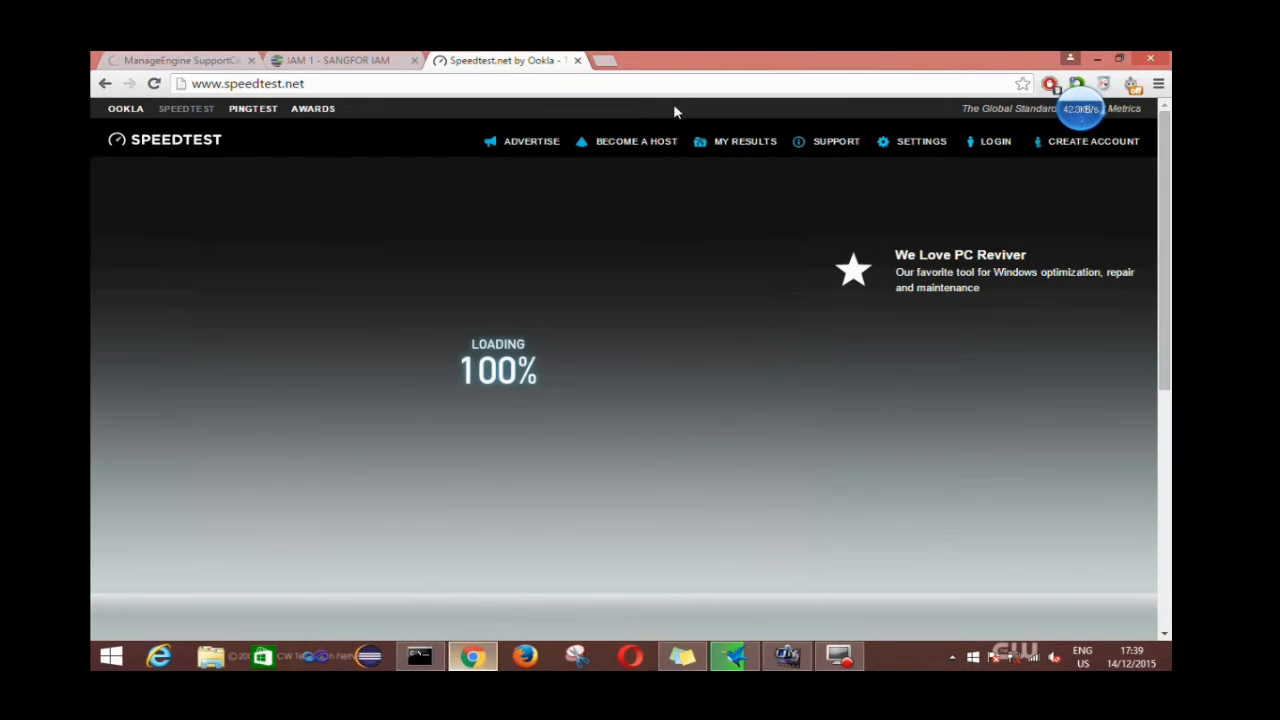
click(612, 63)
text(go)
key(Return)
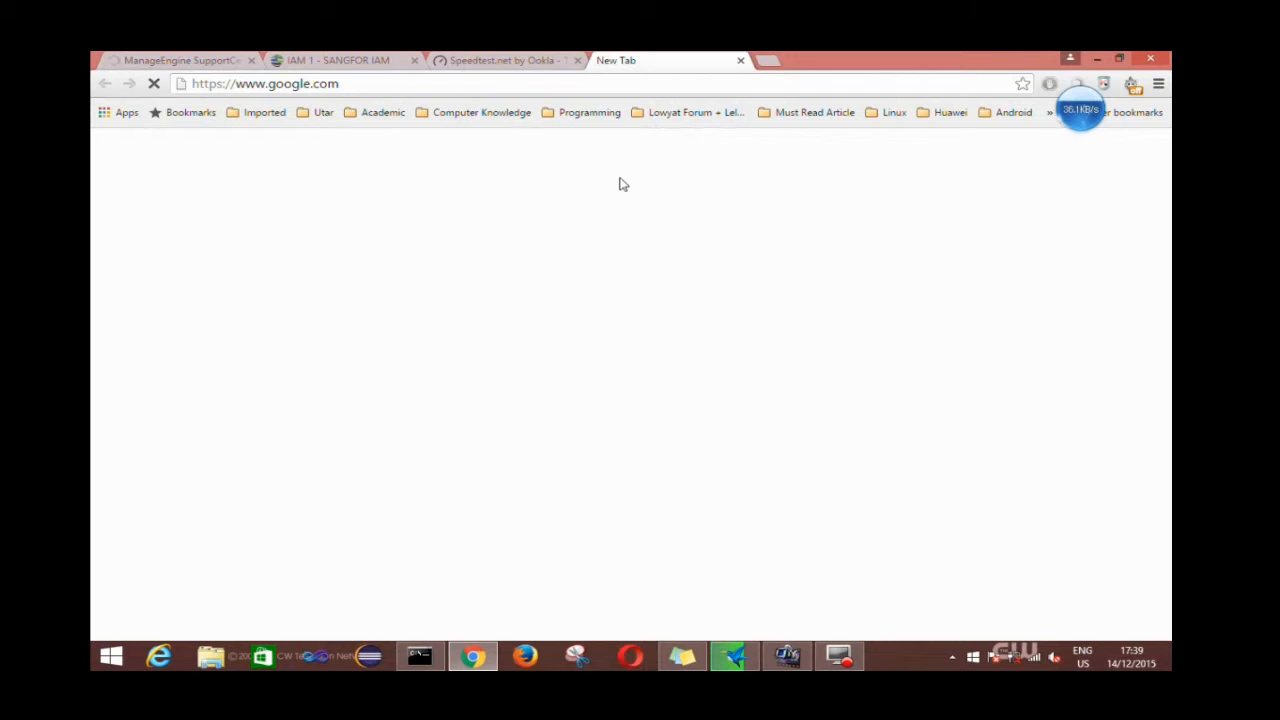
- Run a speed test on Speedtest.net and check how the page in the other tab is loading
key(ctrl+shift+Tab)
click(490, 277)
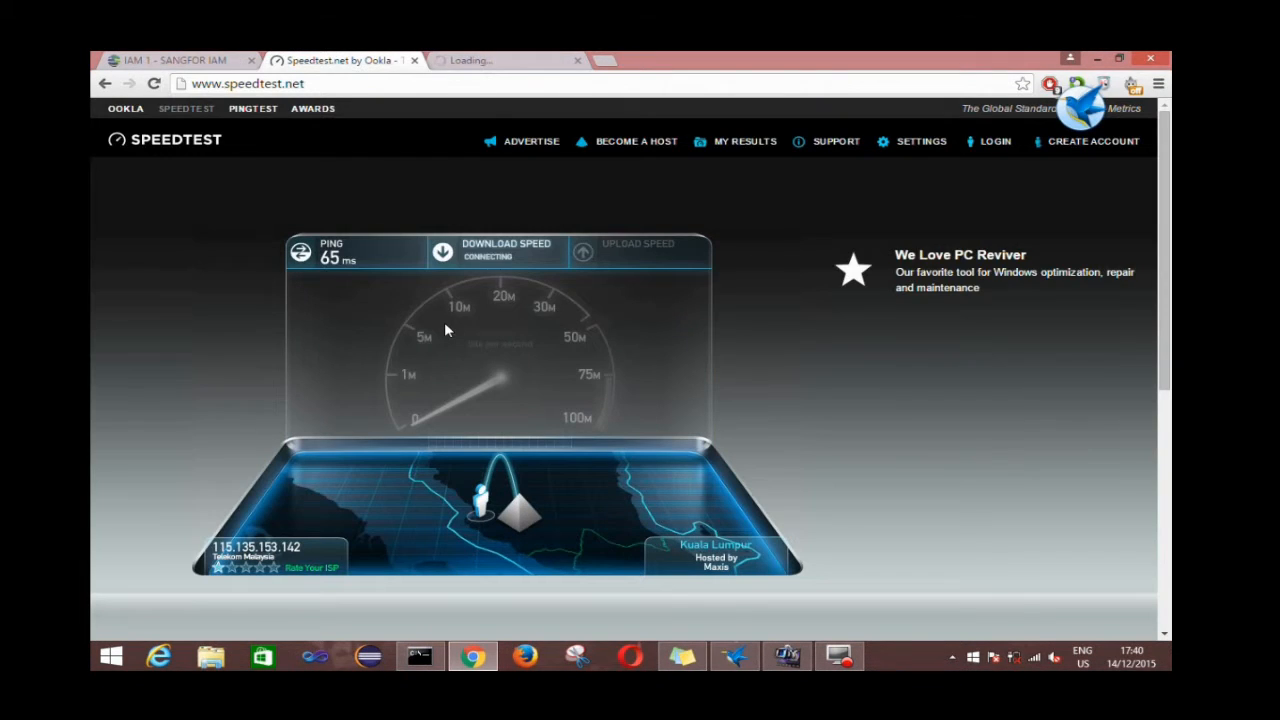
key(ctrl+Tab)
key(ctrl+shift+Tab)
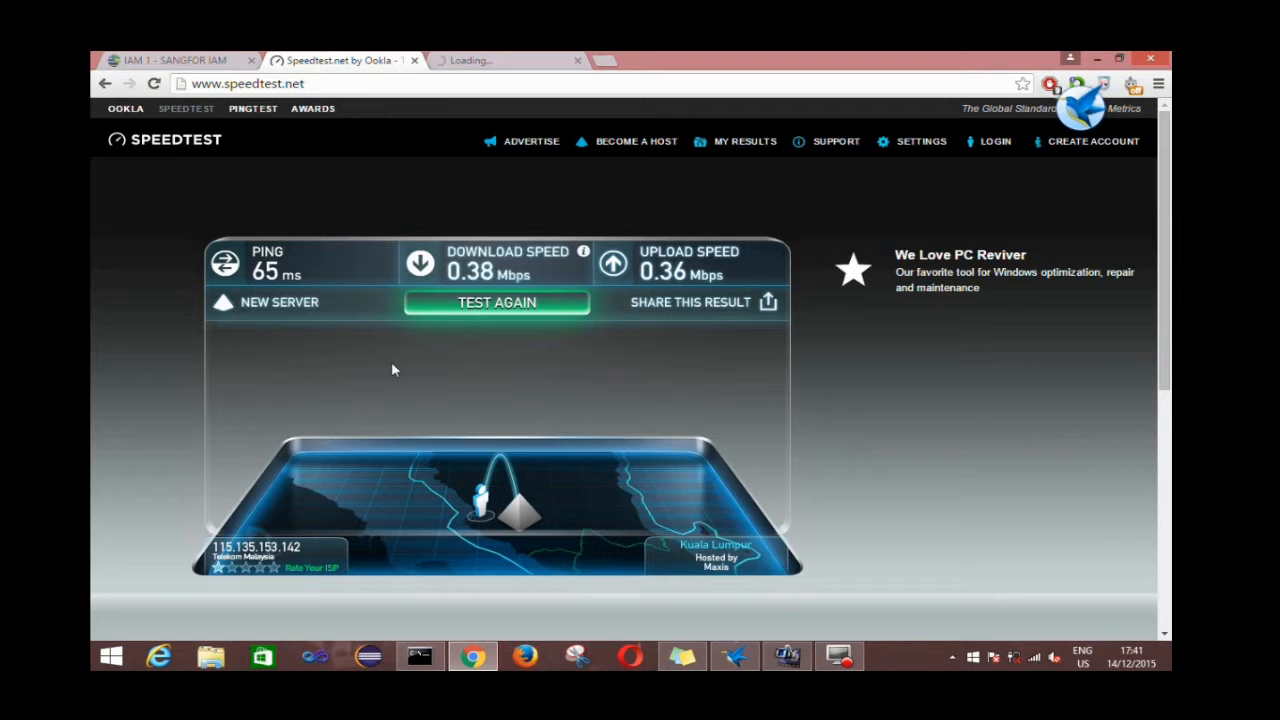
click(442, 62)
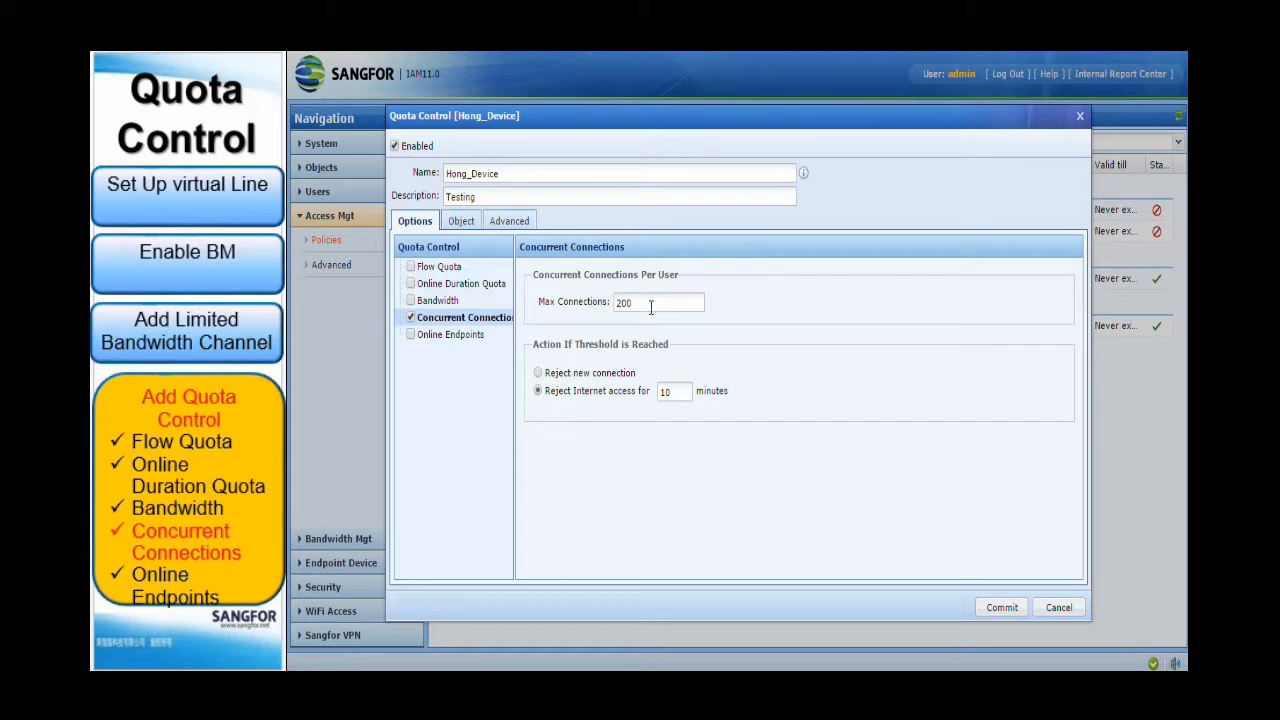
- Compare the two concurrent connection threshold actions, keep rejecting Internet access for 10 minutes, and commit the policy
click(539, 373)
click(539, 391)
click(538, 373)
click(539, 391)
click(1005, 608)
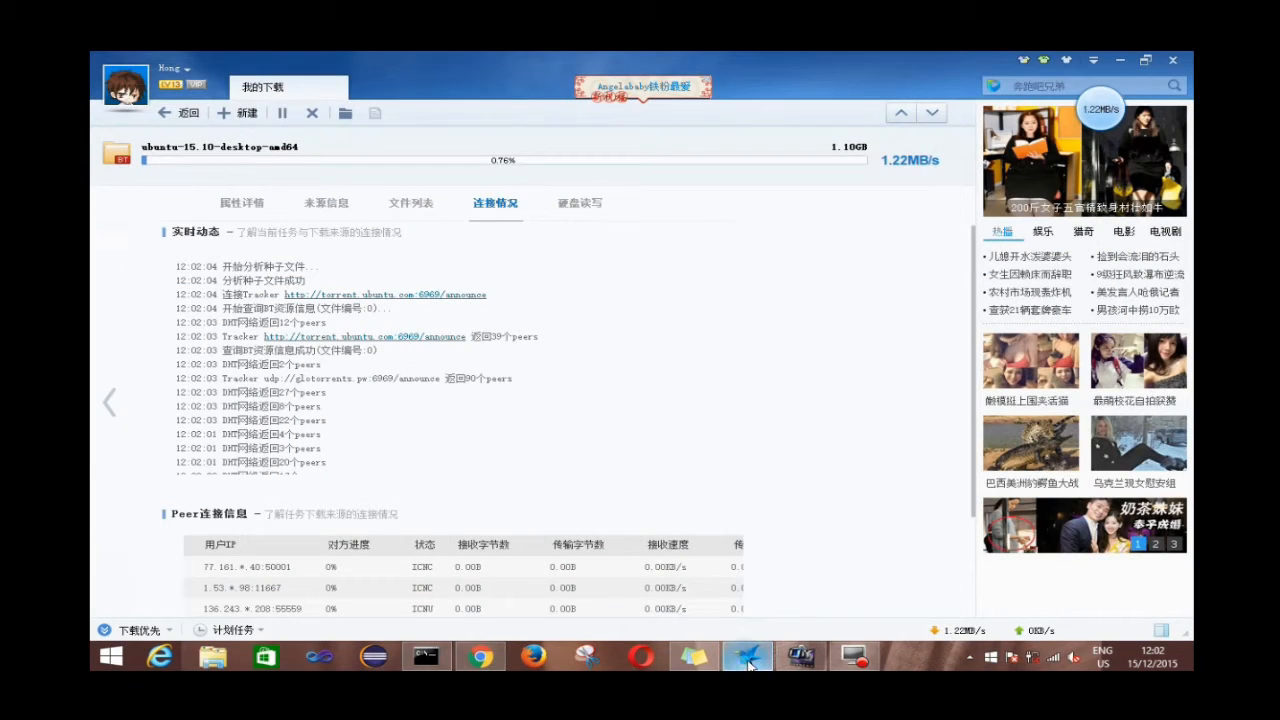
- Examine the peer connection list of the ubuntu-15.10-desktop-amd64 download
scroll(531, 398, down, 5)
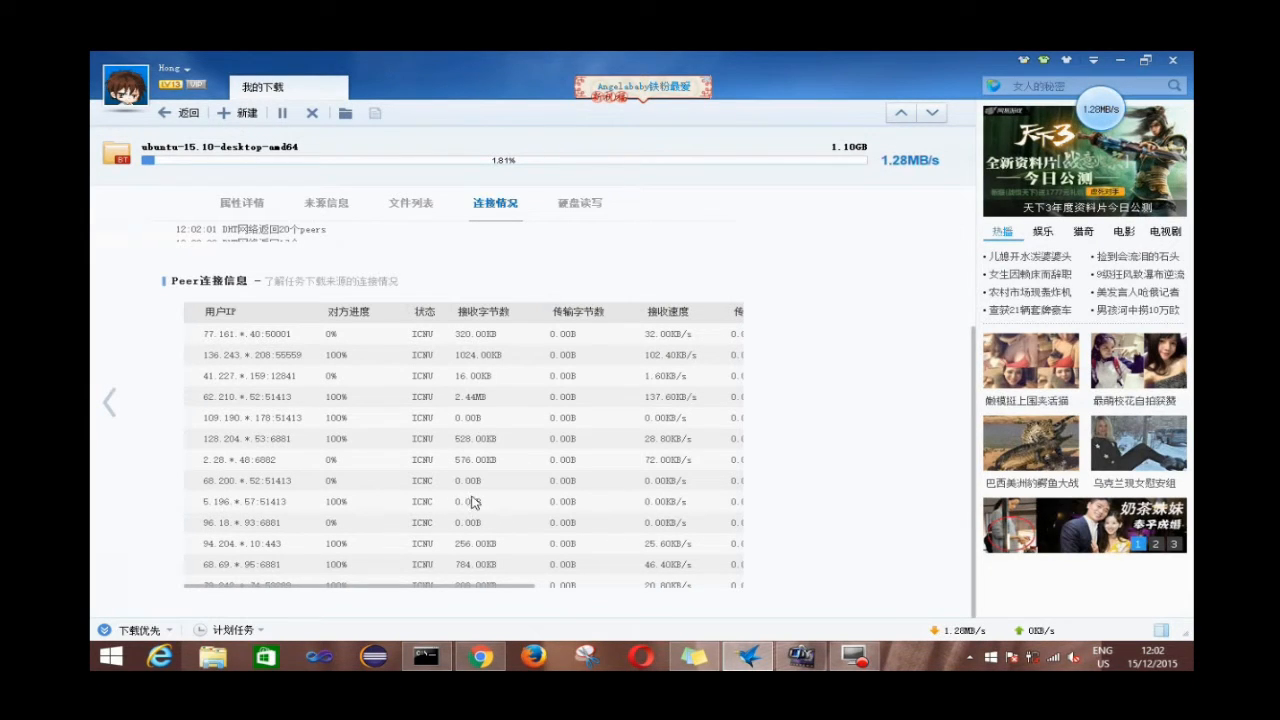
drag(528, 586, 400, 590)
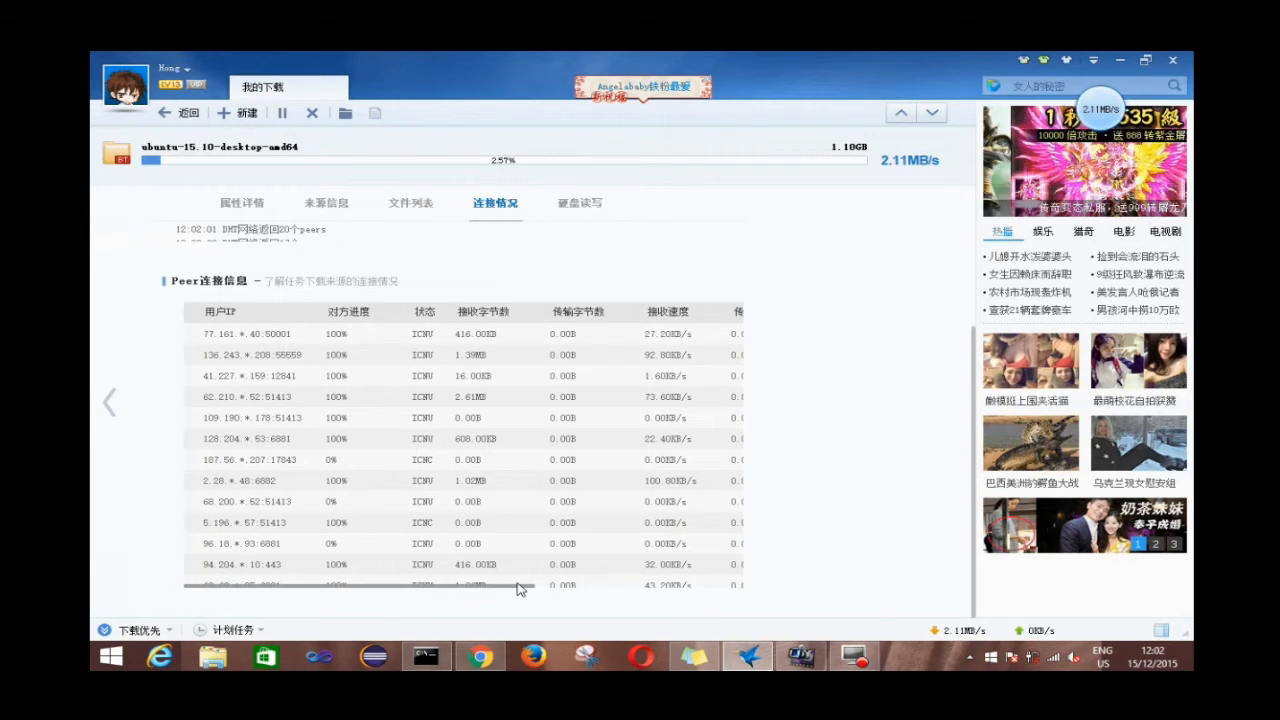
- Switch to Chrome, enable the concurrent connections quota with a maximum of 5 and the reject Internet access action, and commit the policy
click(481, 656)
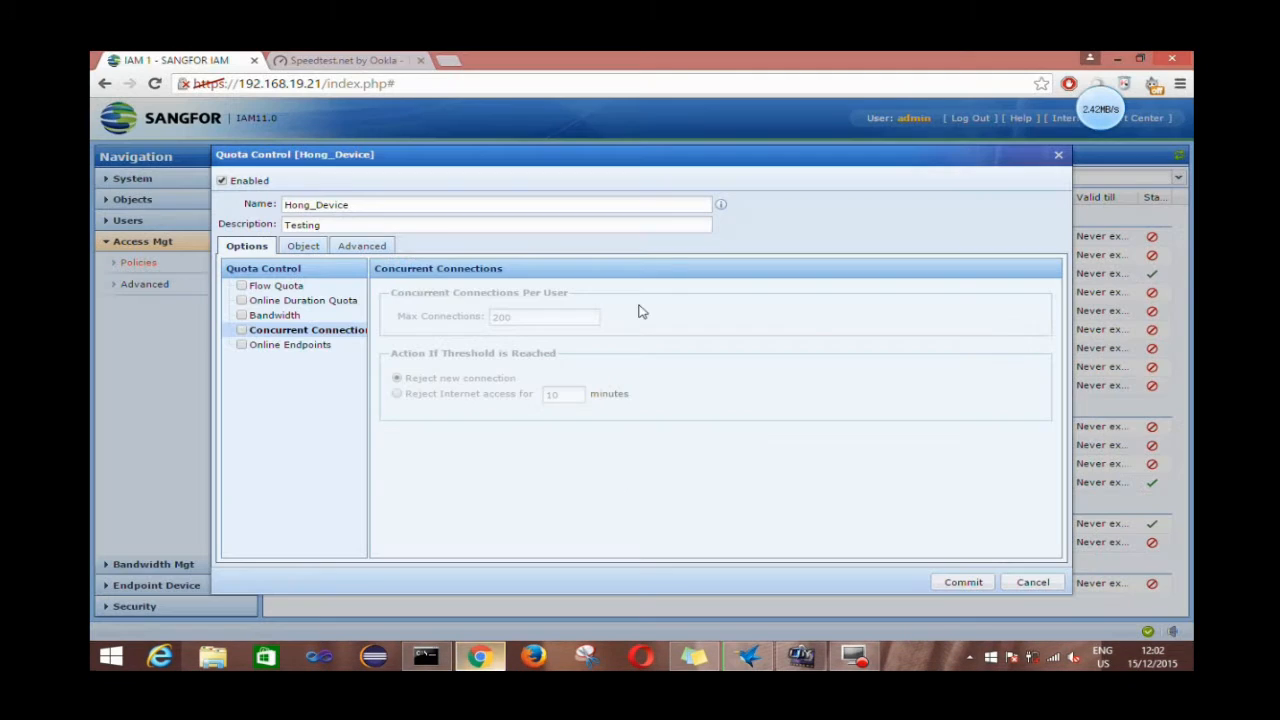
click(241, 330)
double_click(515, 318)
text(5)
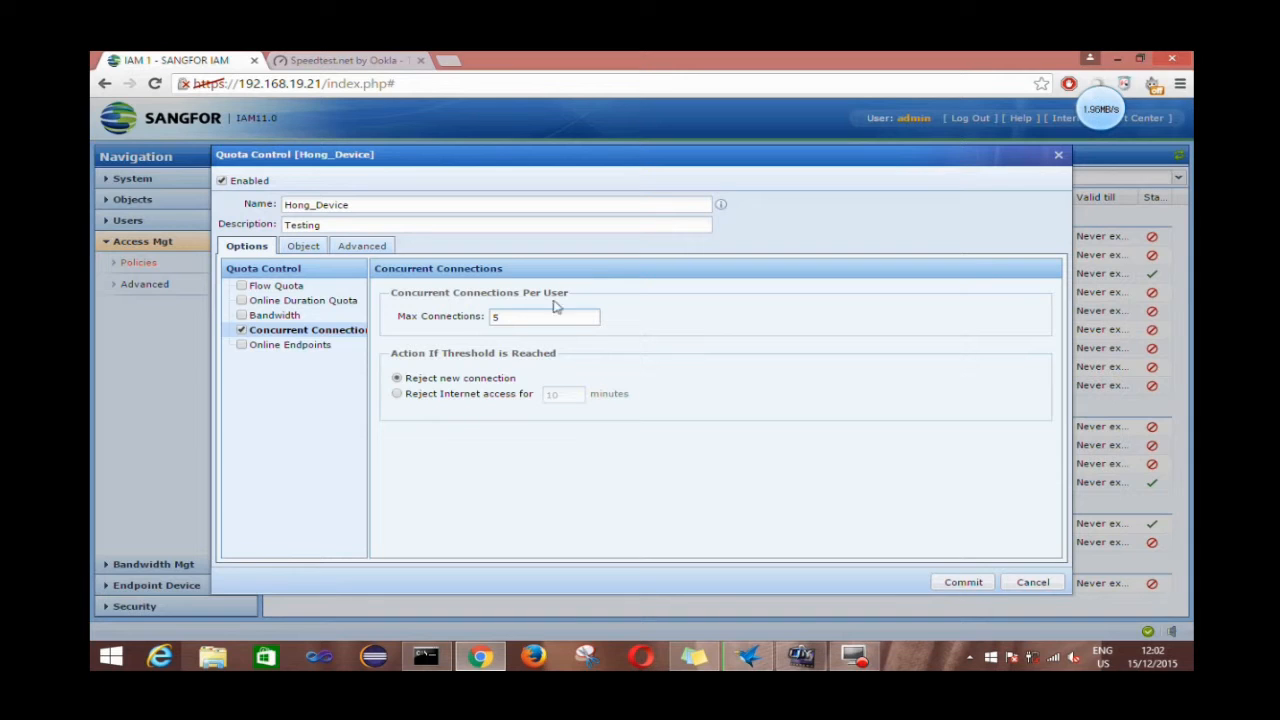
click(399, 394)
click(955, 583)
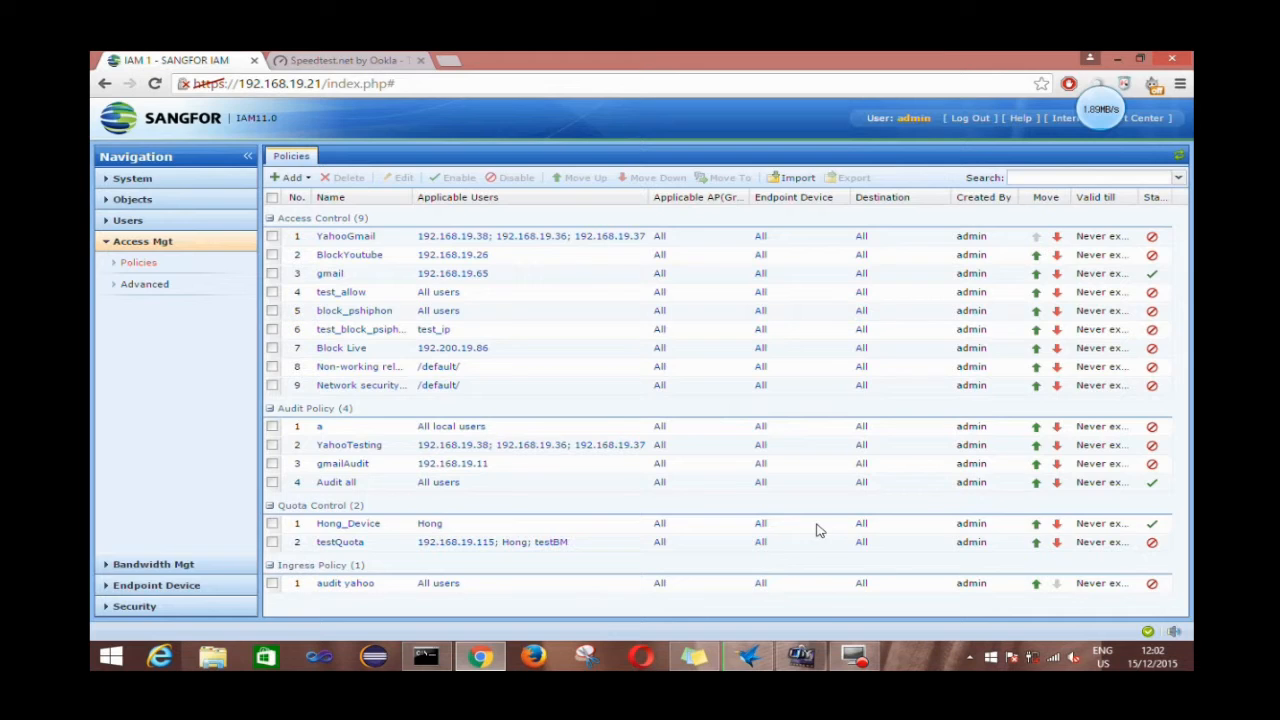
- Check the download speed in Xunlei, then switch to Command Prompt and run ping 8.8.8.8 -t
click(749, 656)
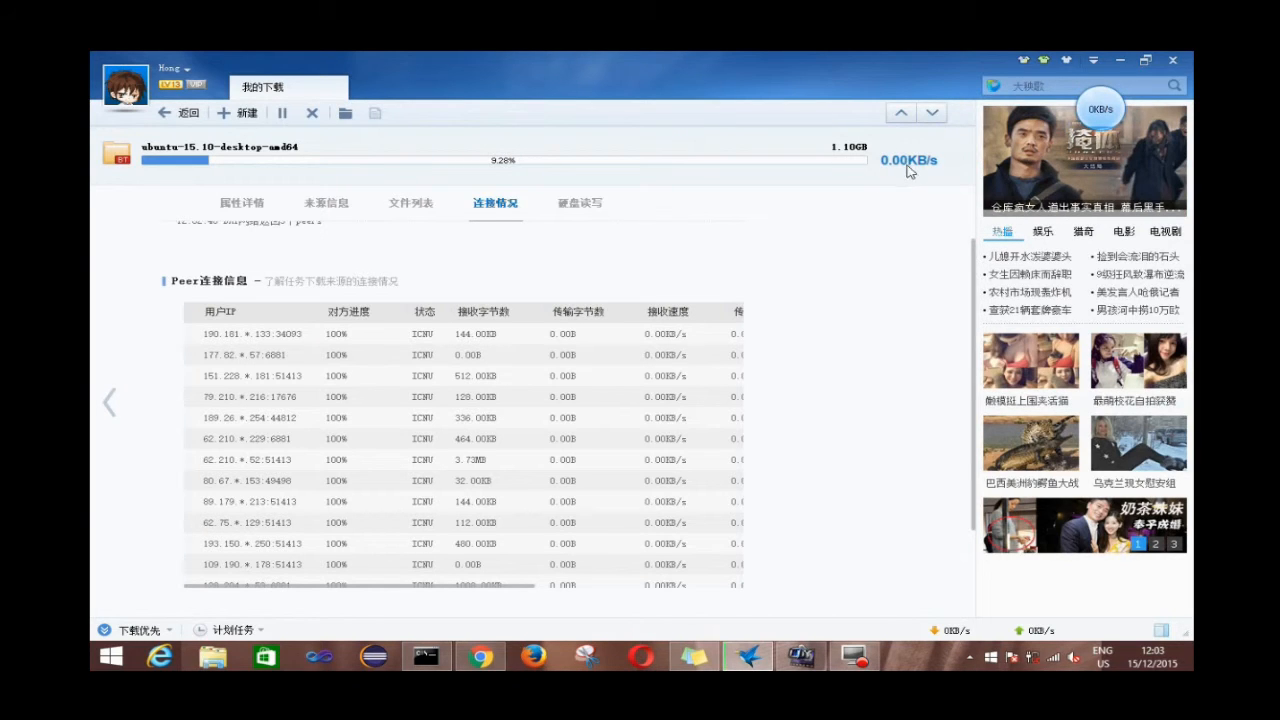
key(alt+Tab)
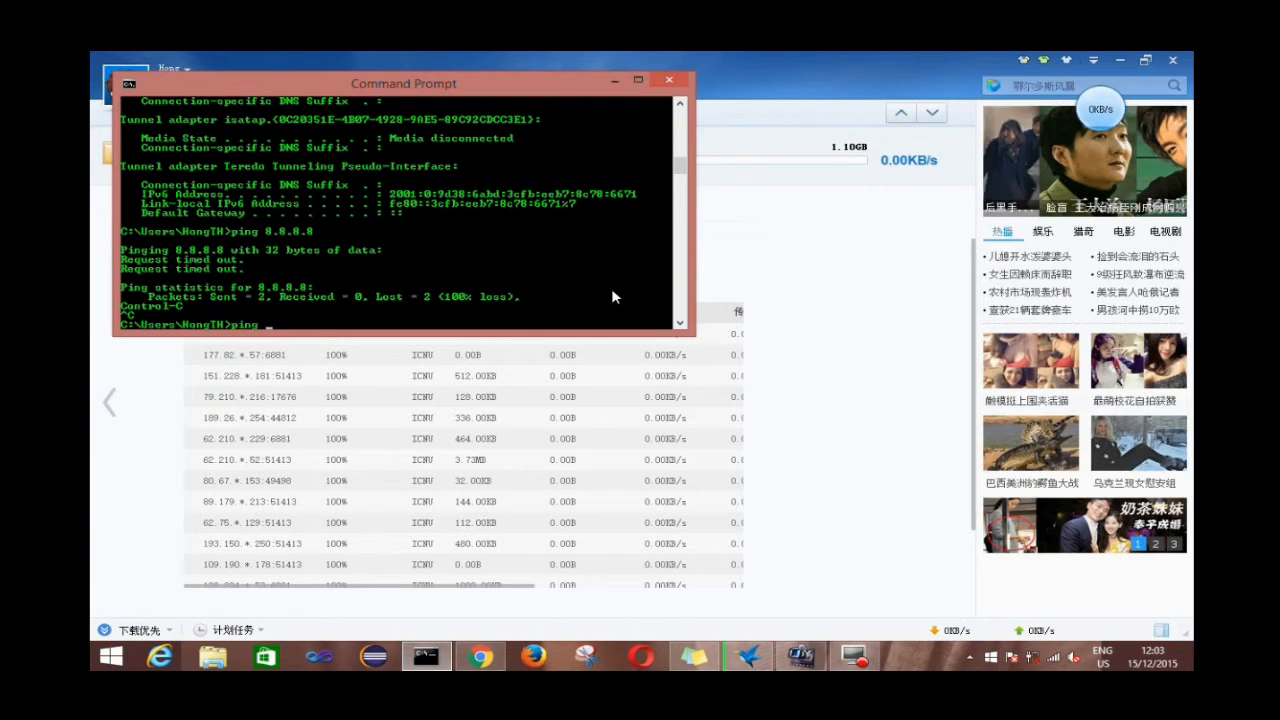
text(8.8.8.8)
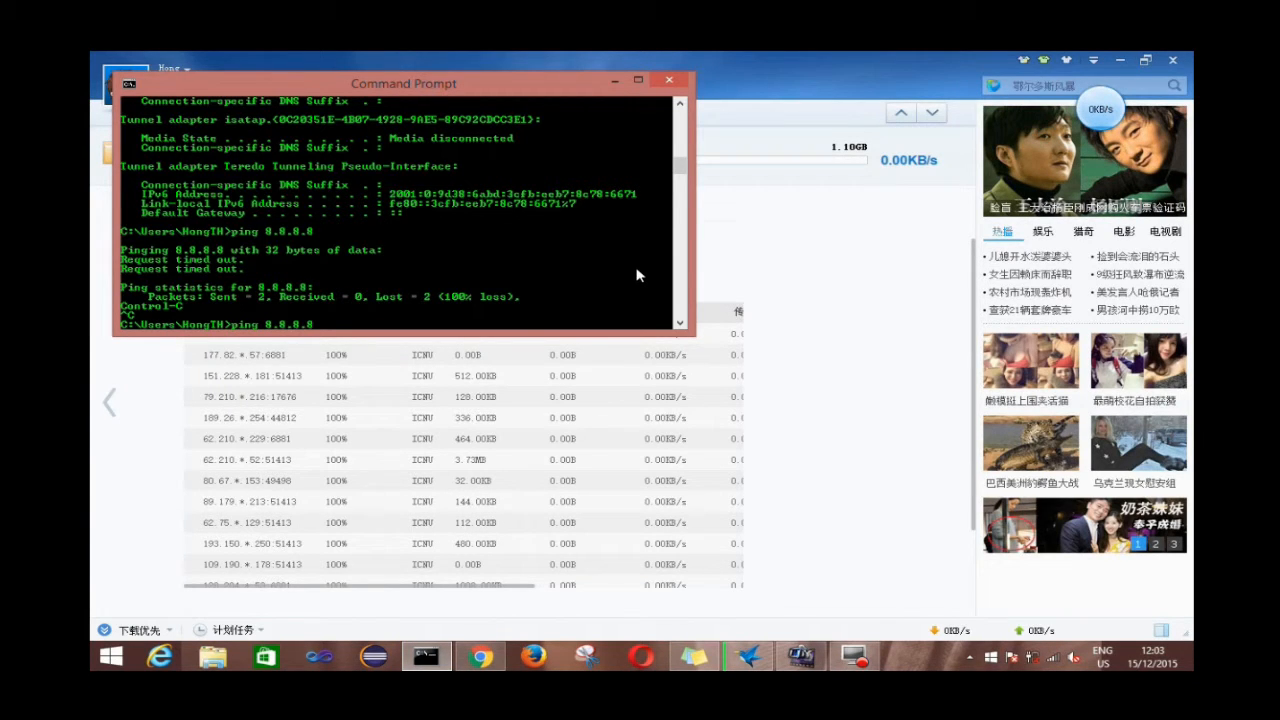
text( -t)
key(Return)
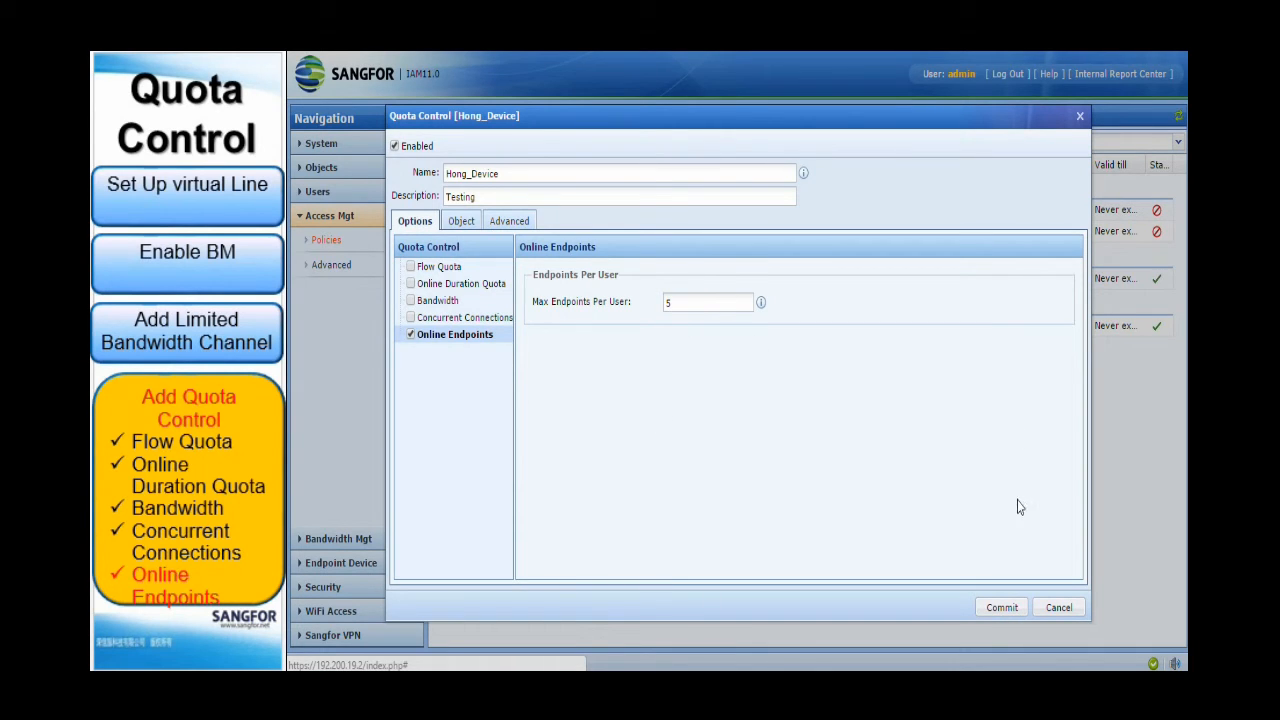
- Commit the quota control policy with the online endpoints quota enabled
click(1003, 608)
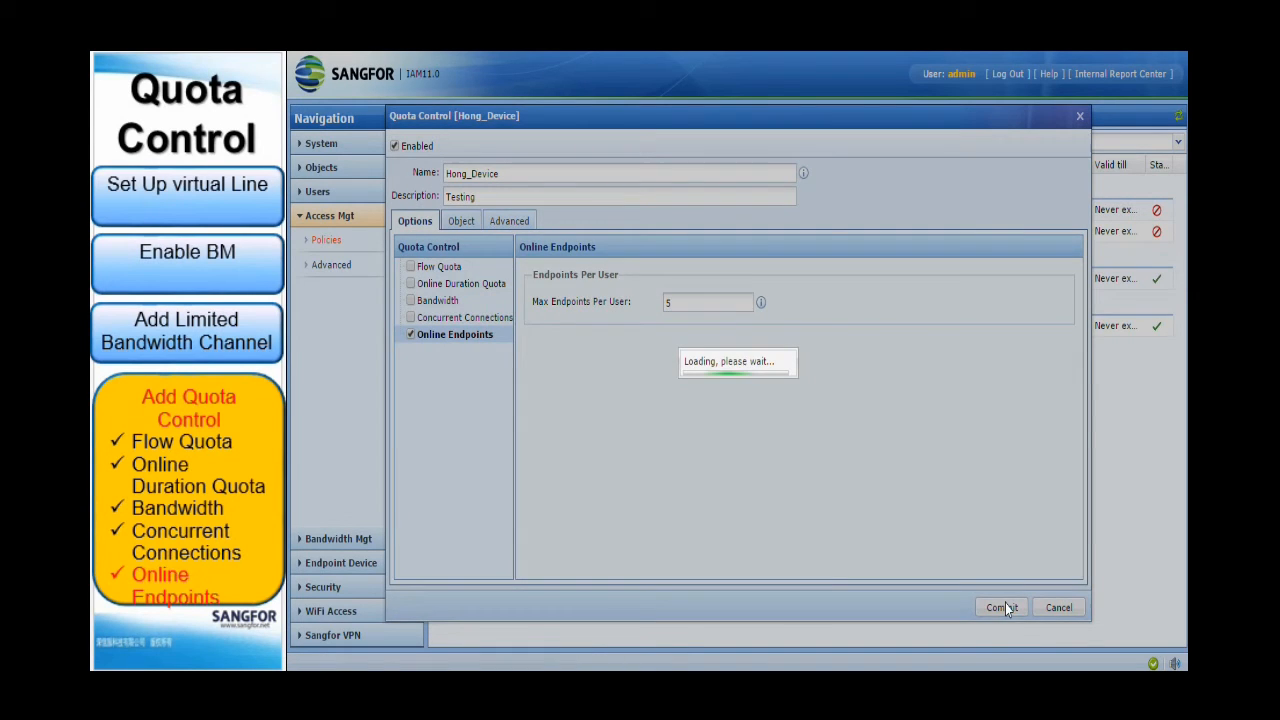